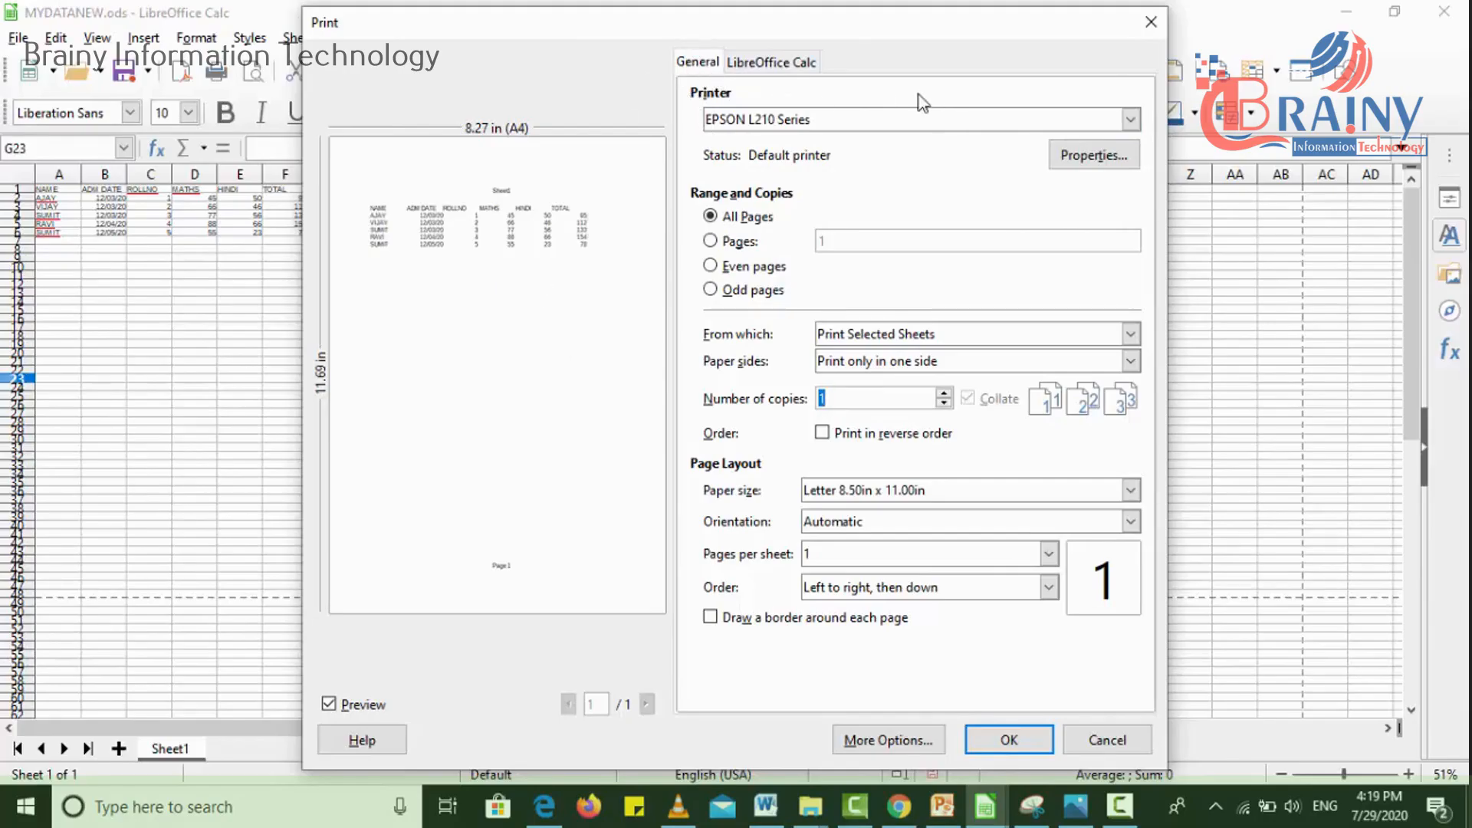
Step: Select the EPSON L210 Series as the printer for the sheet
click(1132, 120)
click(1132, 120)
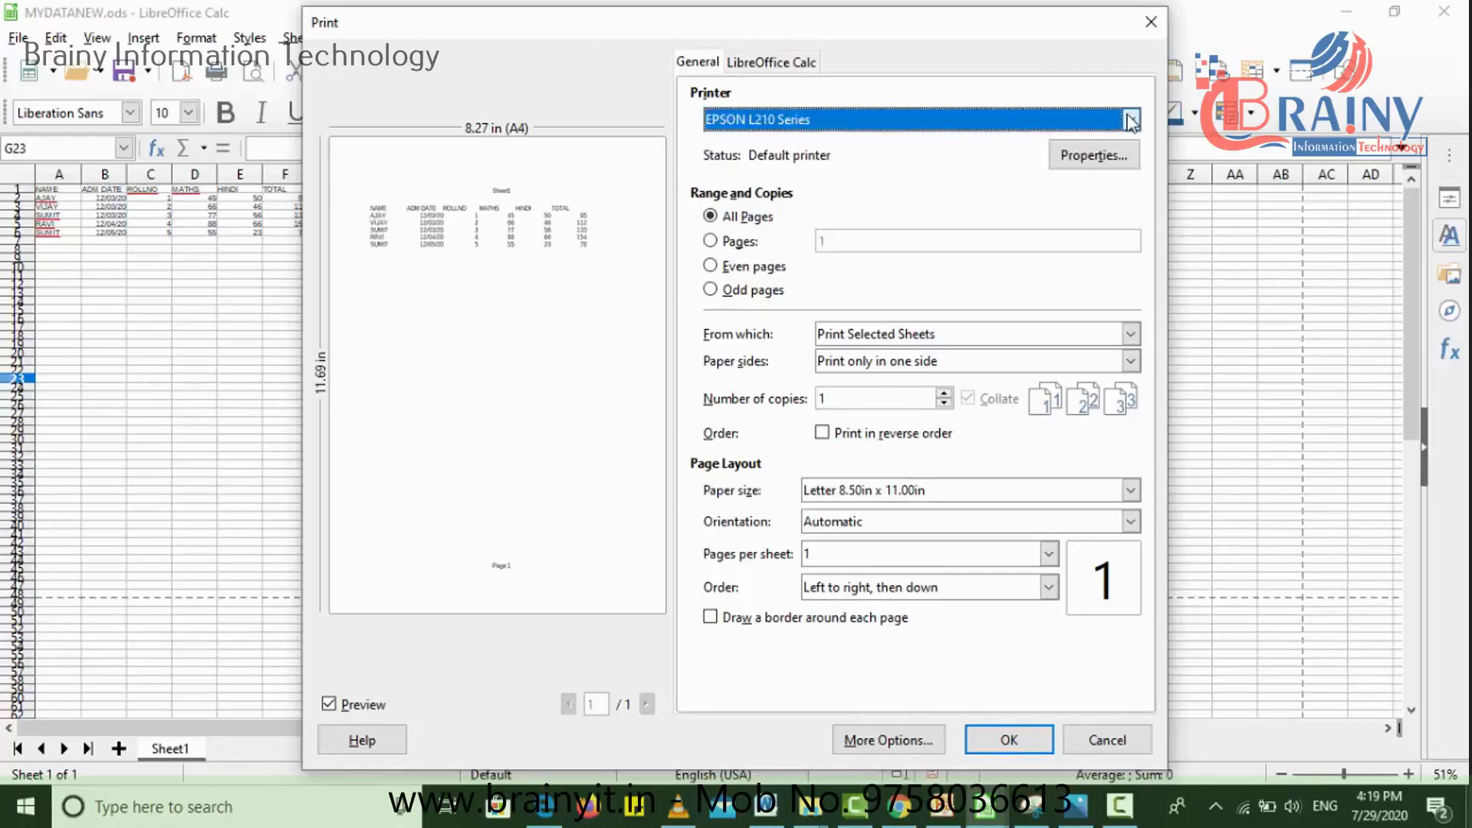
click(1132, 121)
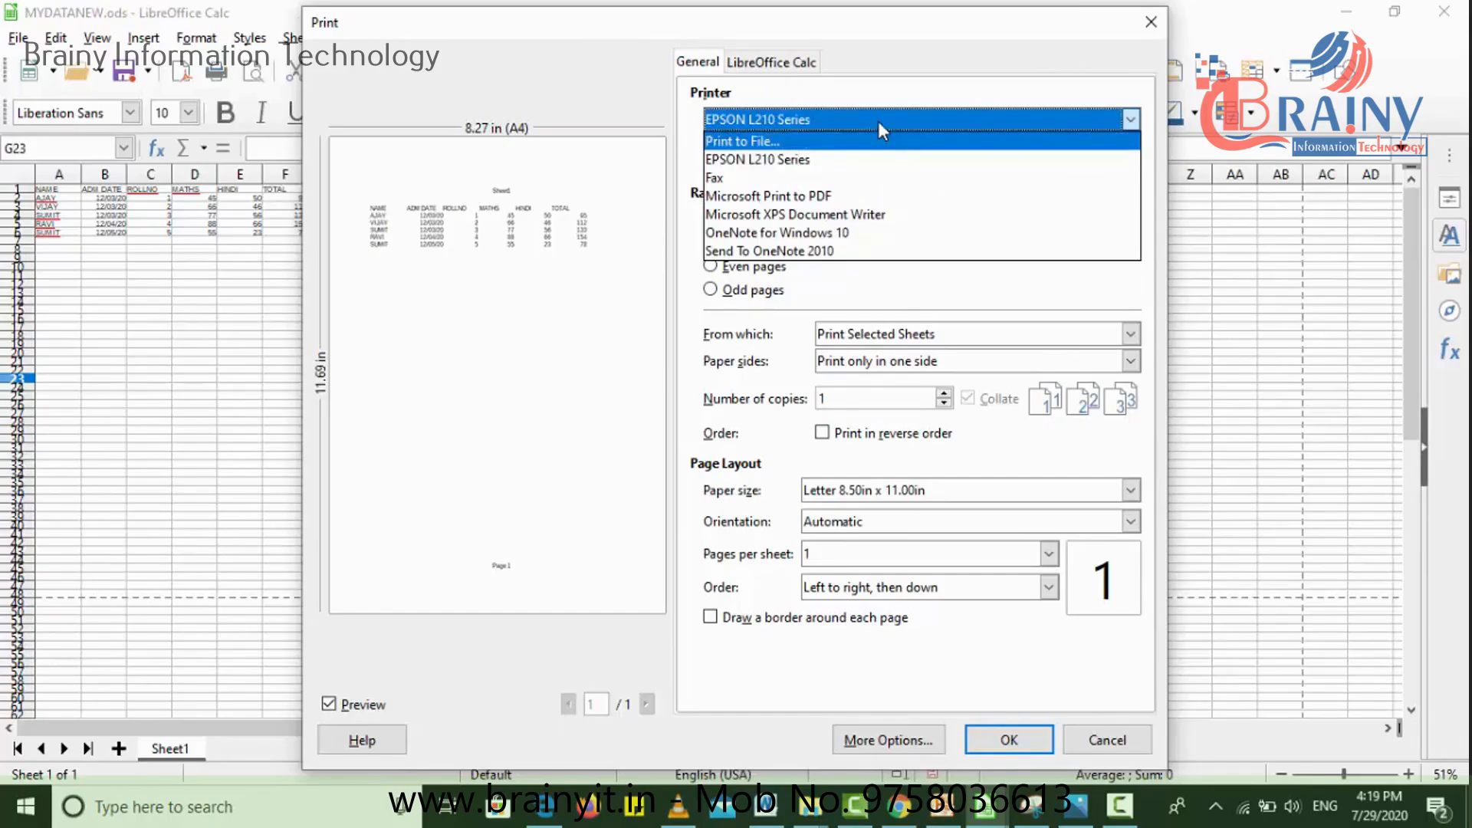
click(808, 159)
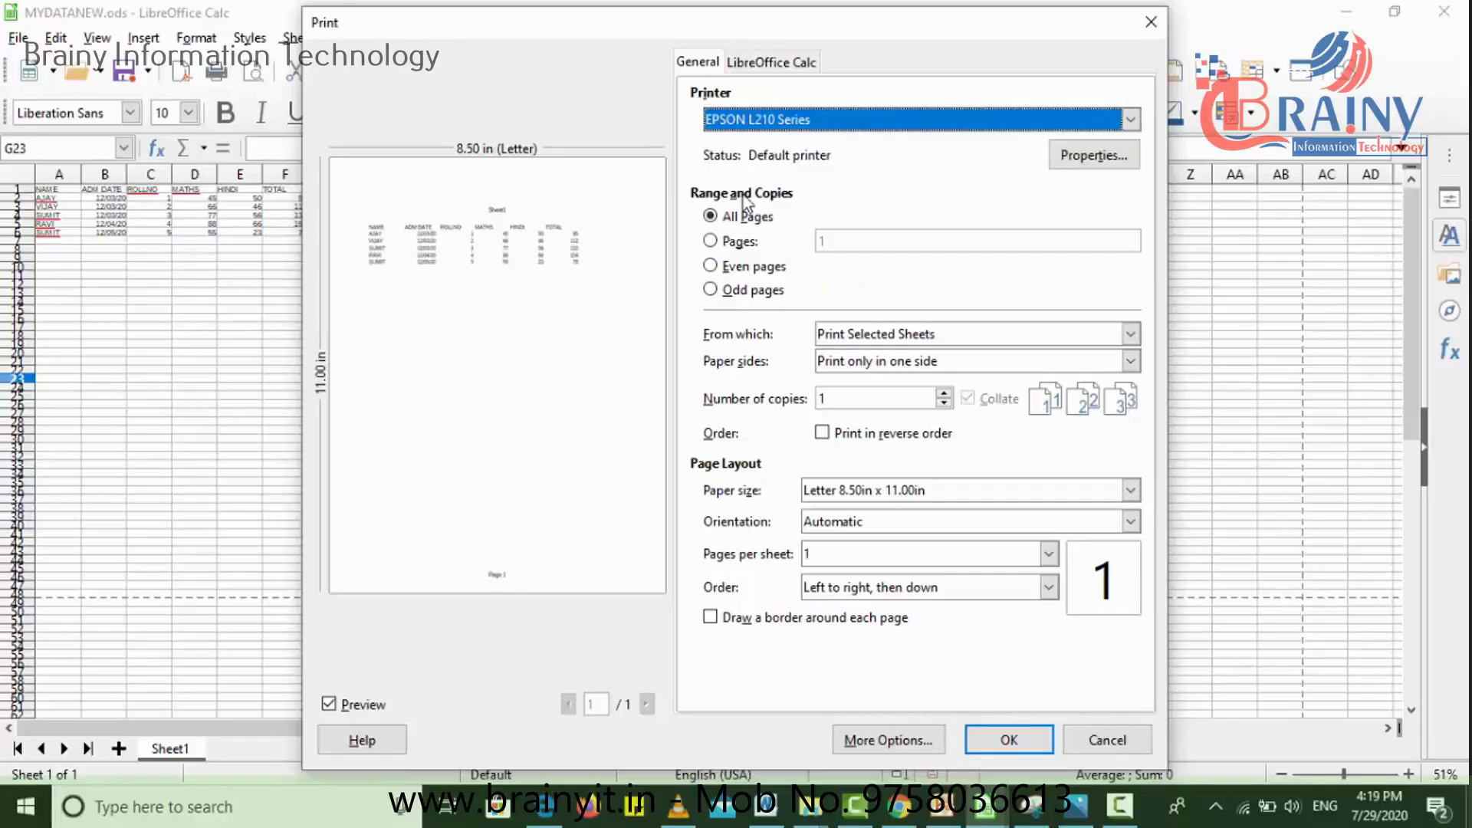
Step: Examine the paper type and color options in the EPSON L210 properties, cancel them, and review the available printers
click(1112, 159)
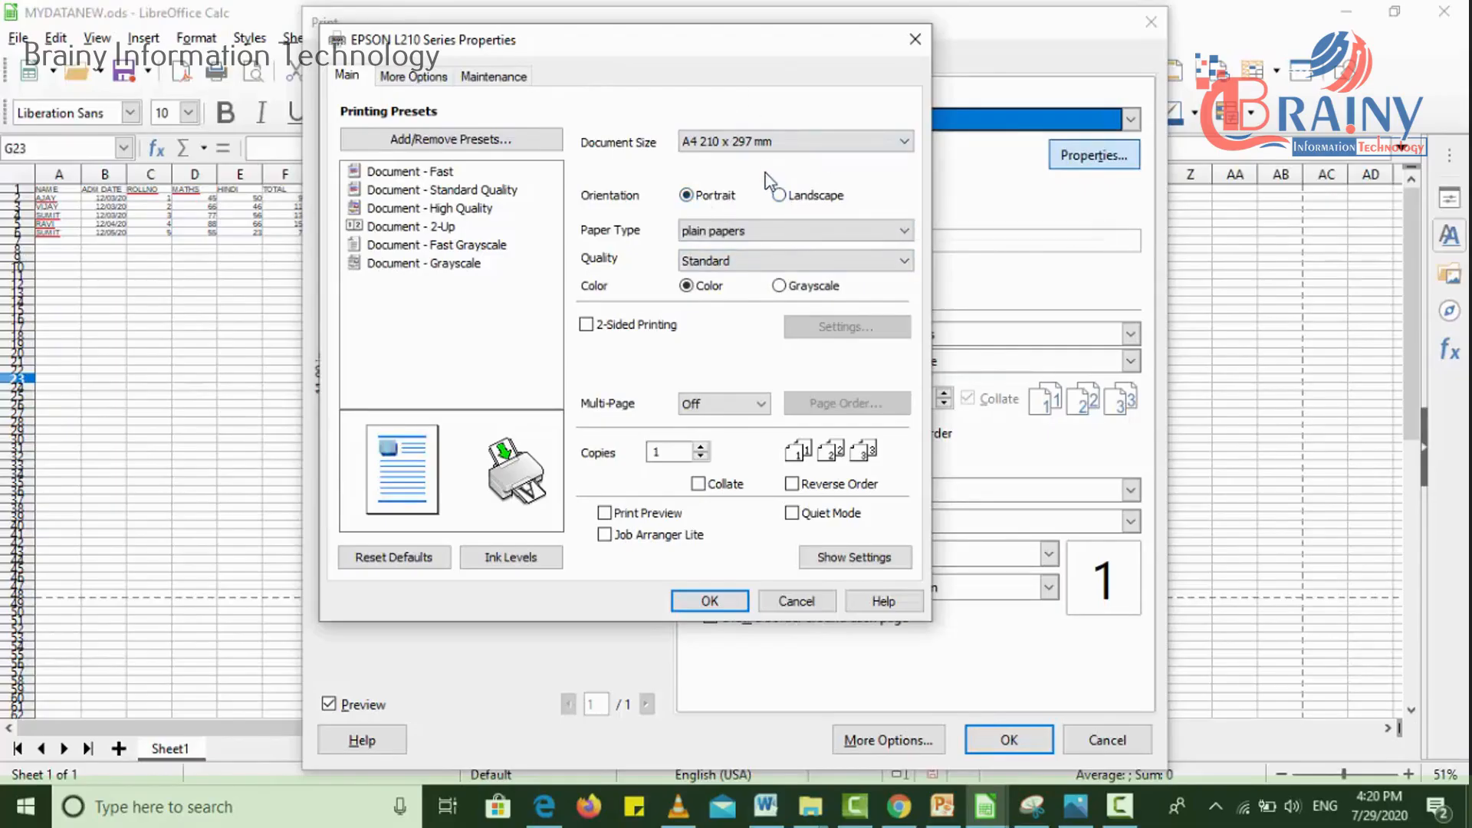
click(750, 230)
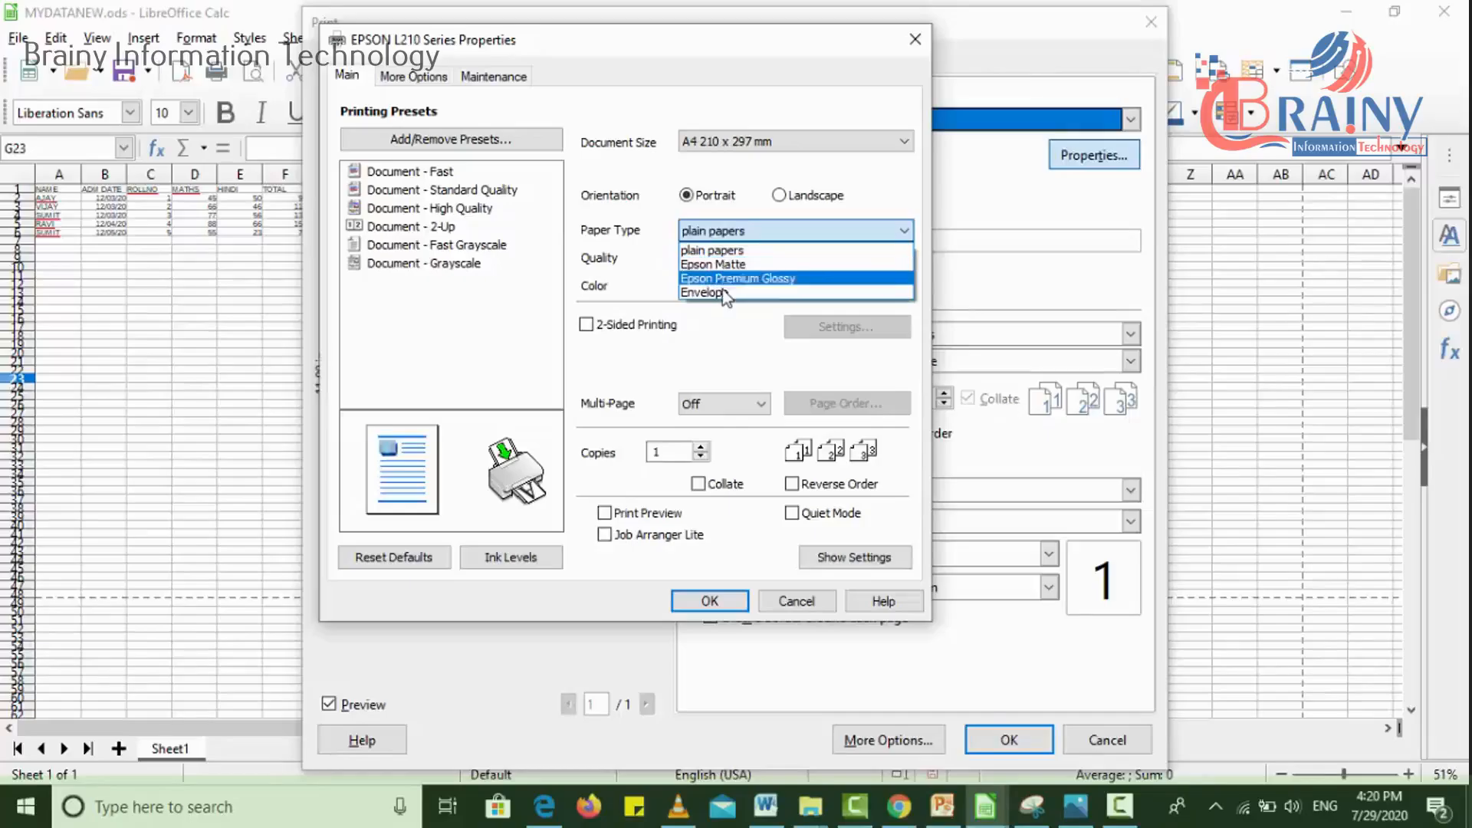
click(615, 247)
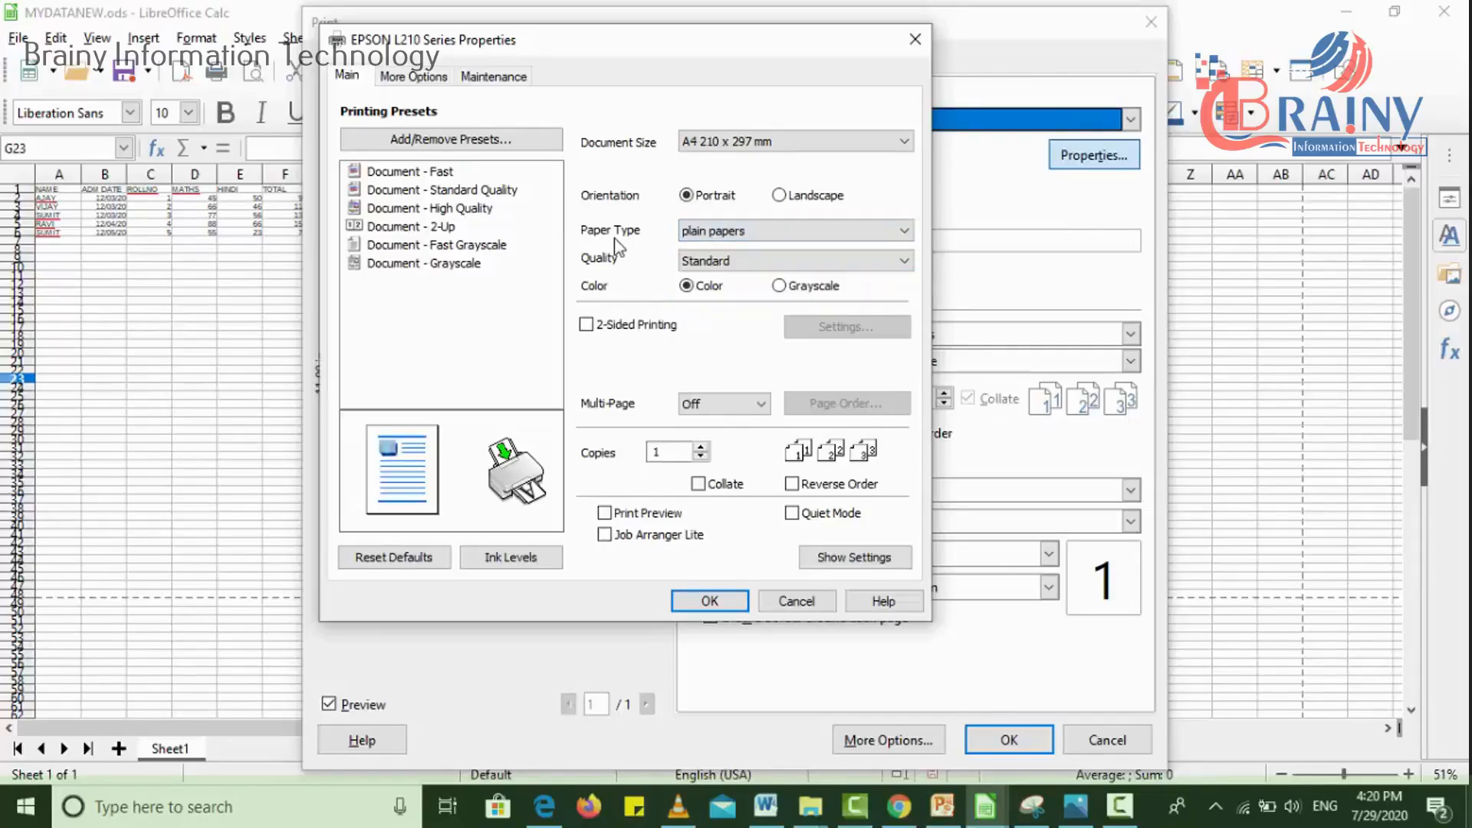
click(781, 288)
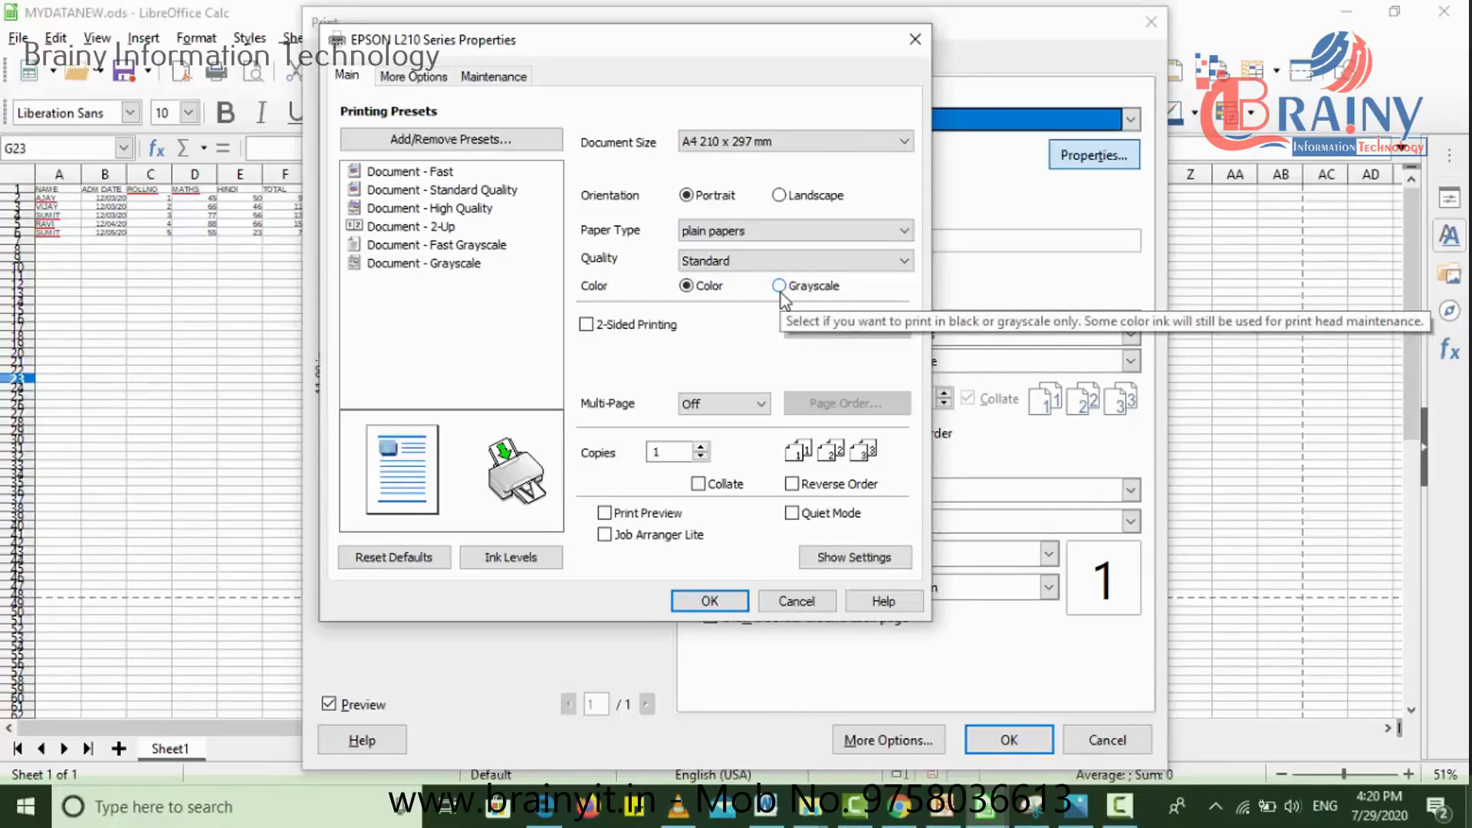
click(796, 601)
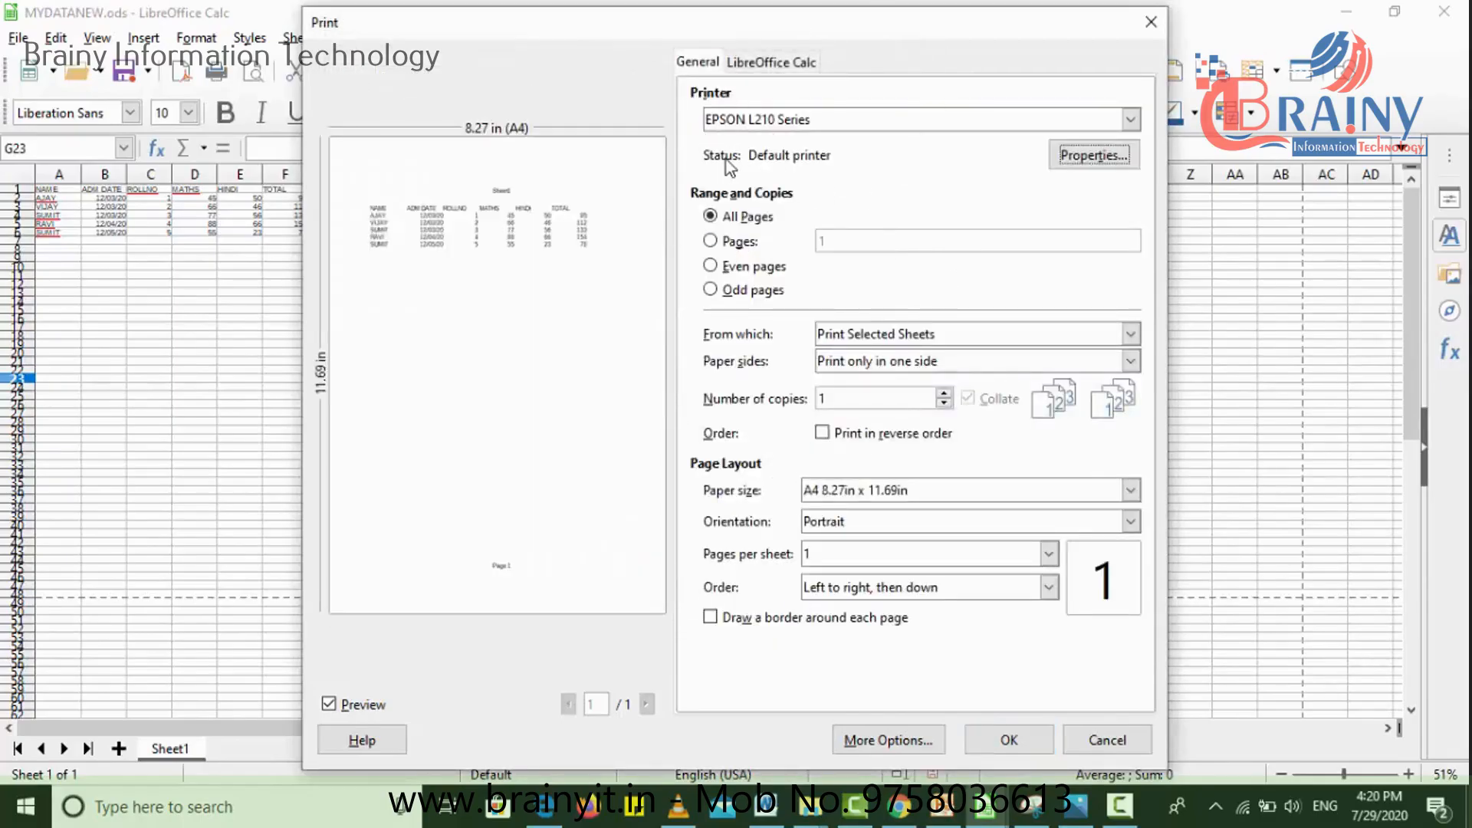
click(764, 121)
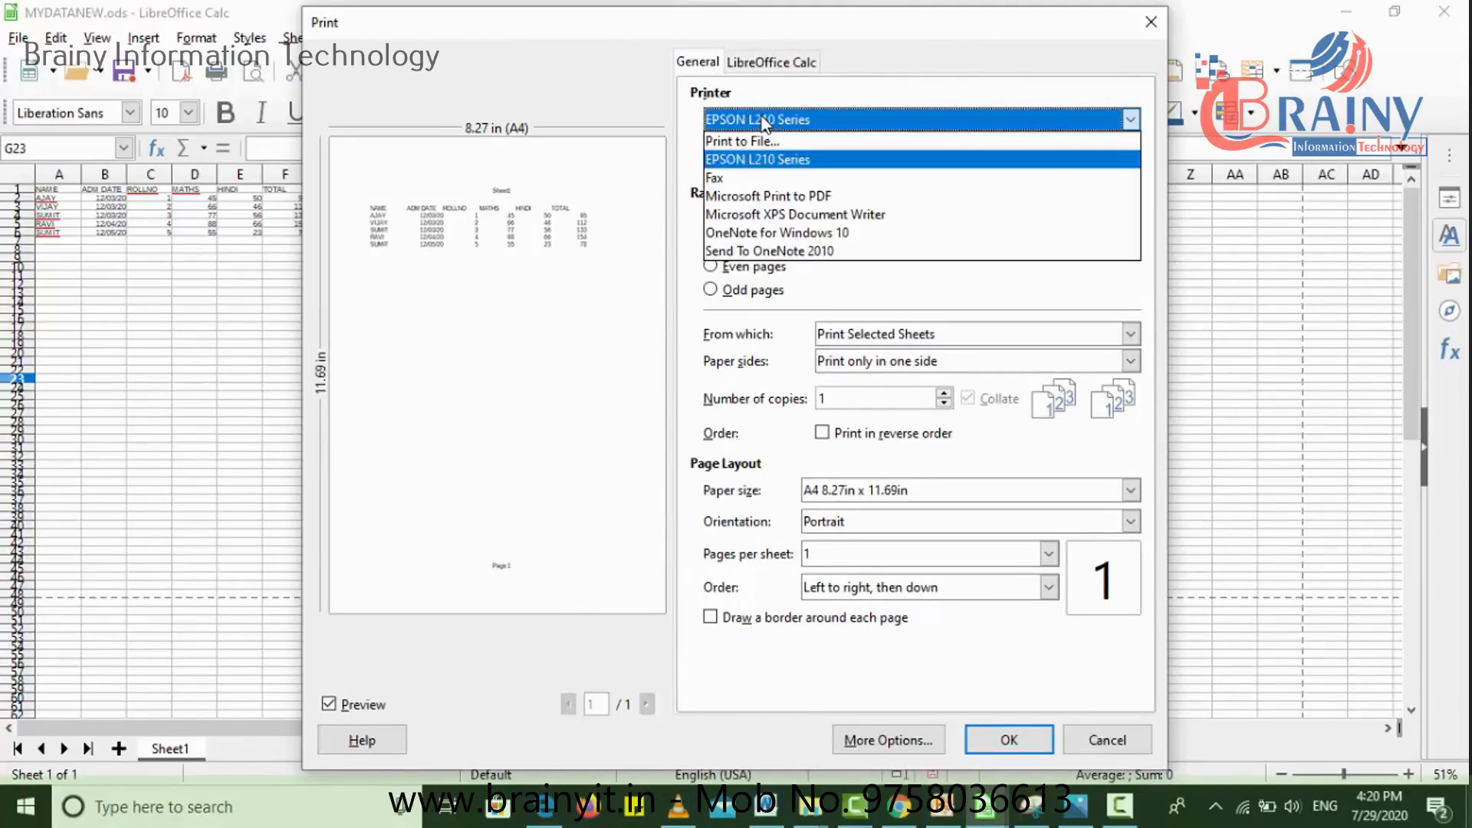
click(765, 121)
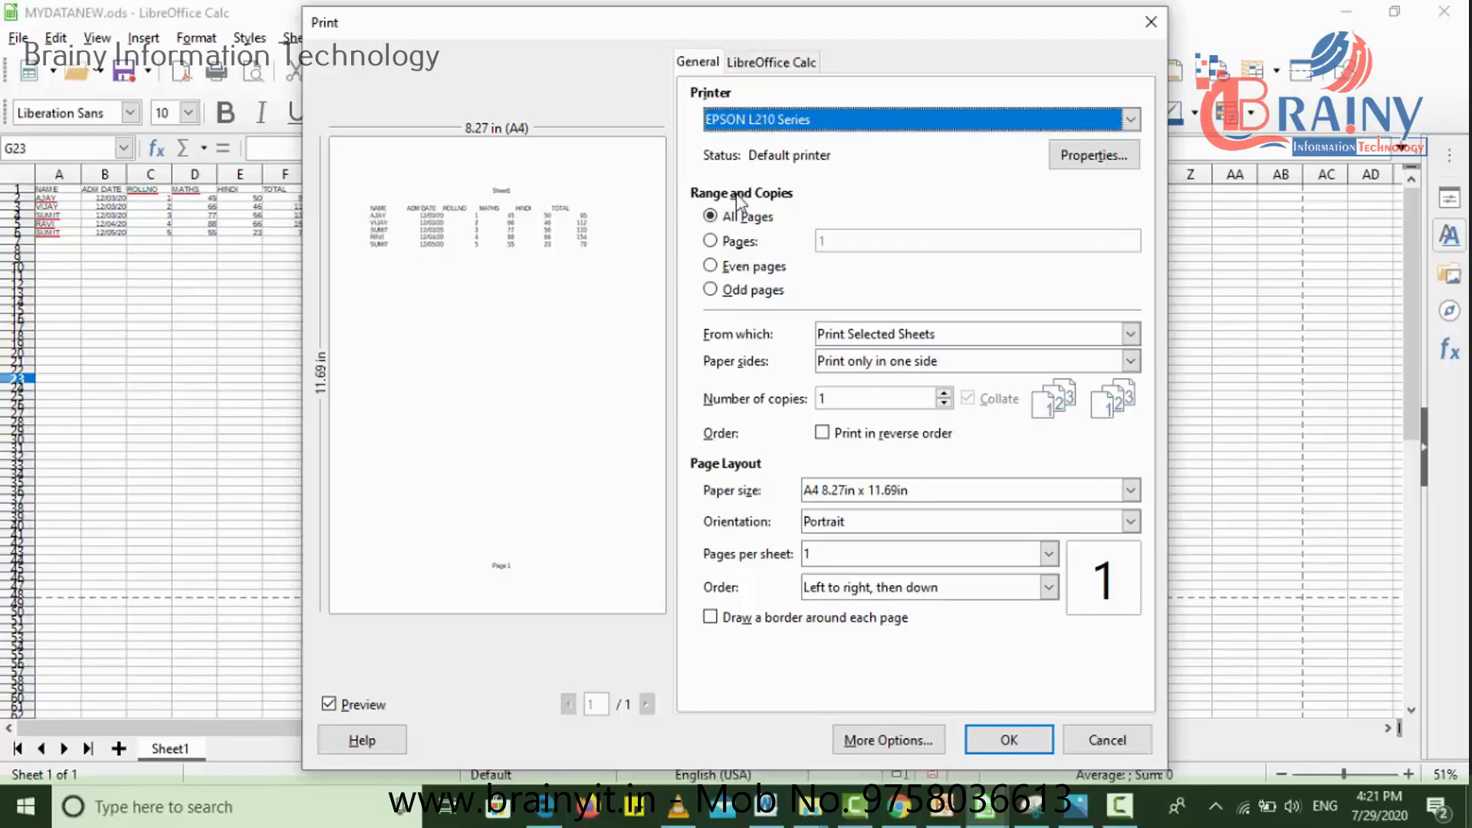
Step: Restrict the print range to pages 1,3,8, and replace it with pages 1-3,6-10
click(711, 222)
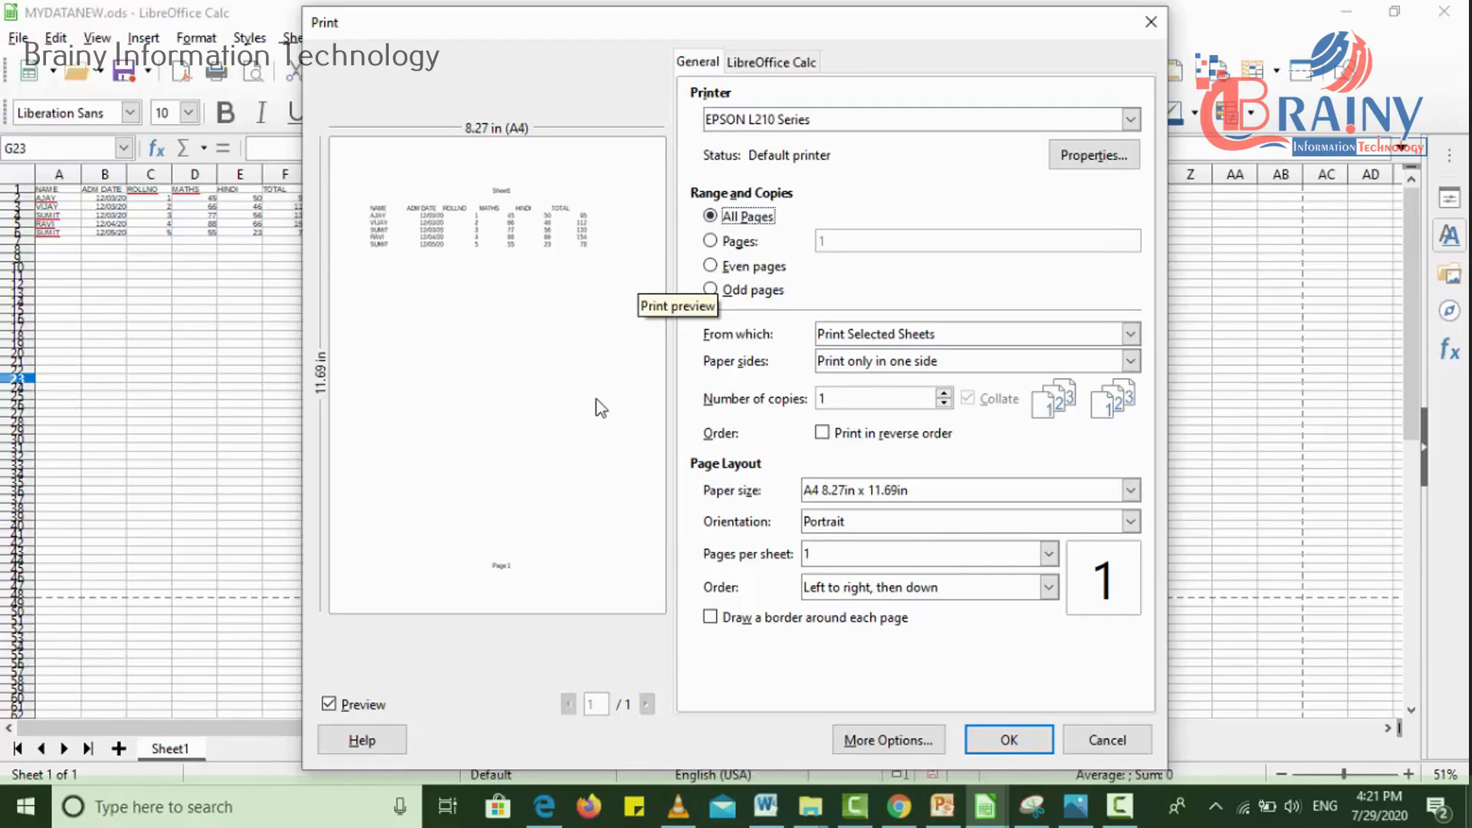
click(711, 241)
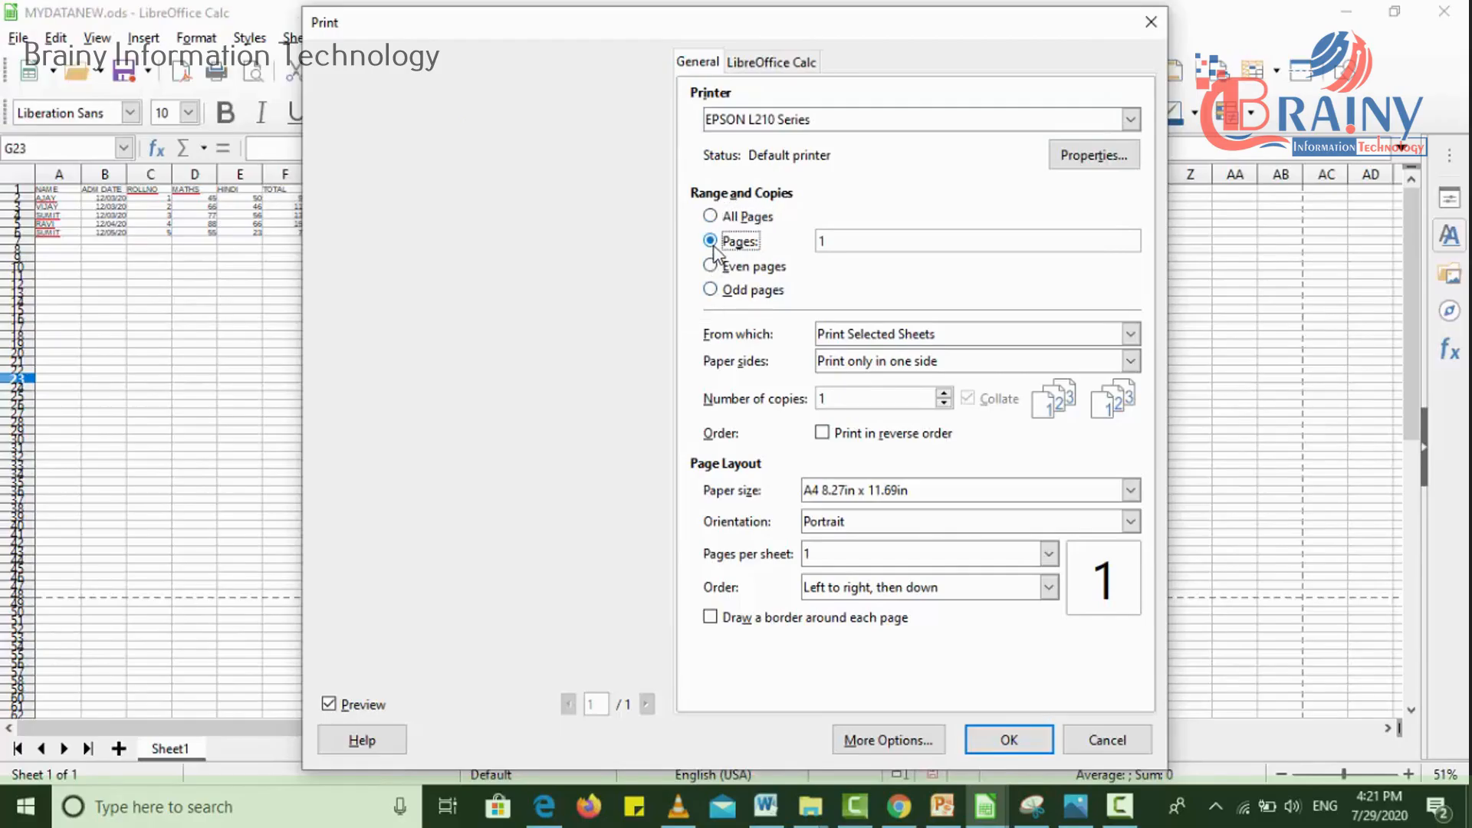
click(844, 245)
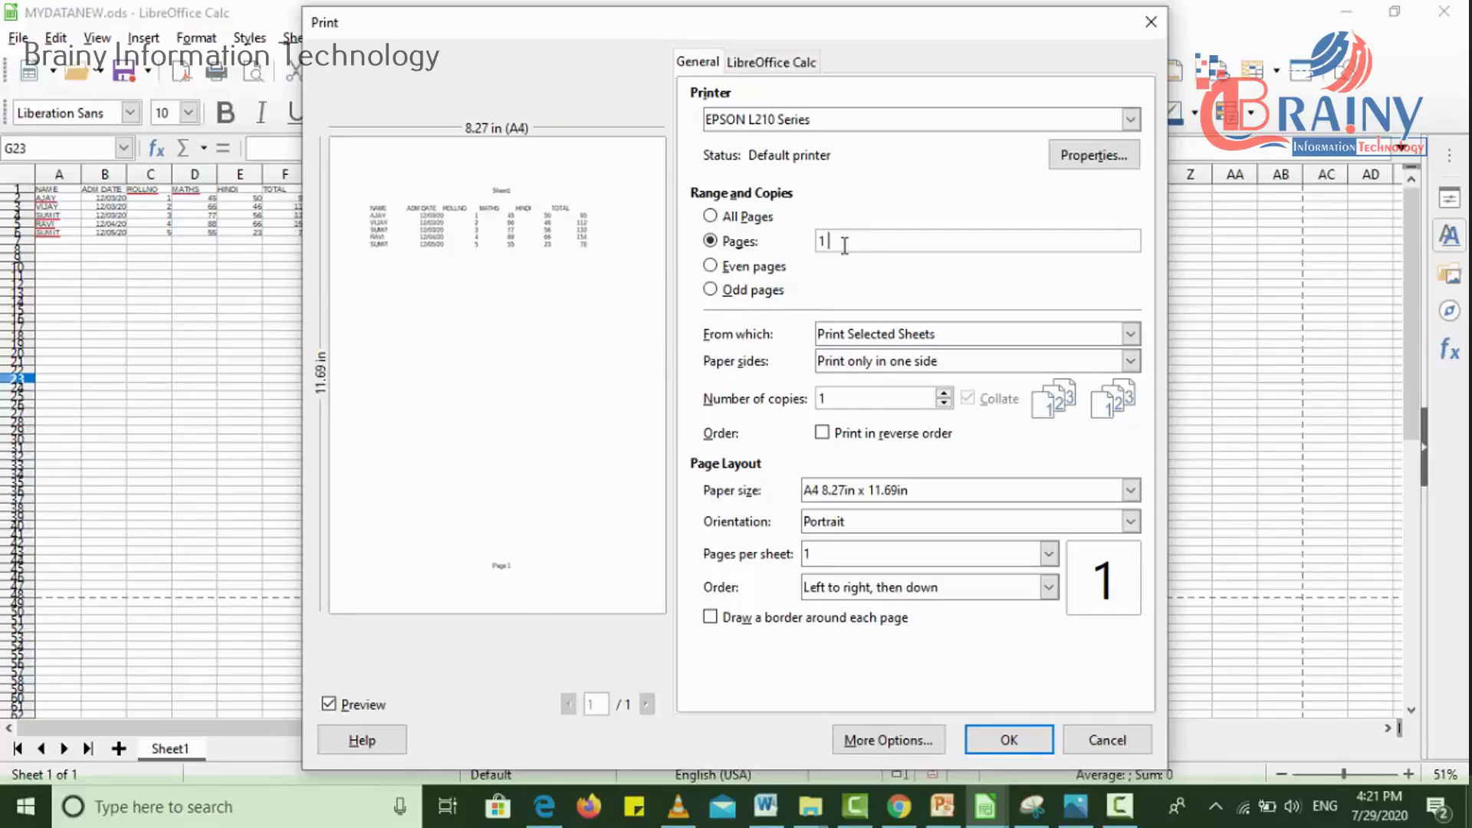
text(,3,8)
key(BackSpace)
key(BackSpace)
key(BackSpace)
key(Delete)
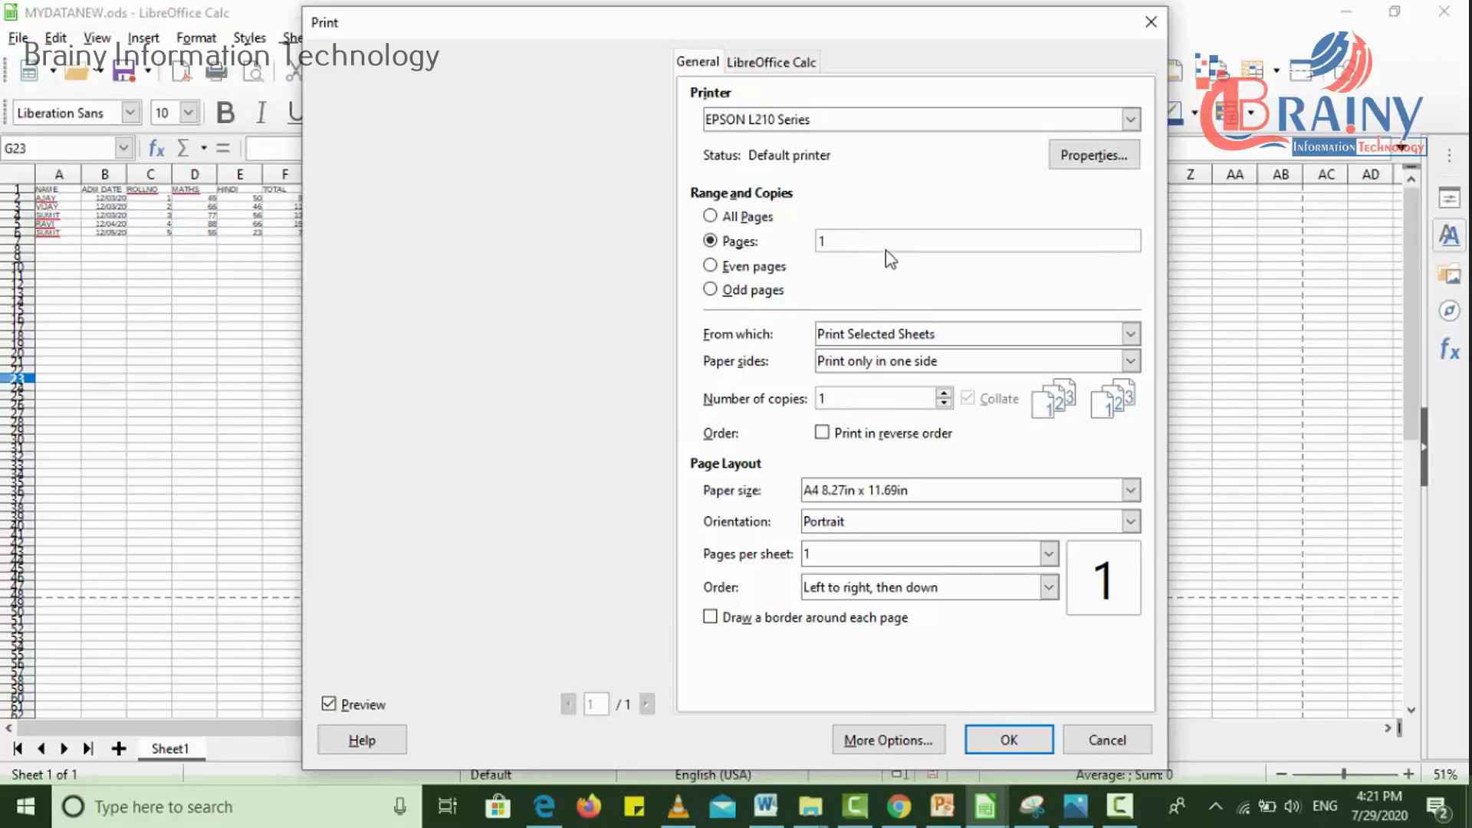
text(-3,6-10)
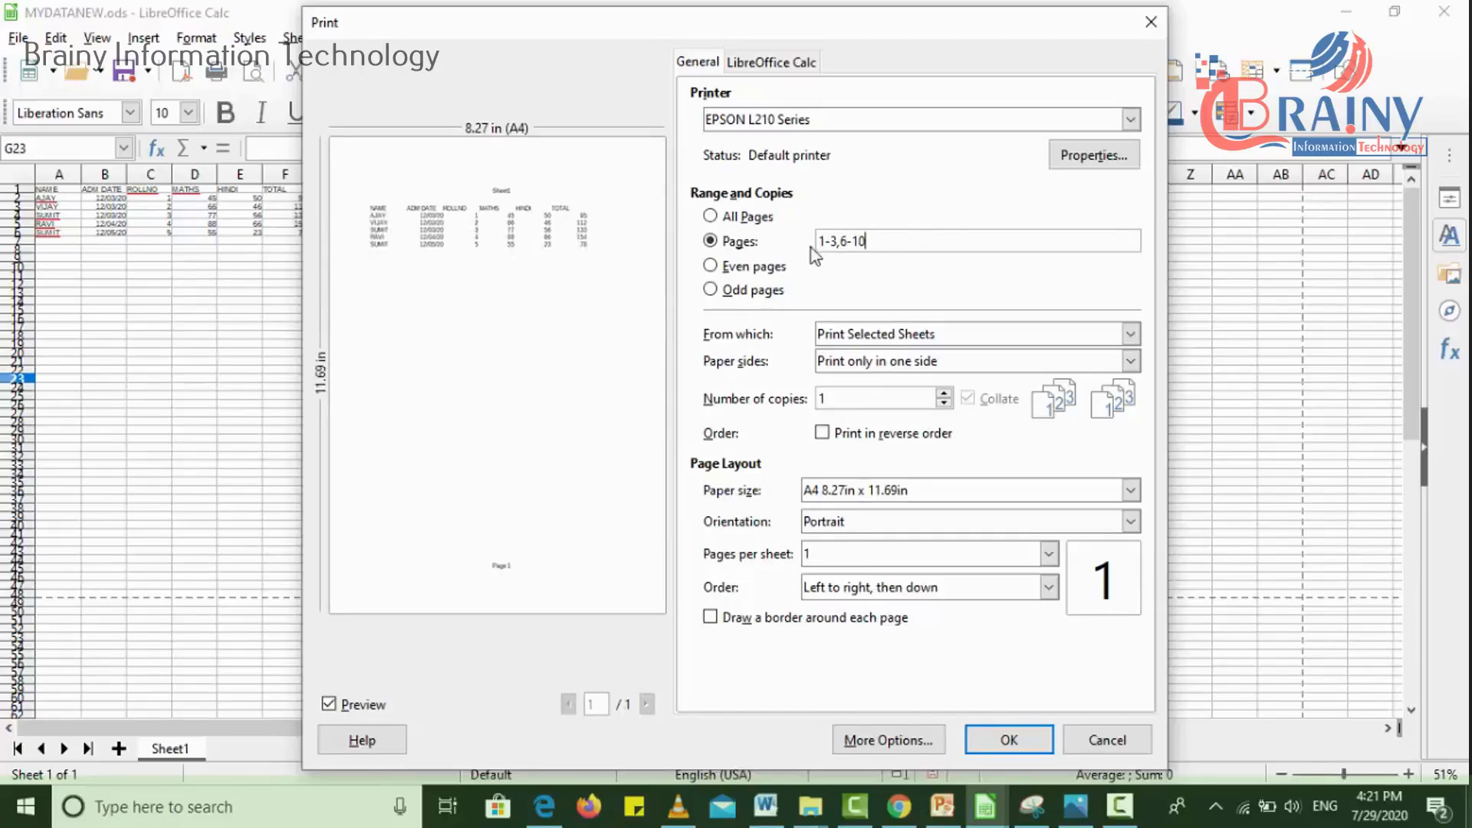
Step: Try printing only even pages and only odd pages, and return the range to all pages
click(712, 265)
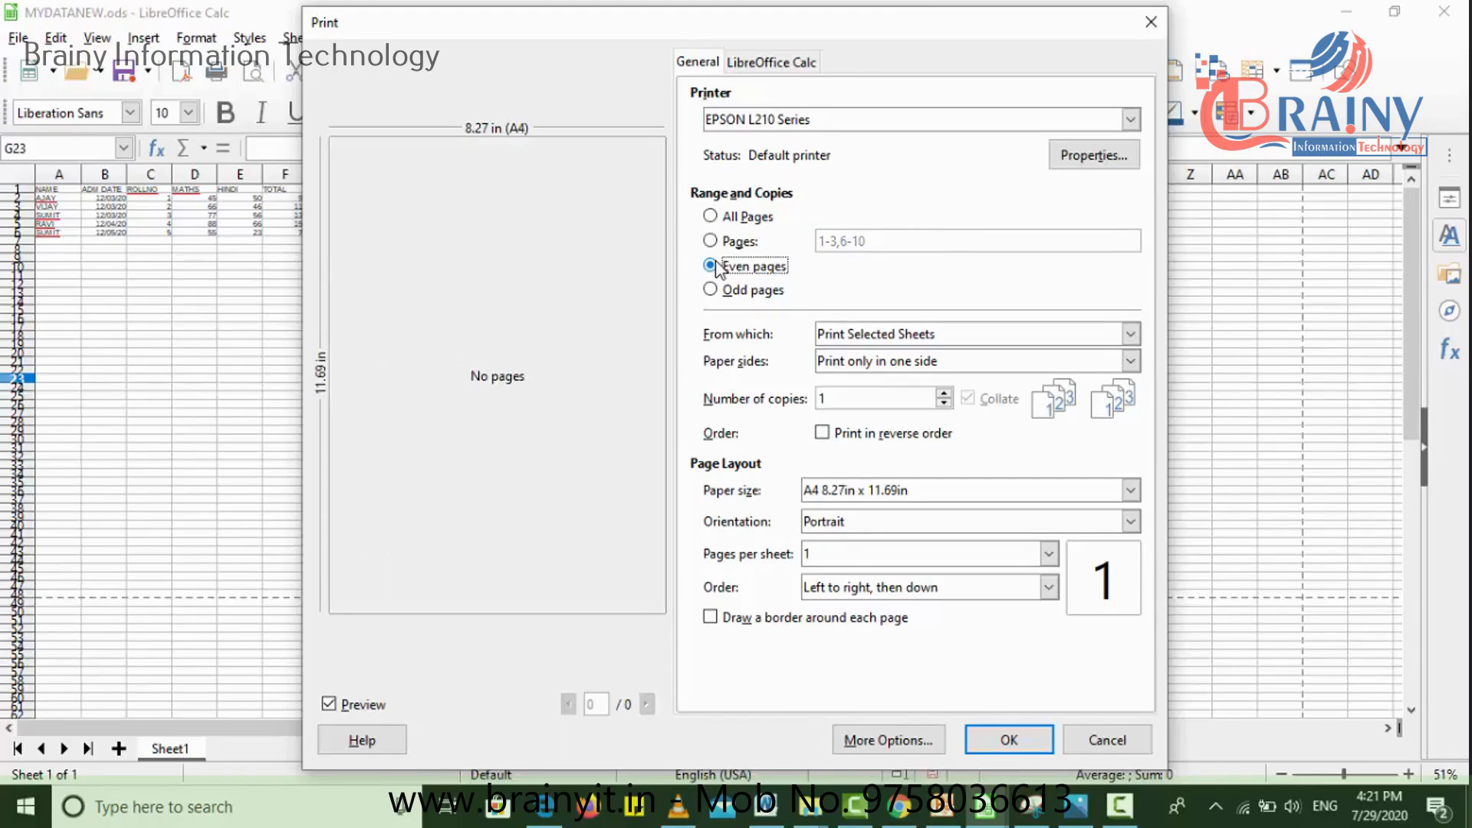
click(710, 291)
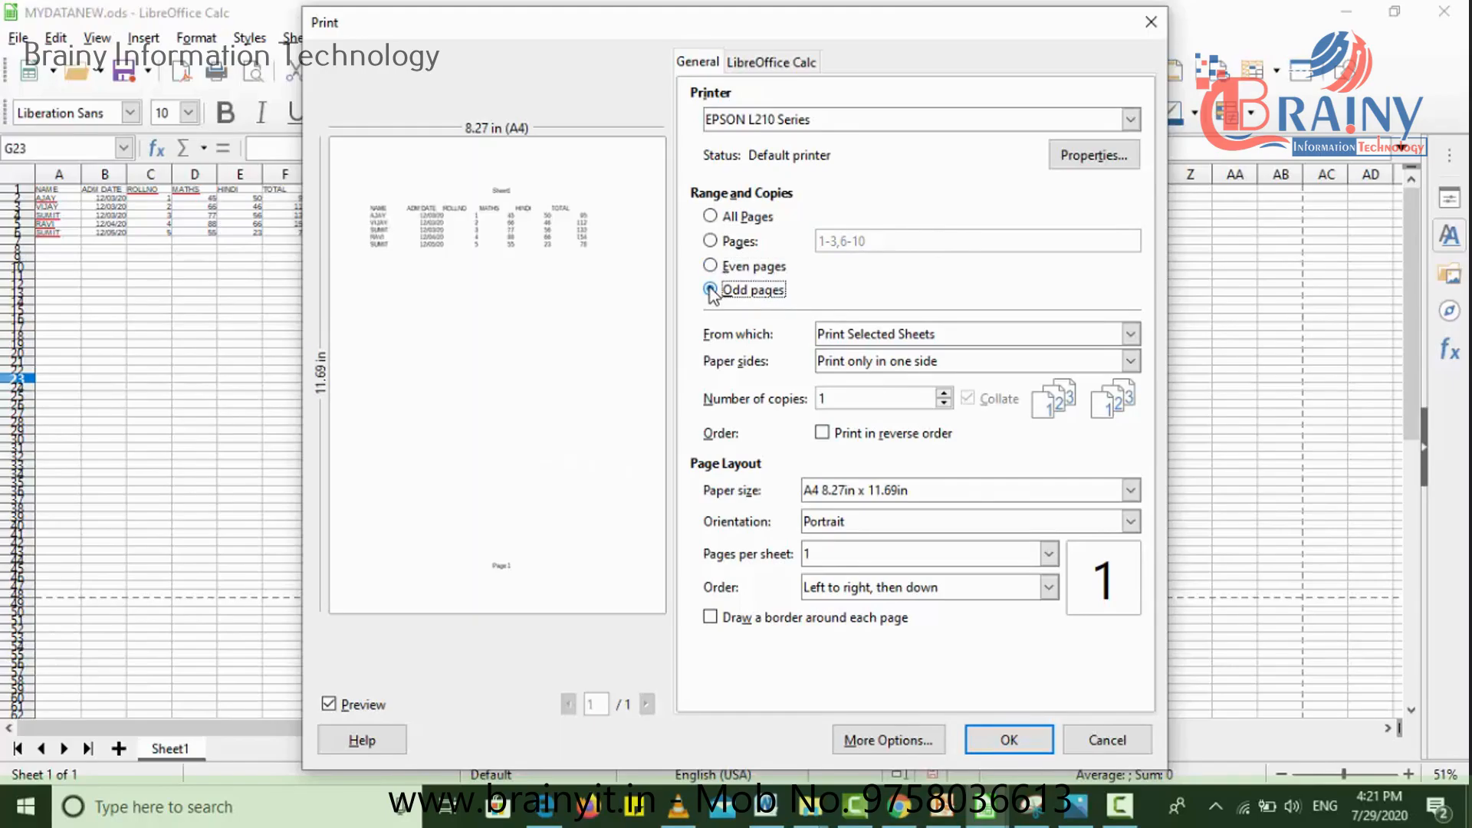
click(718, 221)
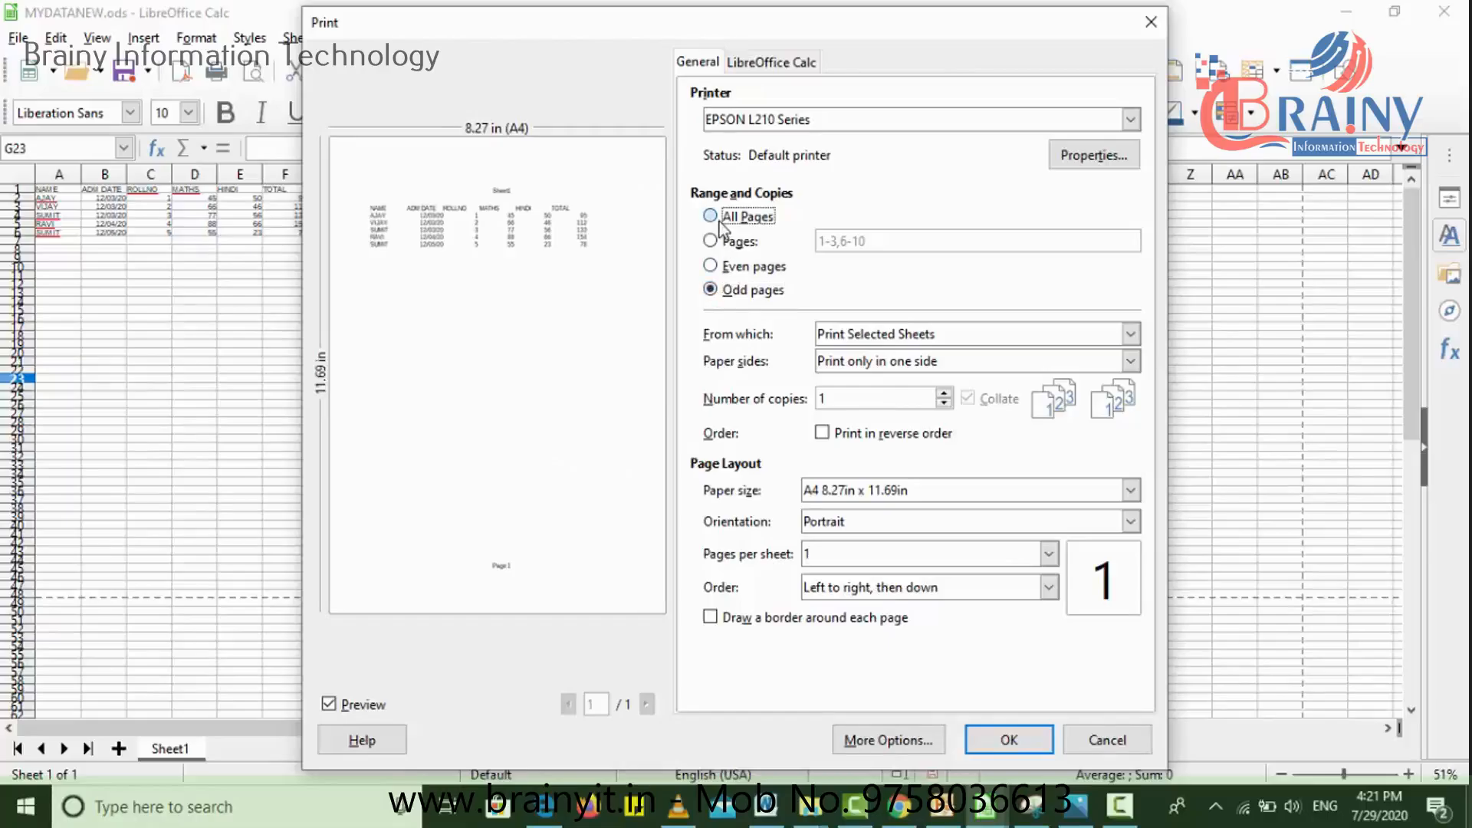
Step: Examine the choices for printing all sheets, selected sheets or selected cells
click(948, 339)
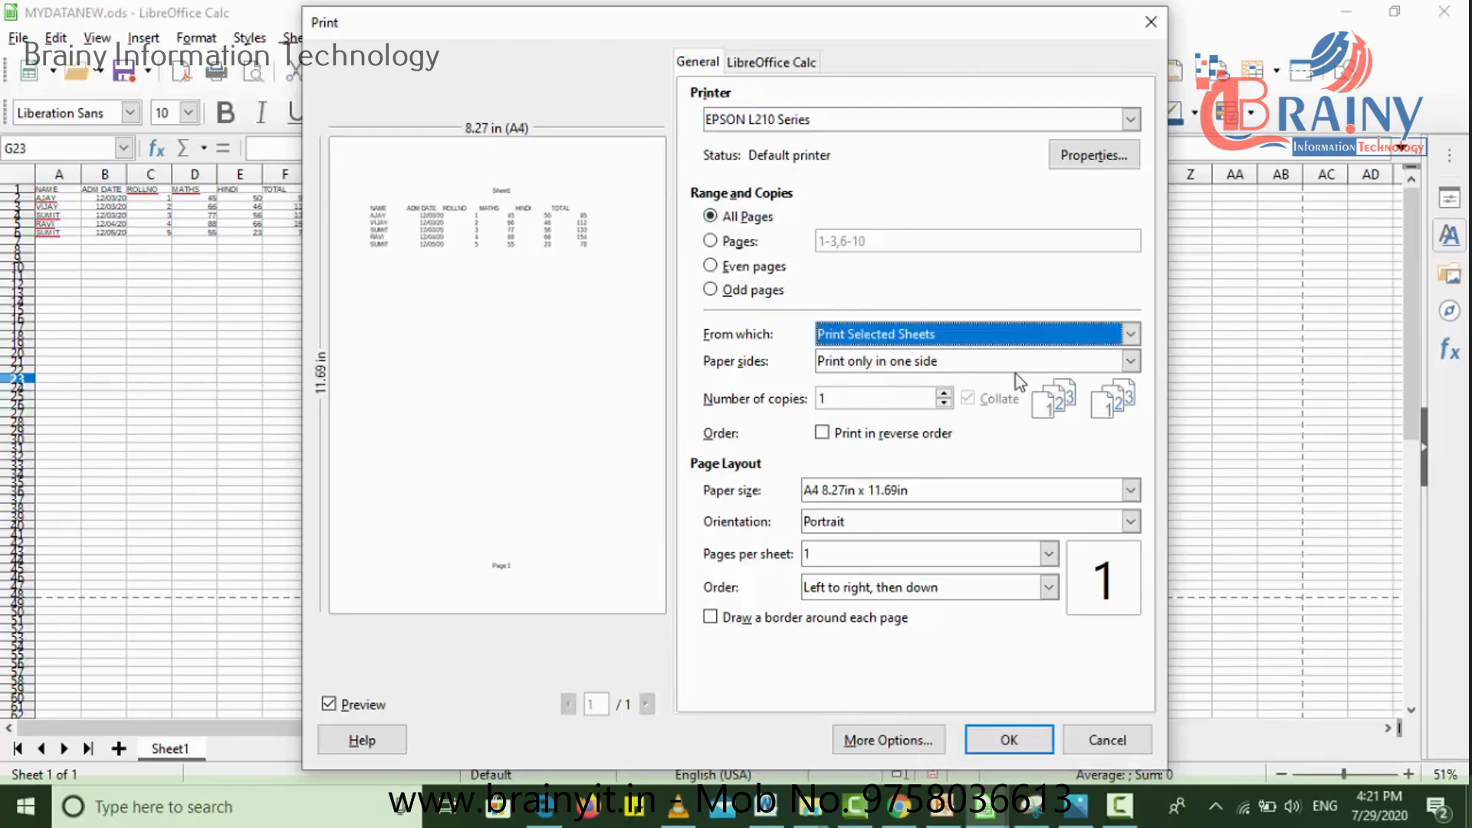
click(950, 338)
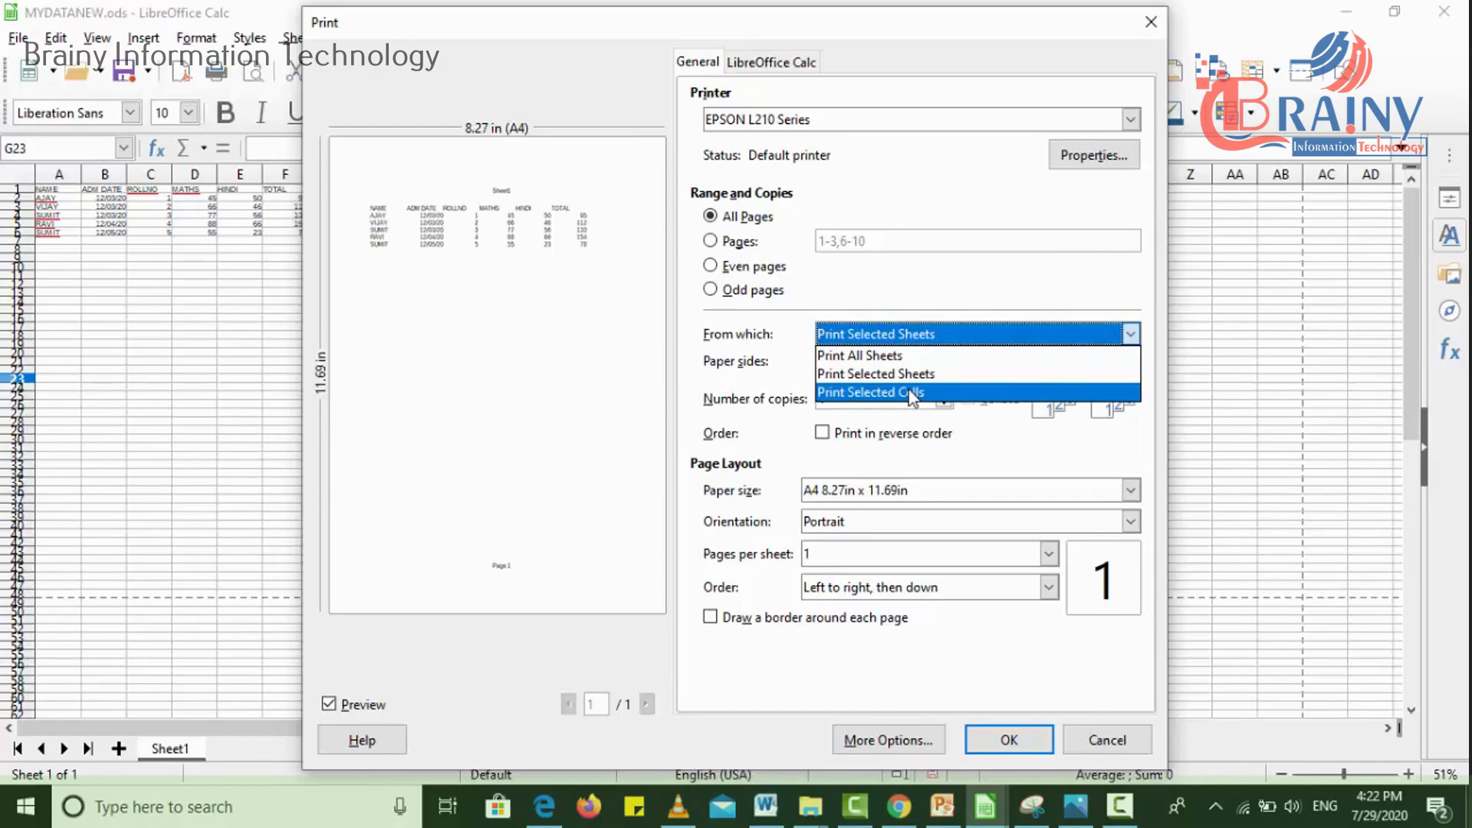
click(683, 371)
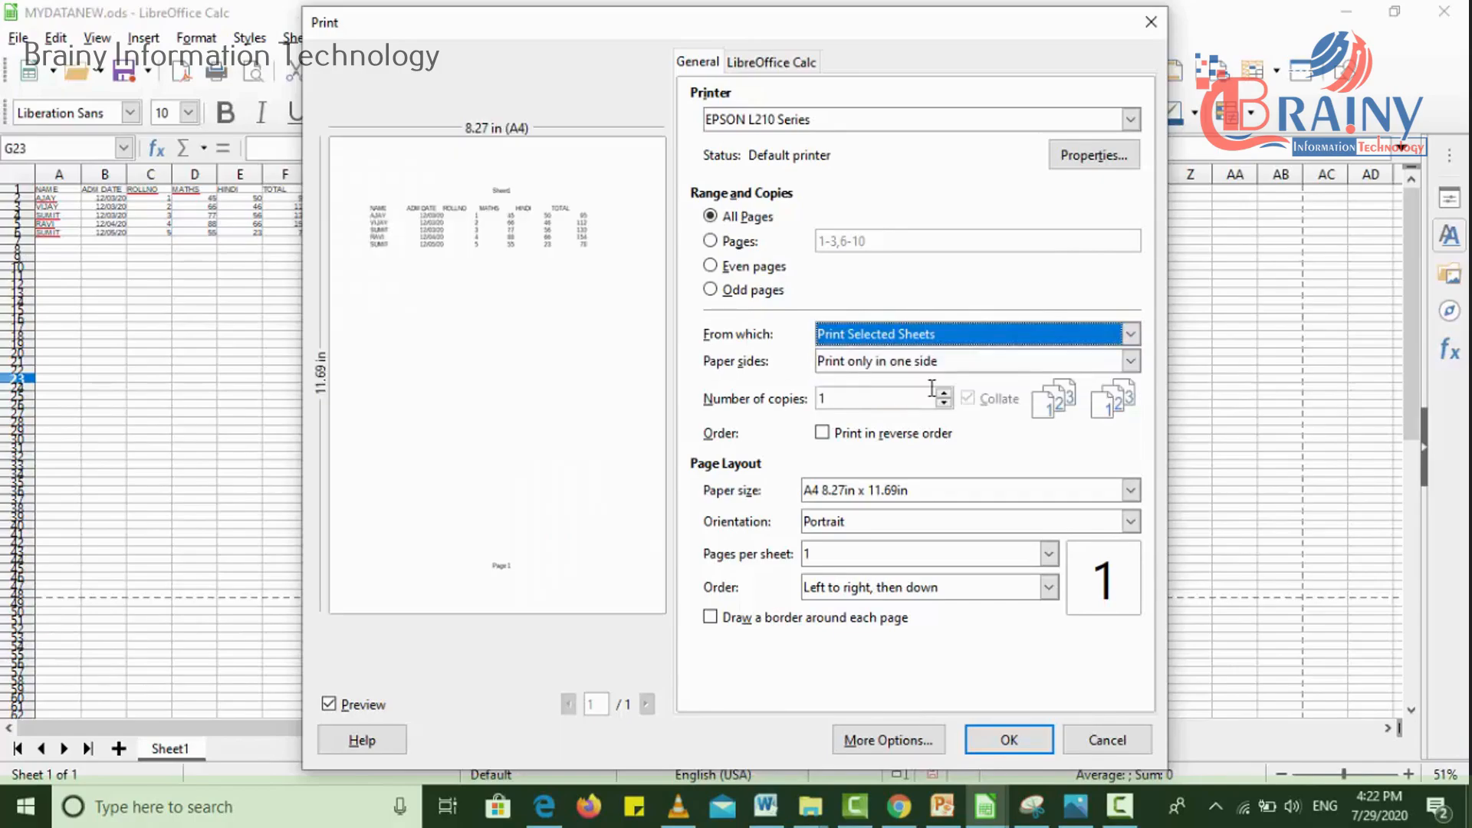
Step: Set the number of copies to 3 with Collate kept on, and try the reverse print order
click(945, 394)
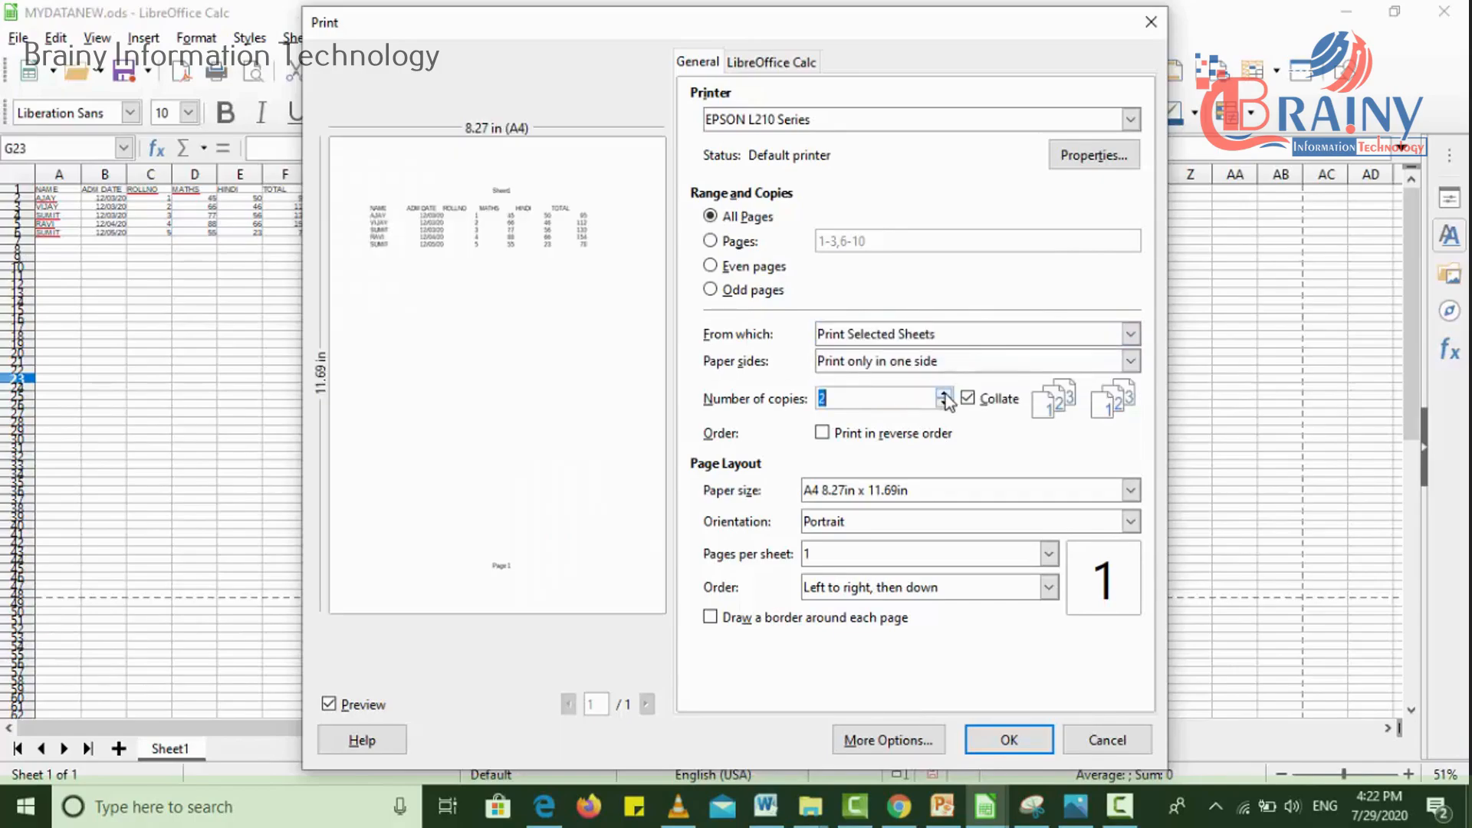
click(946, 394)
click(966, 398)
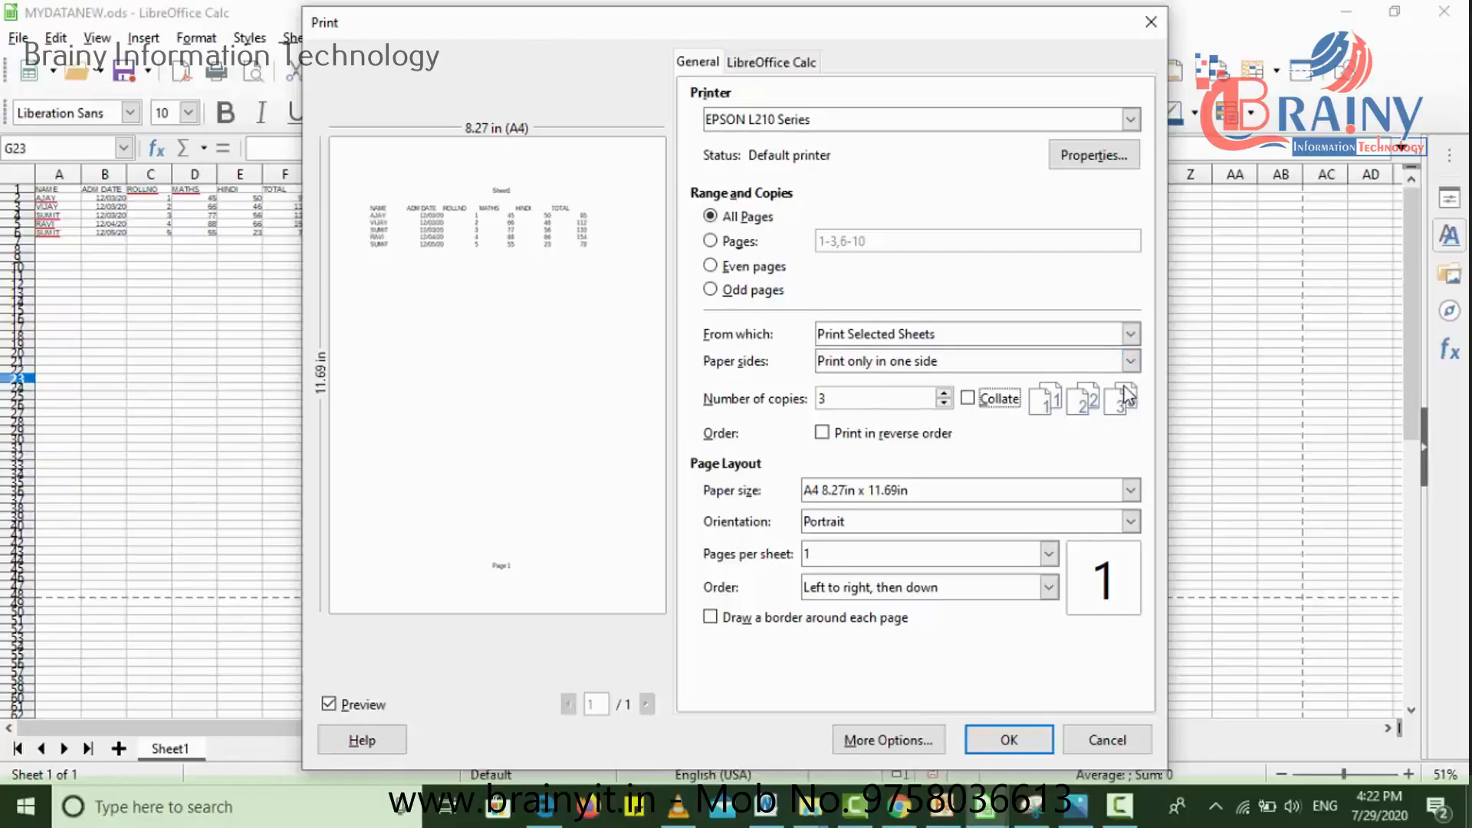
click(968, 398)
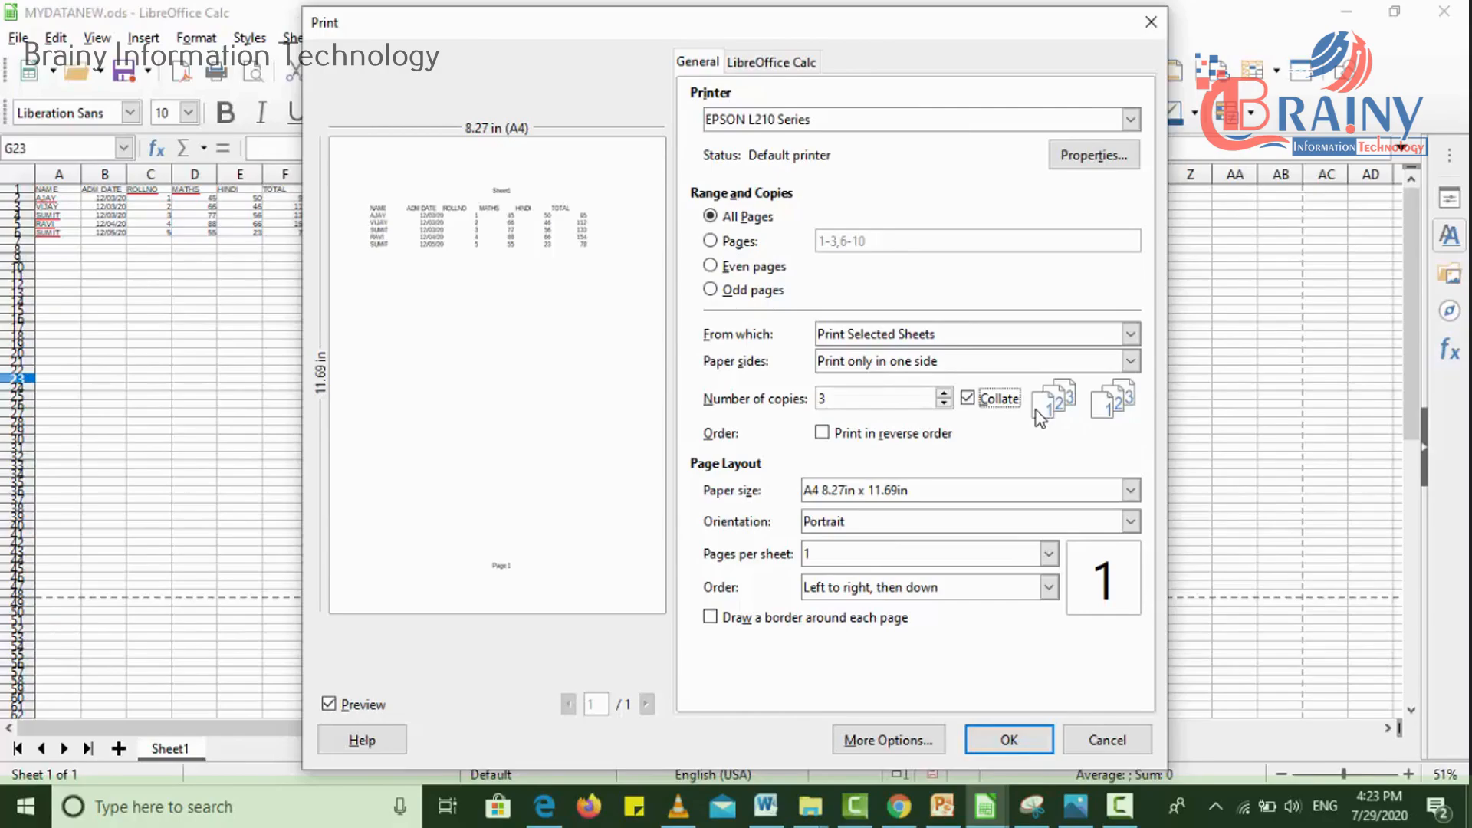
click(839, 435)
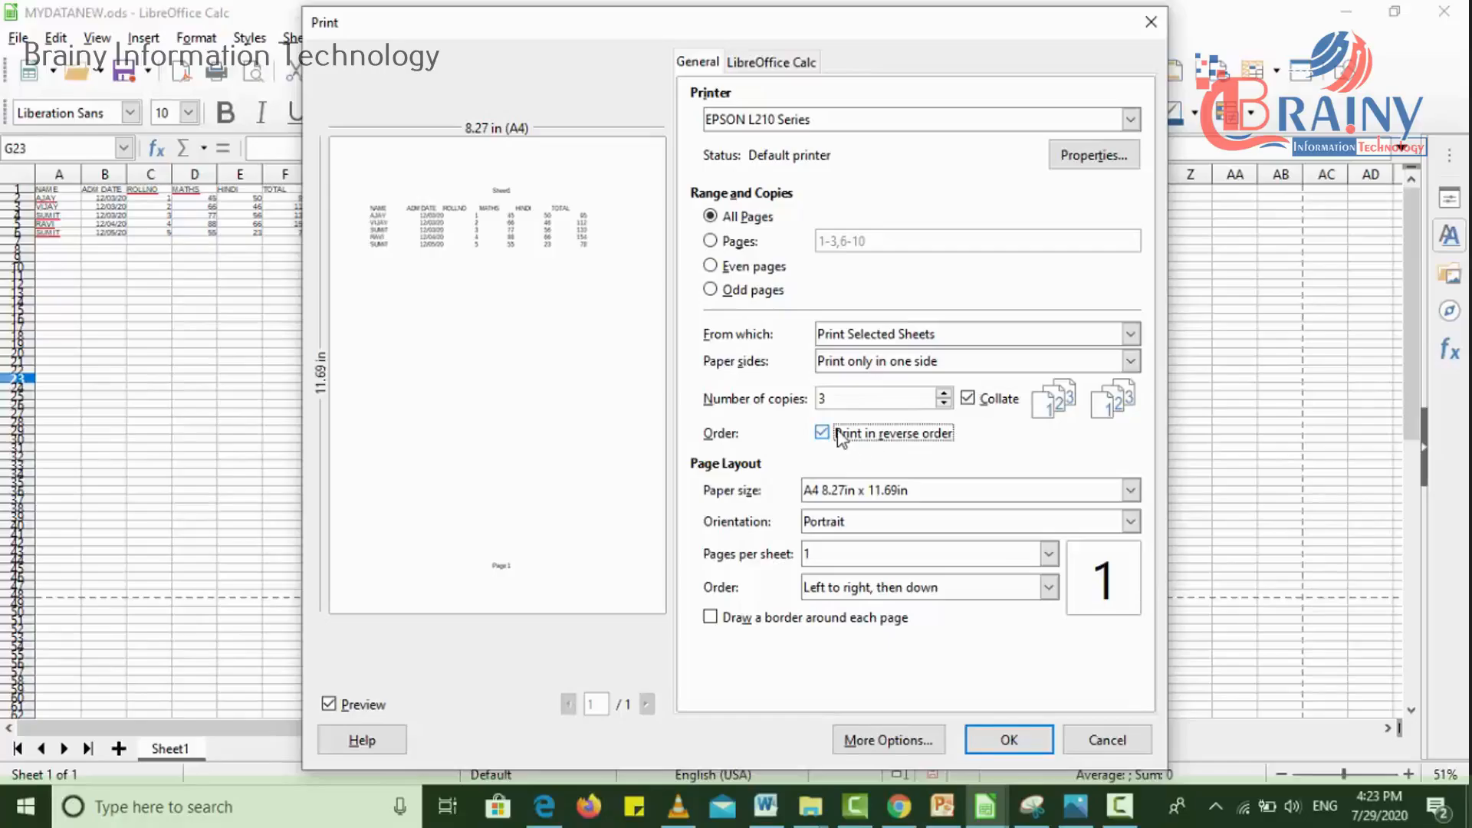
click(838, 435)
Step: Try the Letter 8.50in x 11.00in paper size and return it to A4 8.27in x 11.69in
click(846, 491)
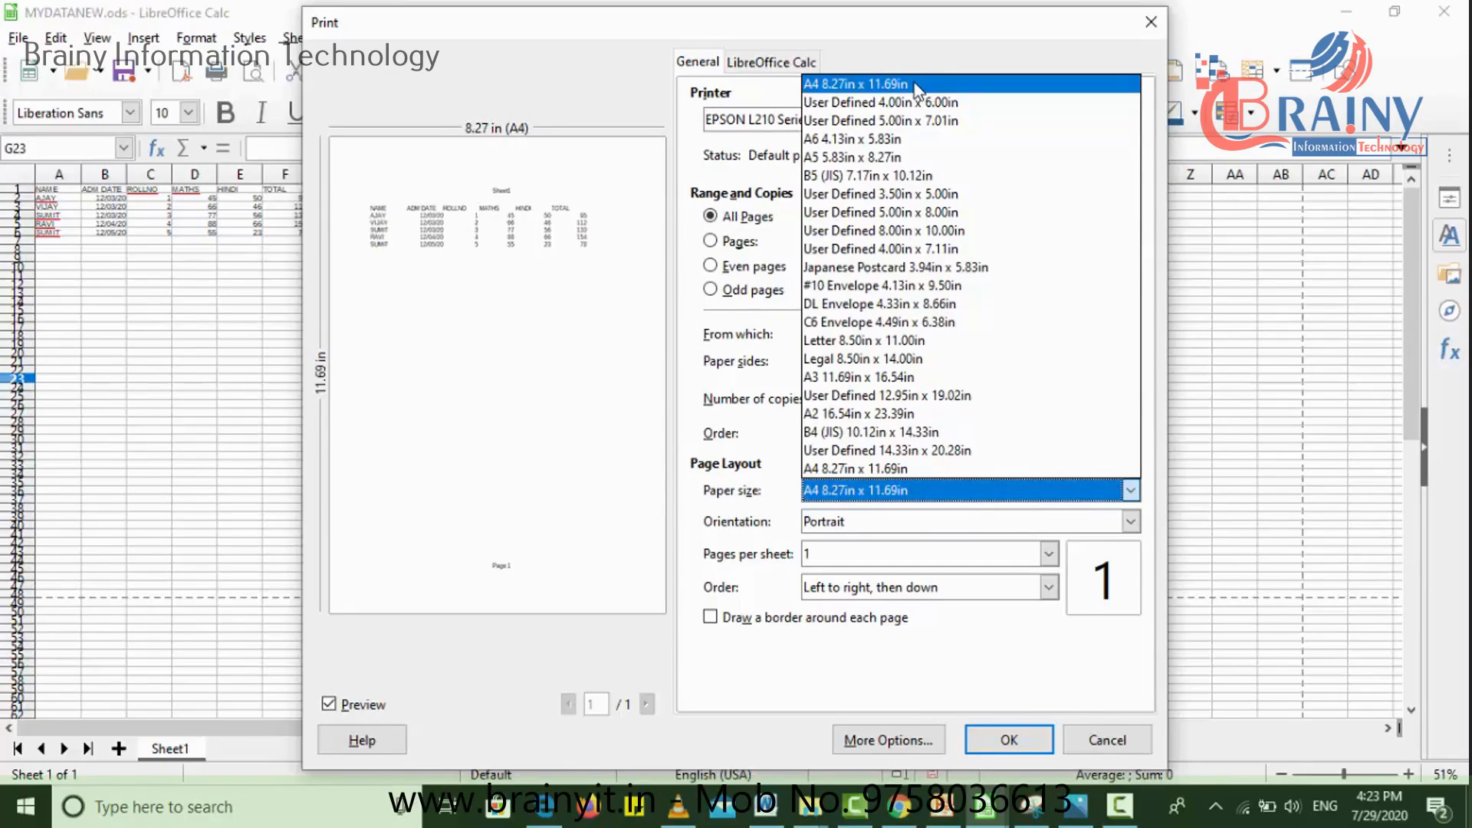
click(736, 407)
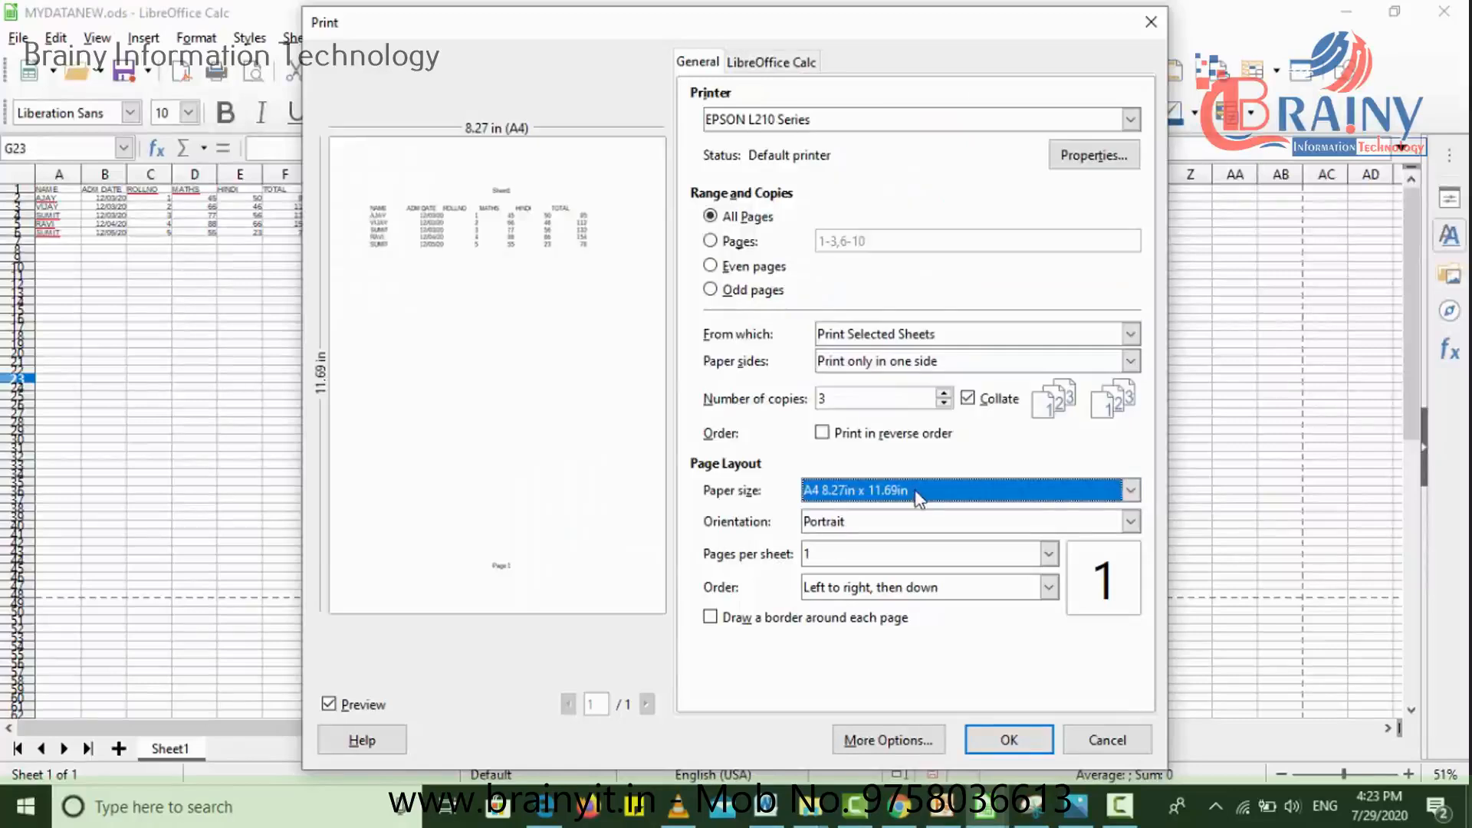
click(917, 499)
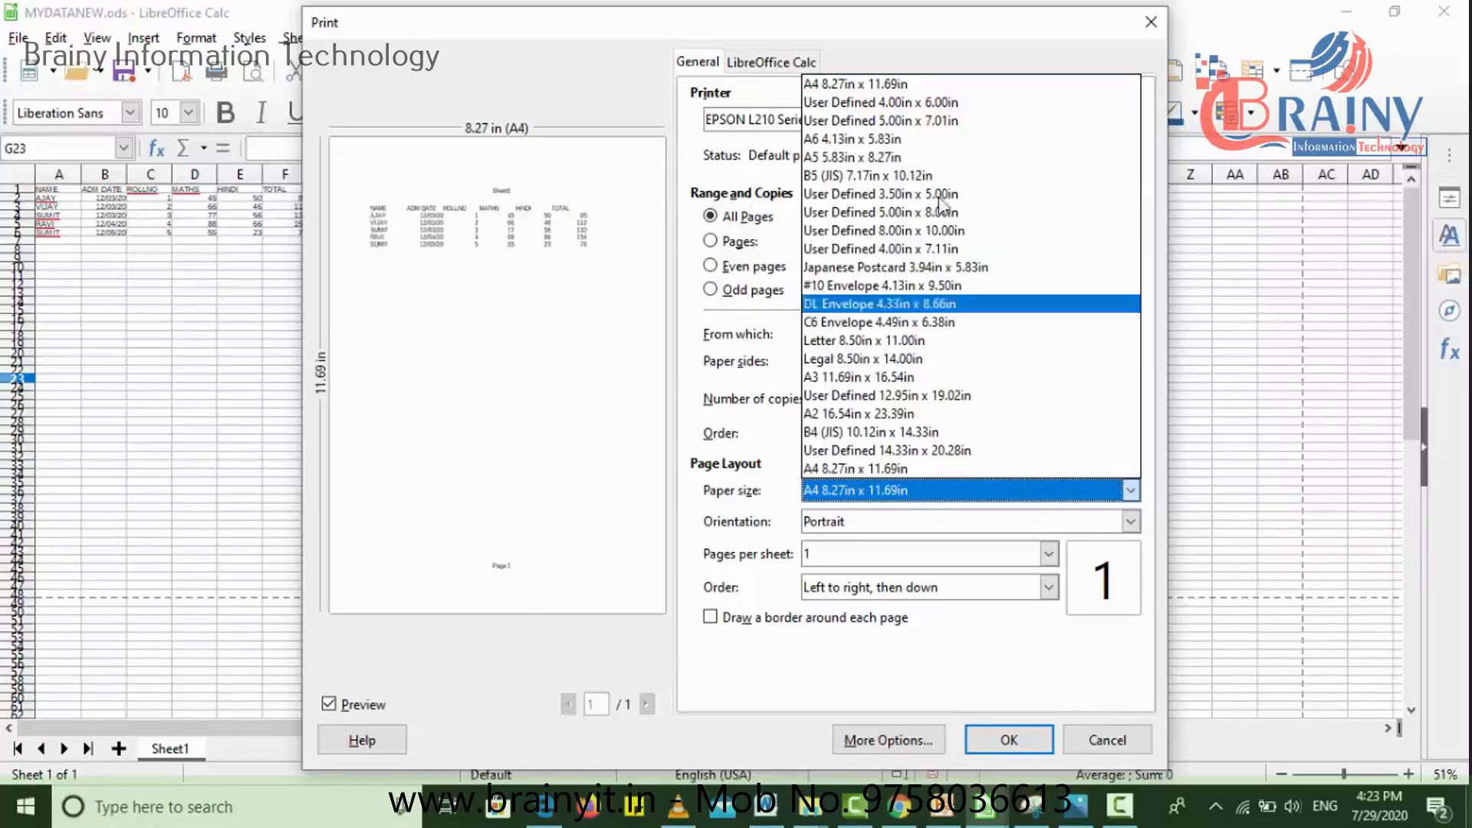
click(907, 341)
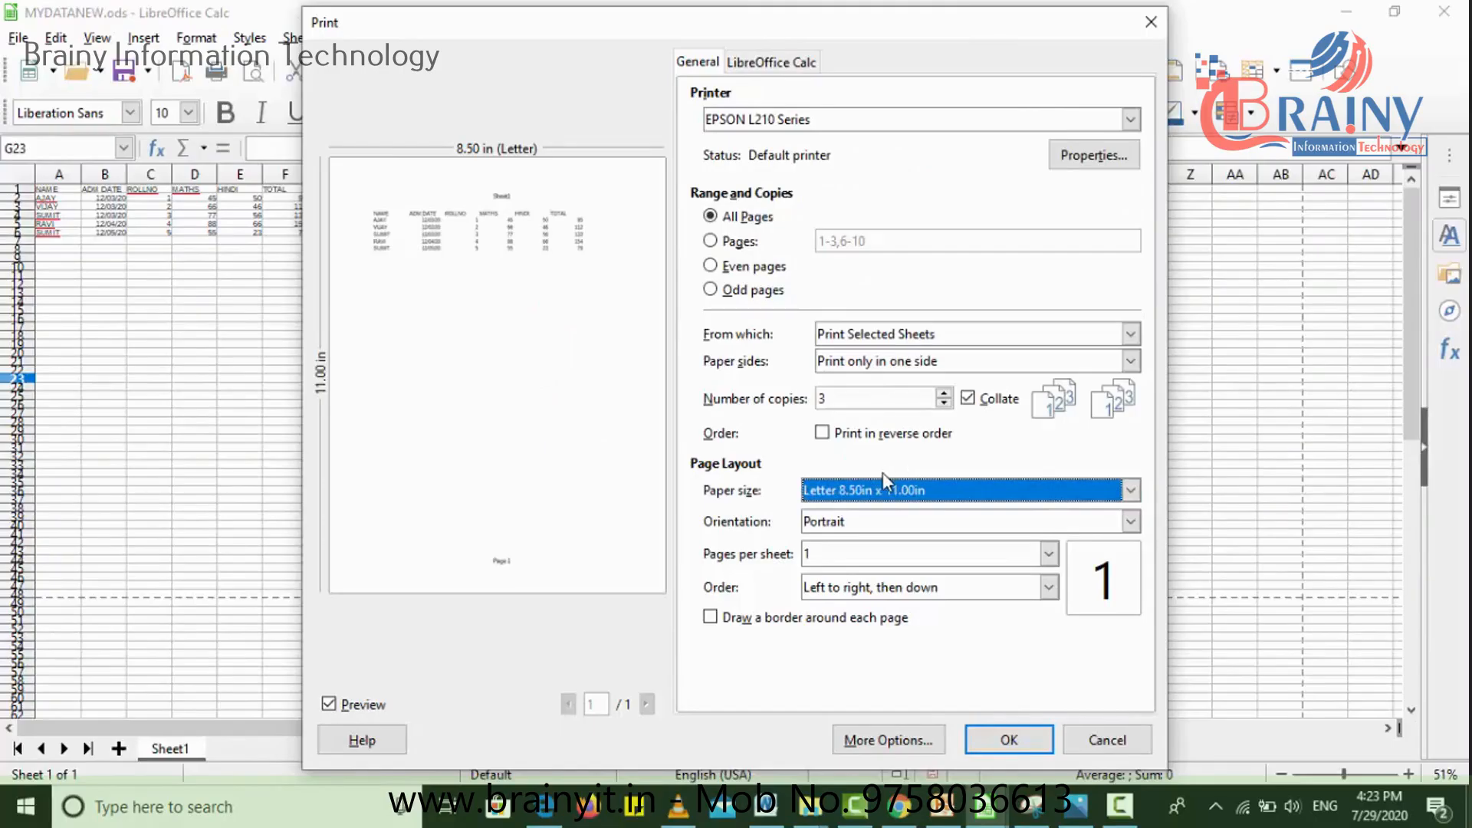
click(876, 498)
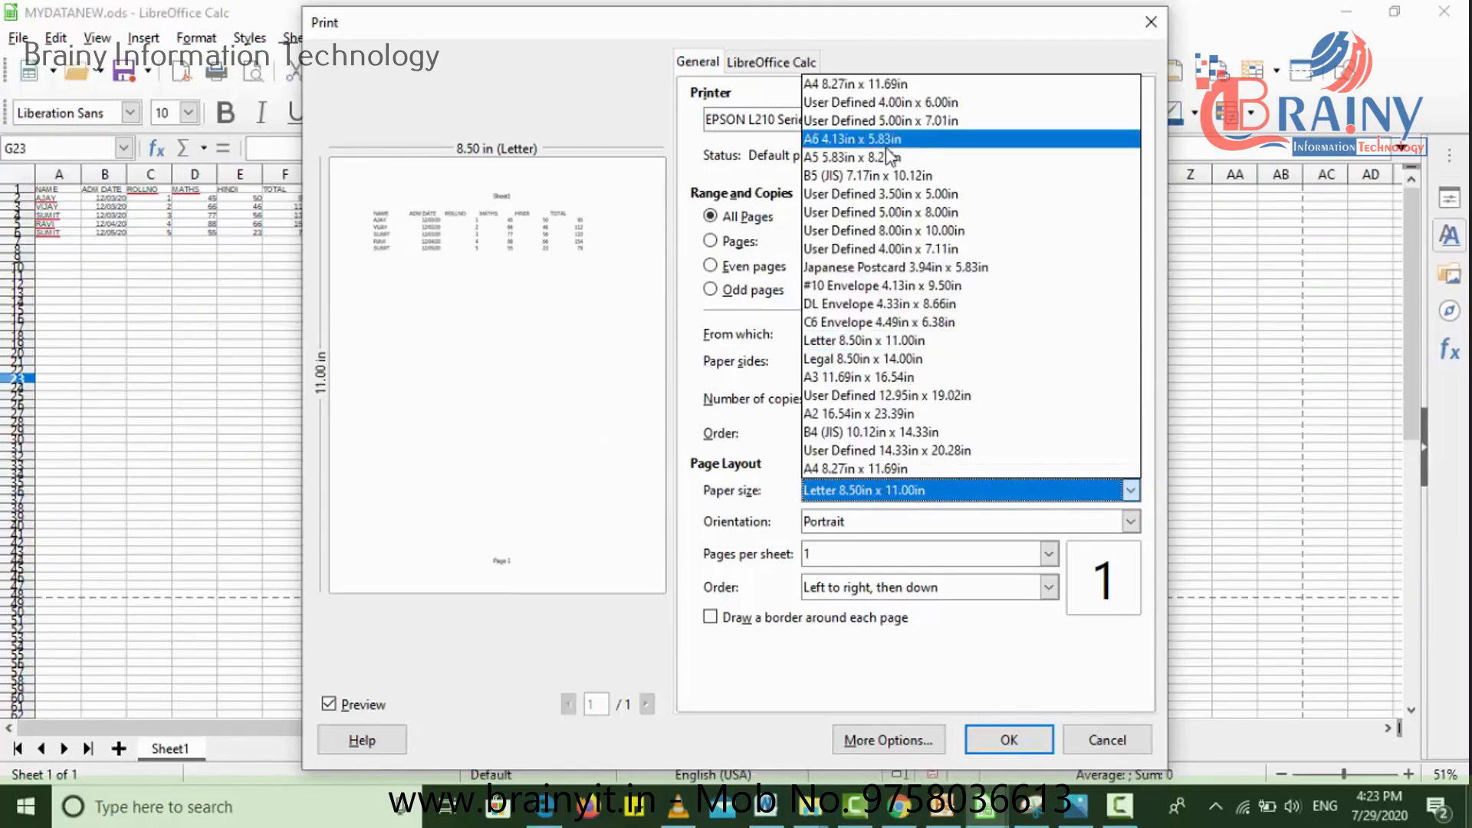
click(878, 86)
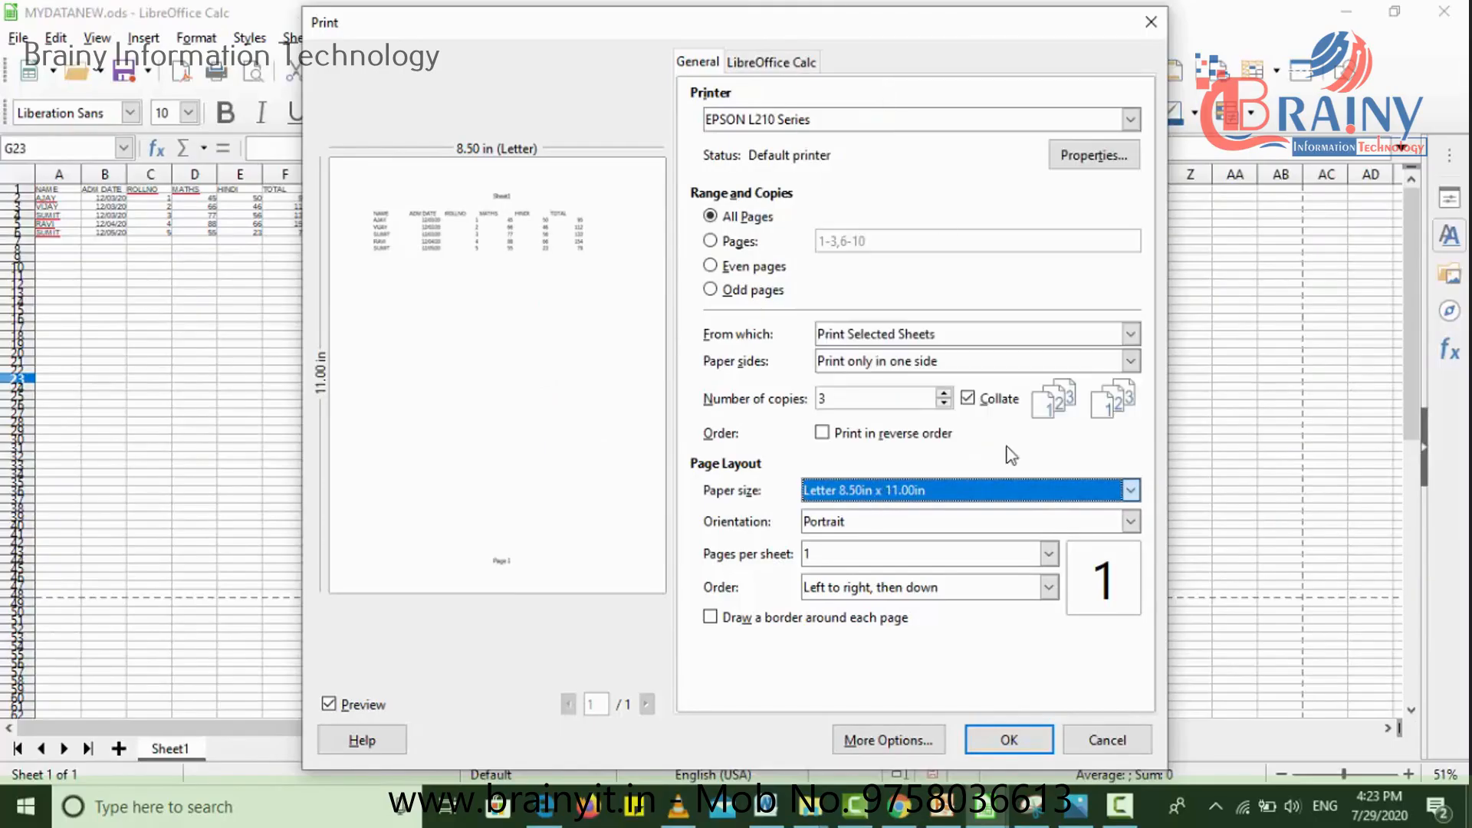
Step: Try the Landscape page orientation and return it to Portrait
click(892, 526)
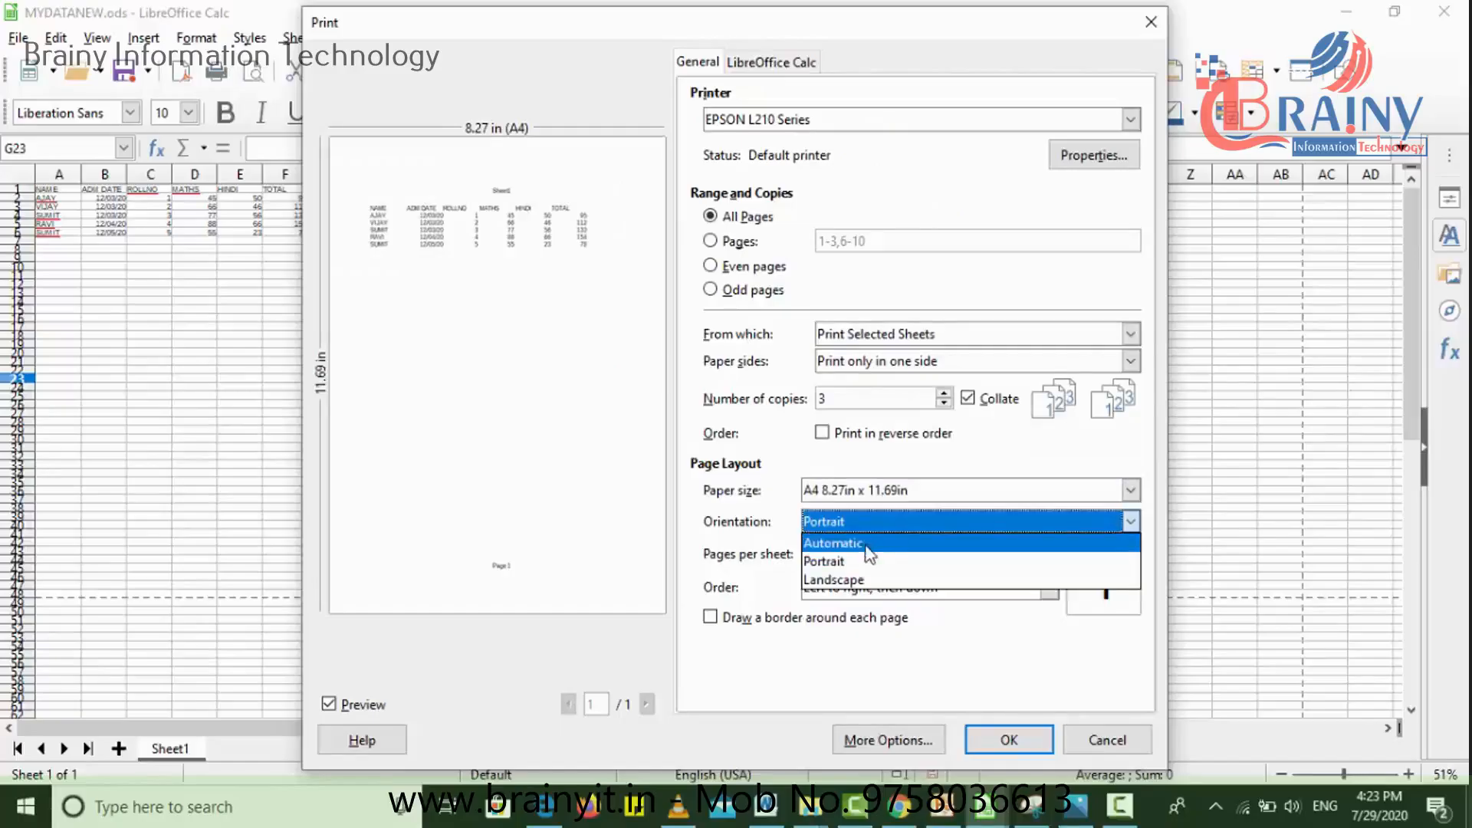
click(851, 580)
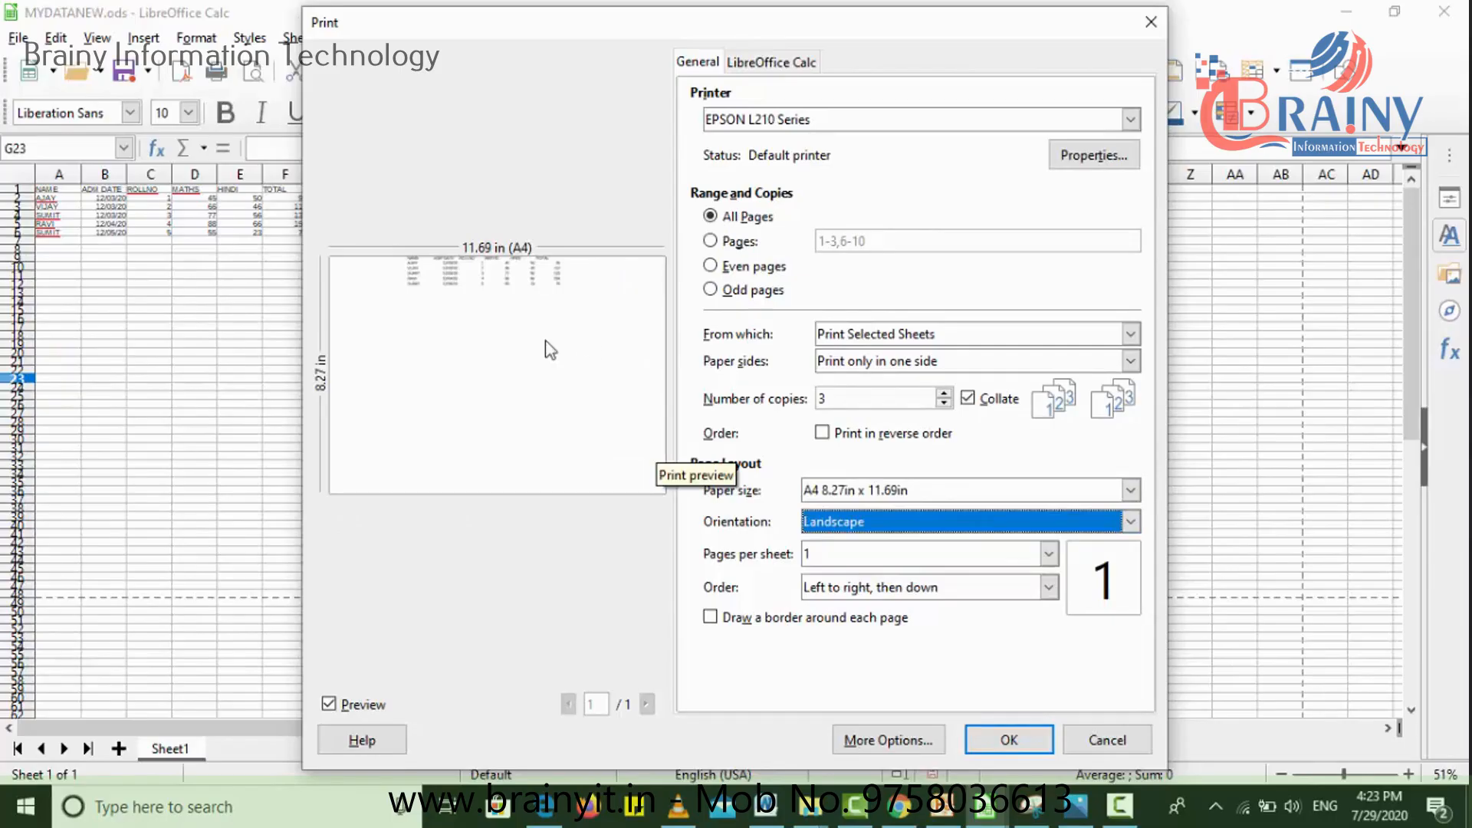
click(835, 519)
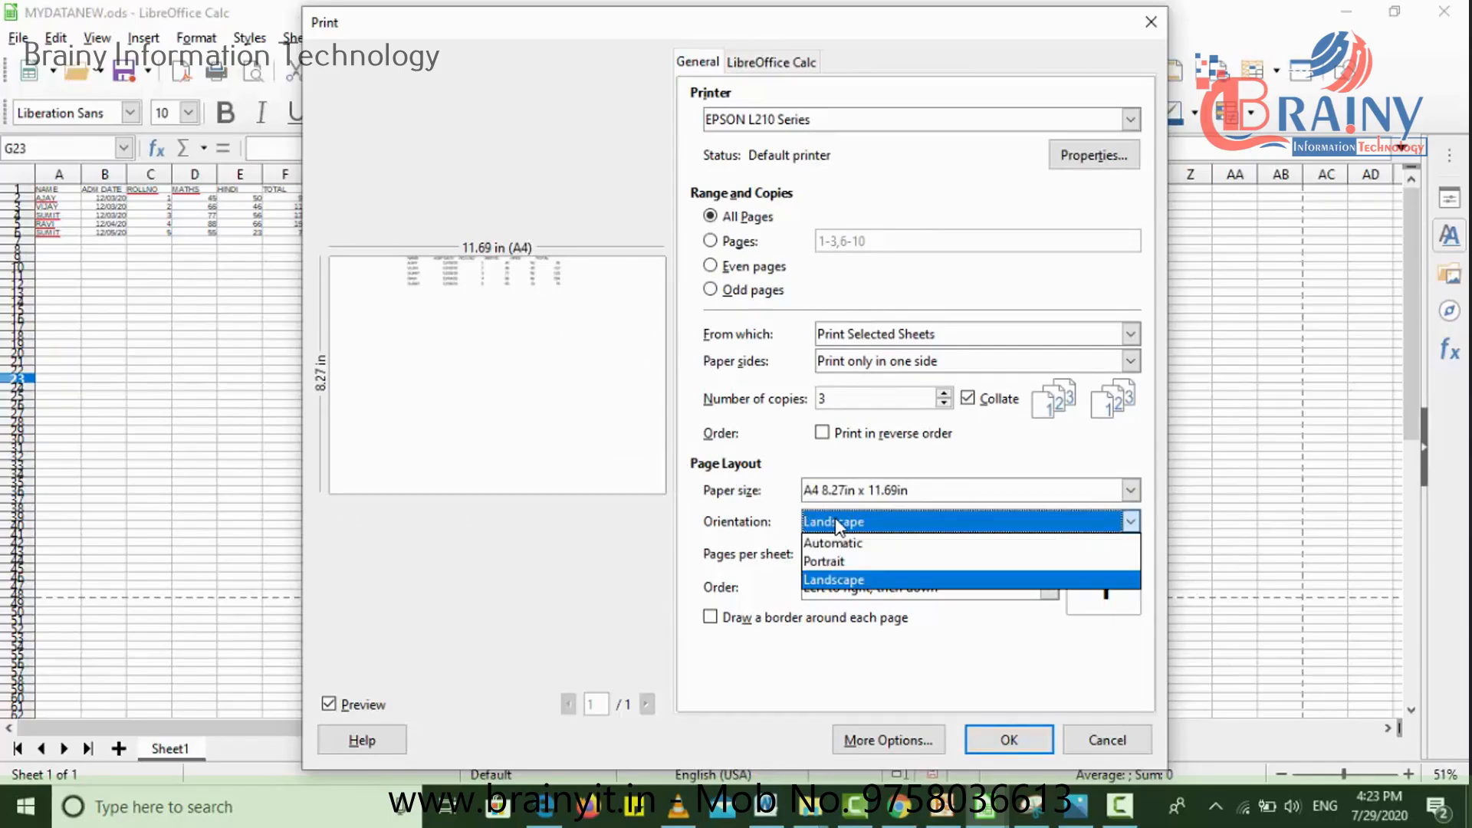
click(825, 560)
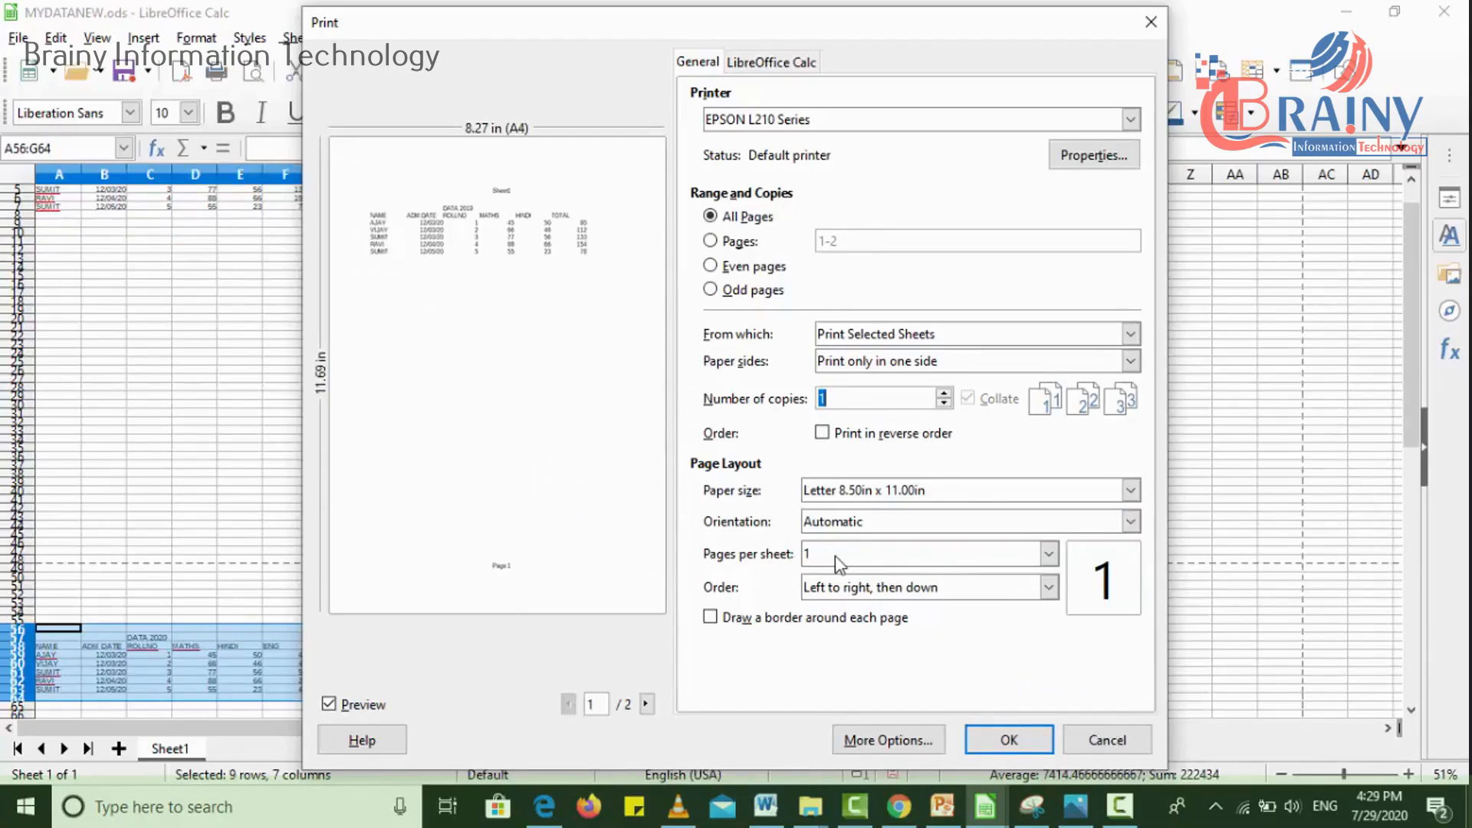
Step: Close the print settings unprinted, clear the cell selection, and examine the DATA 2019 and DATA 2020 tables at 100% zoom
click(1087, 748)
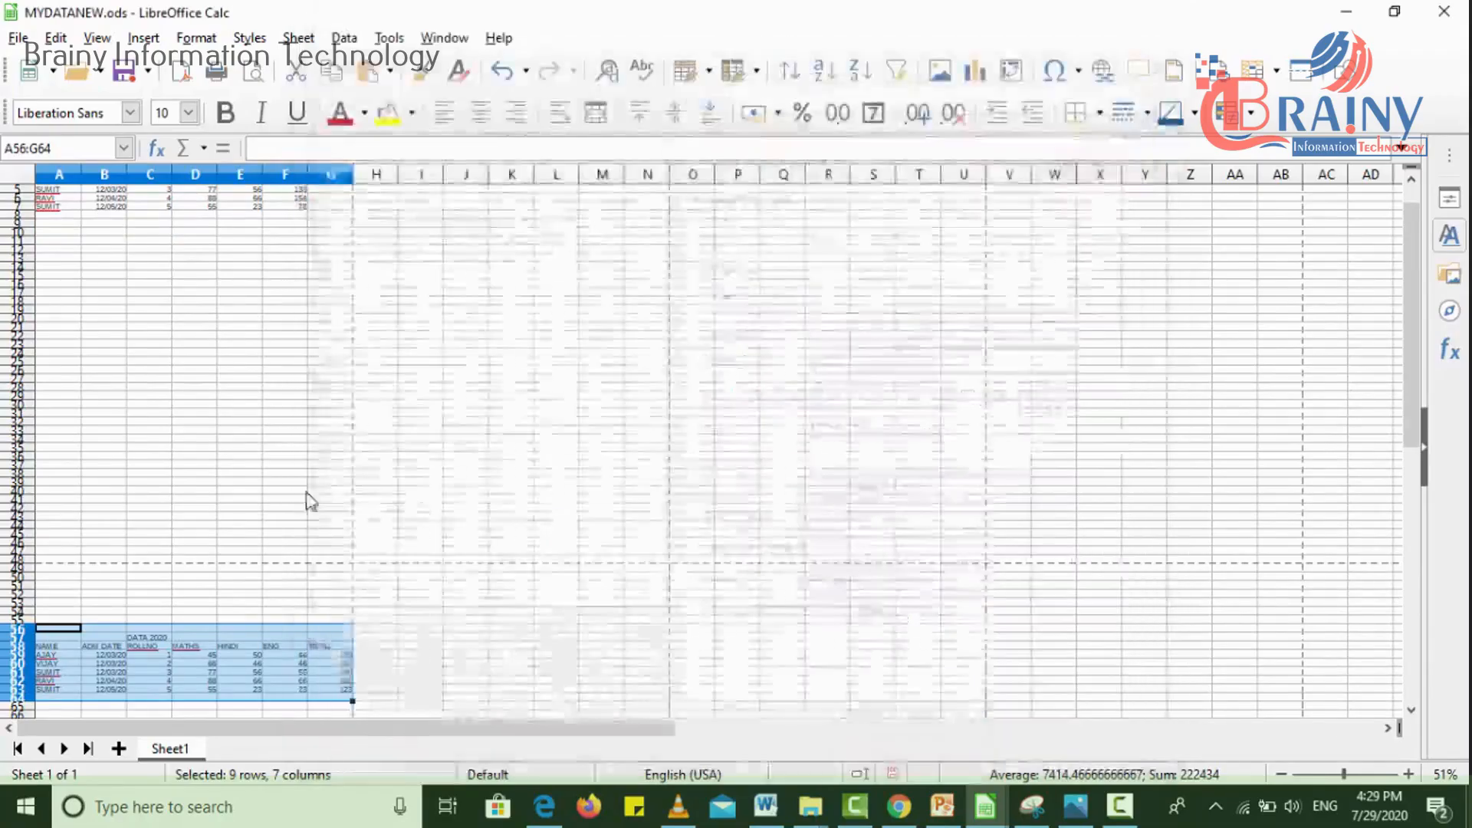
click(305, 492)
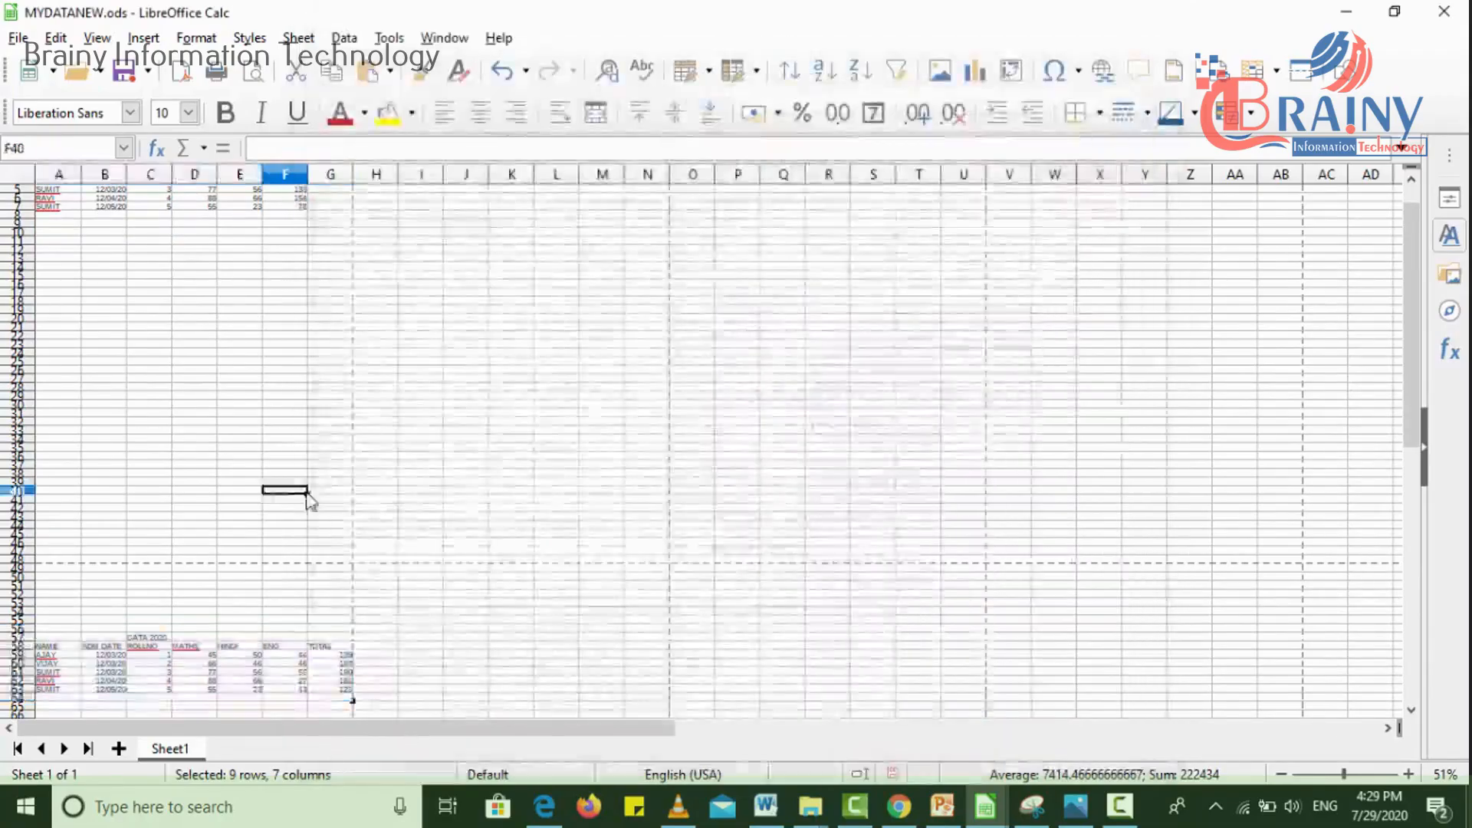
click(1347, 776)
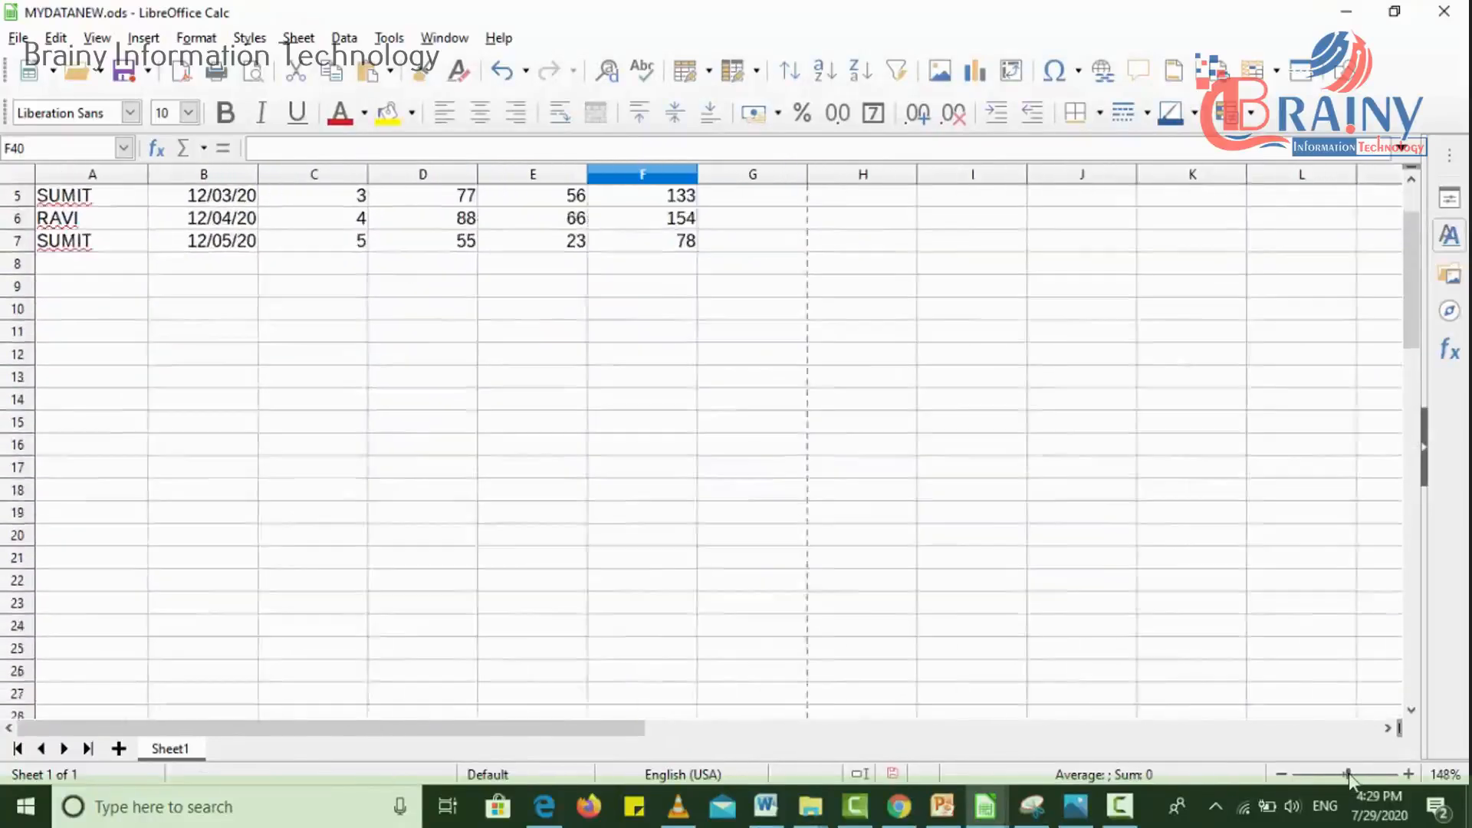
drag(1411, 316, 1406, 268)
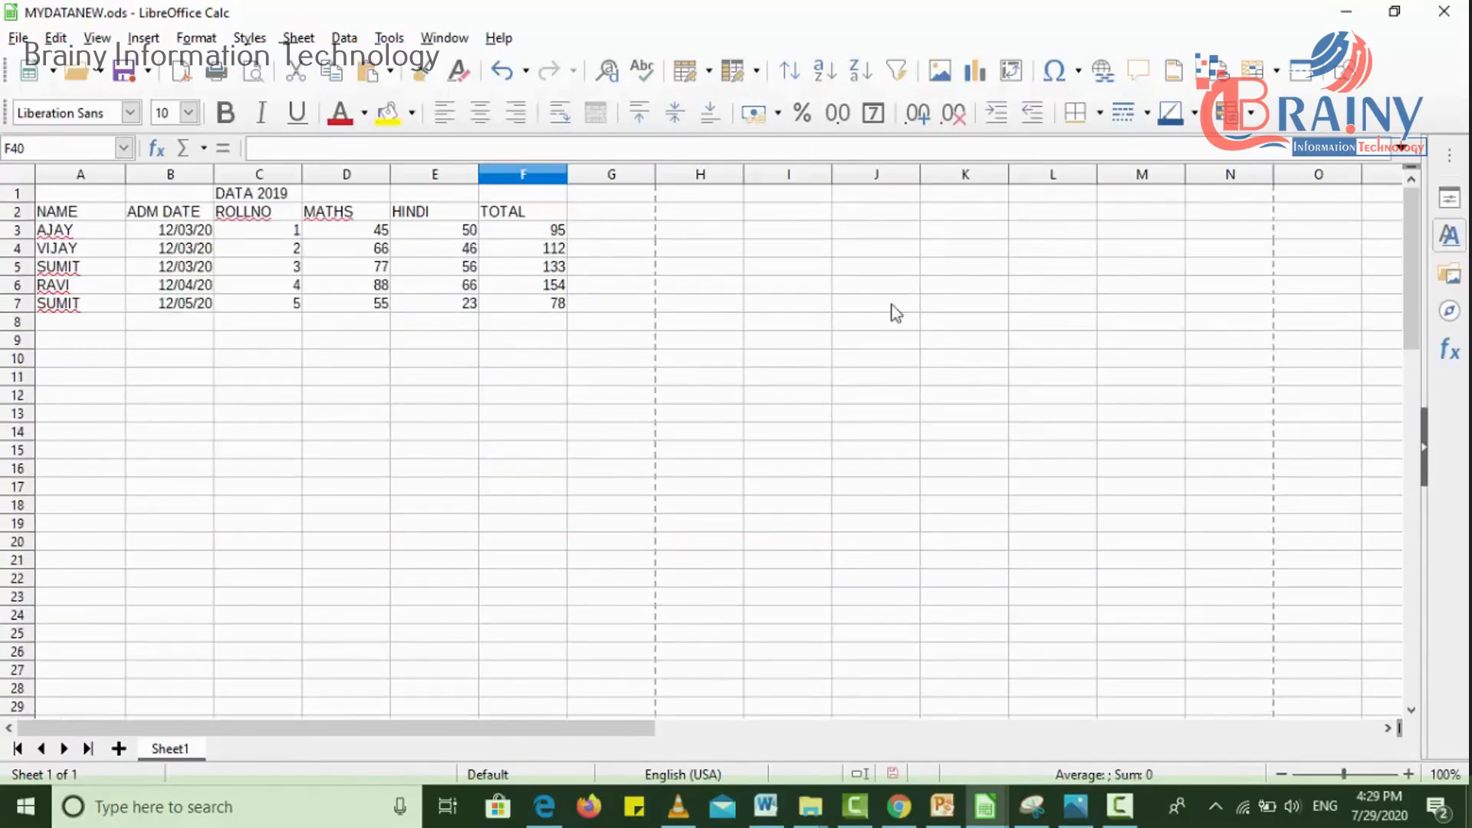
drag(1411, 269, 1402, 492)
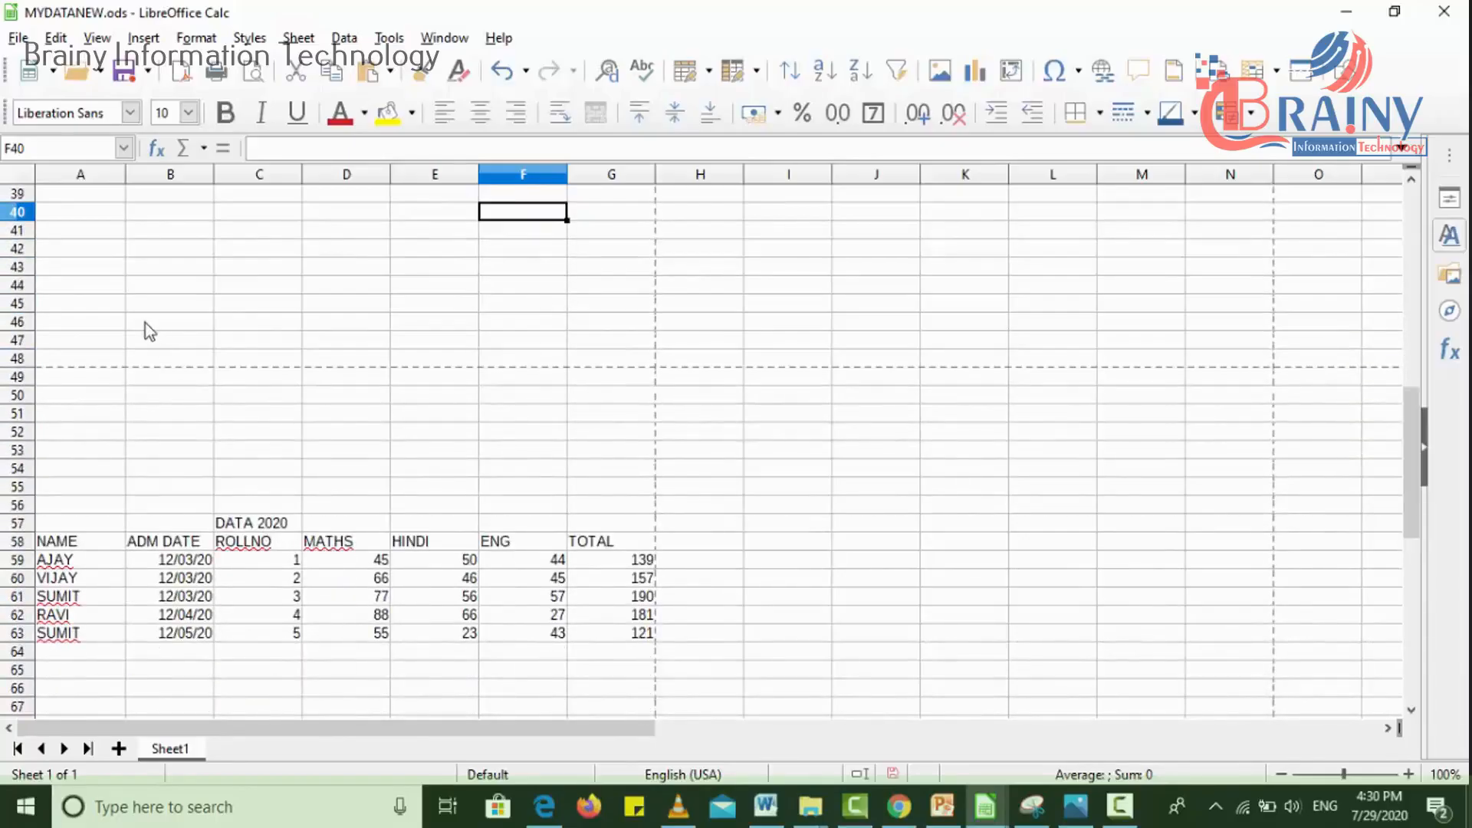
Step: Select the range A1:G48, covering the first print page with the DATA 2019 table
click(73, 376)
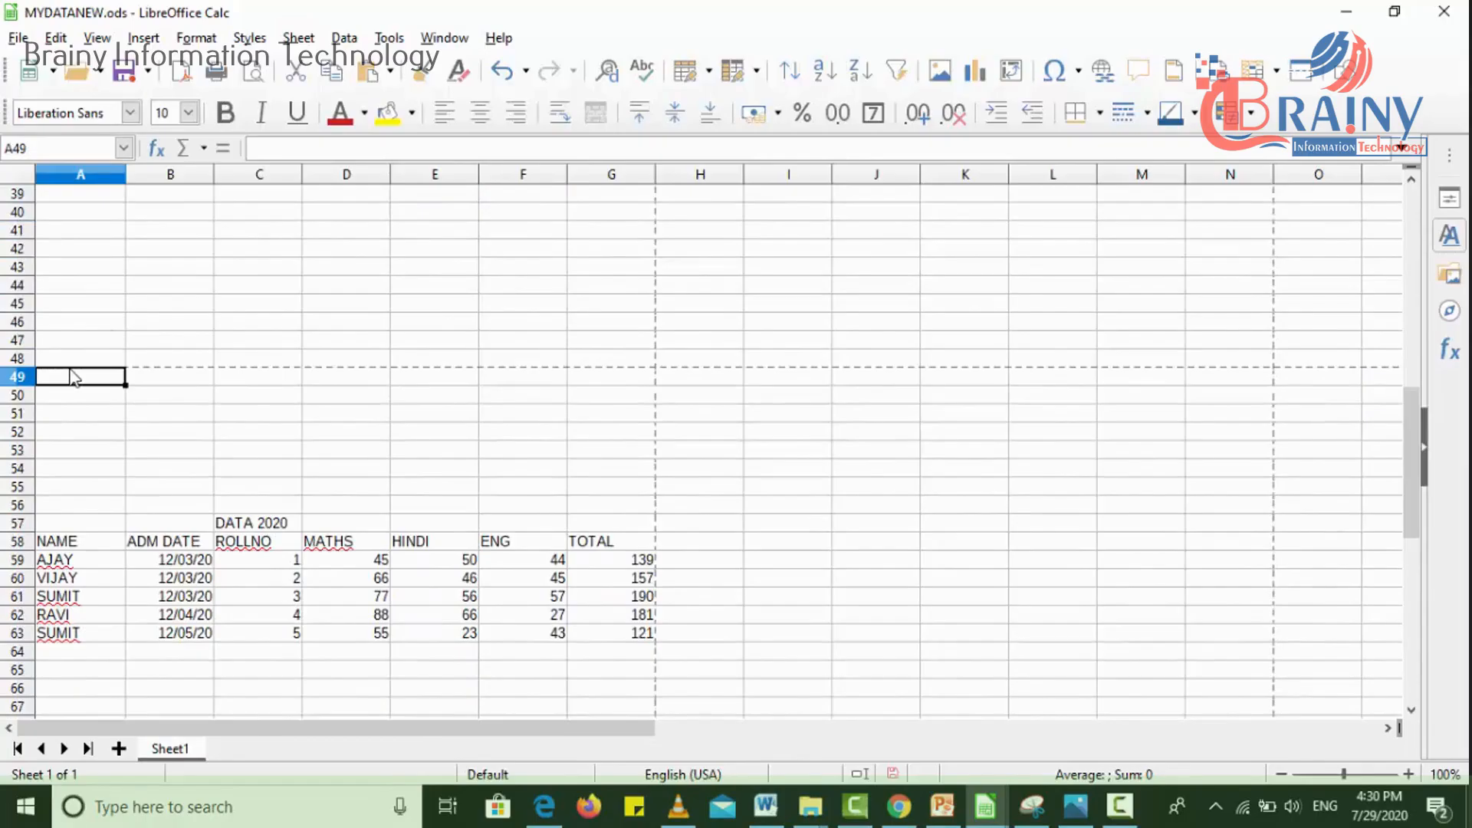
key(Up)
key(shift+Right)
key(shift+Right)
key(shift+Right)
key(shift+Right)
key(shift+Right)
key(shift+Right)
key(shift+Up)
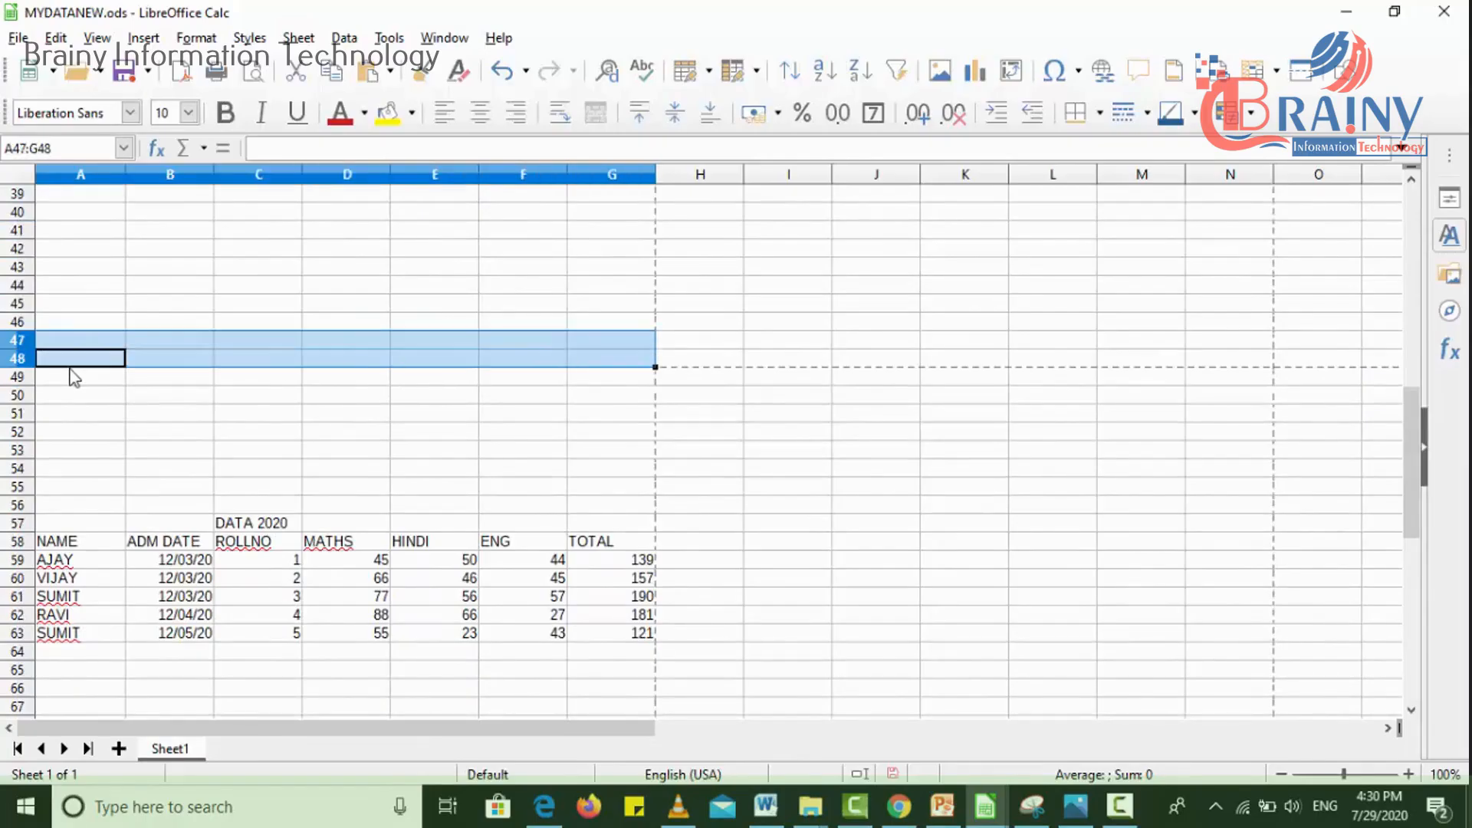
key(shift+Up)
key(shift+Up)
key(shift+Up)
key(shift+Up)
key(shift+Up)
key(shift+Up)
key(shift+Up)
key(shift+Up)
key(shift+Up)
key(shift+Up)
key(shift+Up)
key(shift+Up)
key(shift+Up)
key(shift+Up)
key(shift+Up)
key(shift+Up)
key(shift+Up)
key(shift+Up)
key(shift+Up)
key(shift+Up)
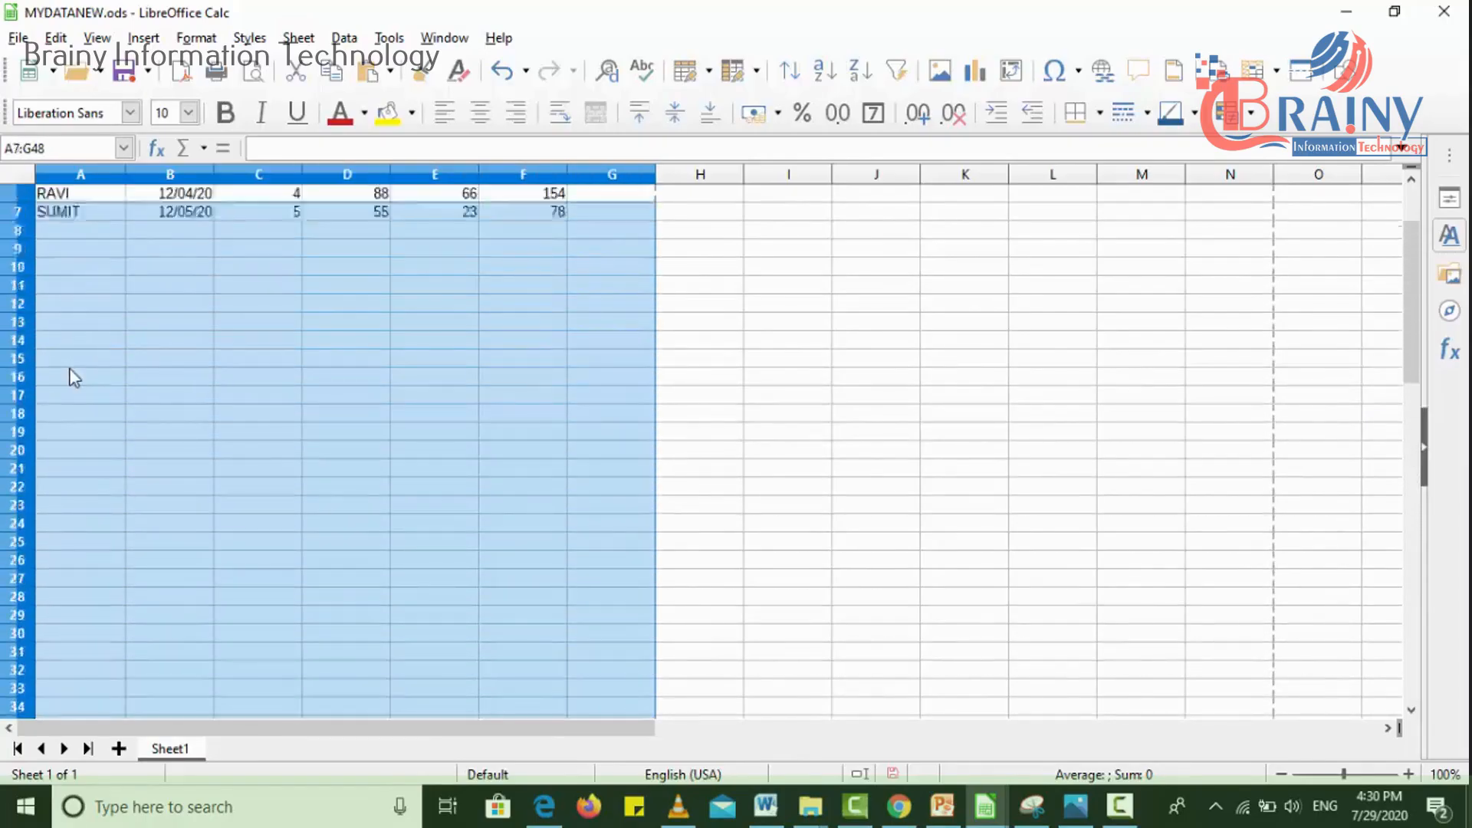
key(shift+Up)
key(shift+Up)
key(shift+Up)
key(shift+Up)
key(shift+Up)
key(shift+Up)
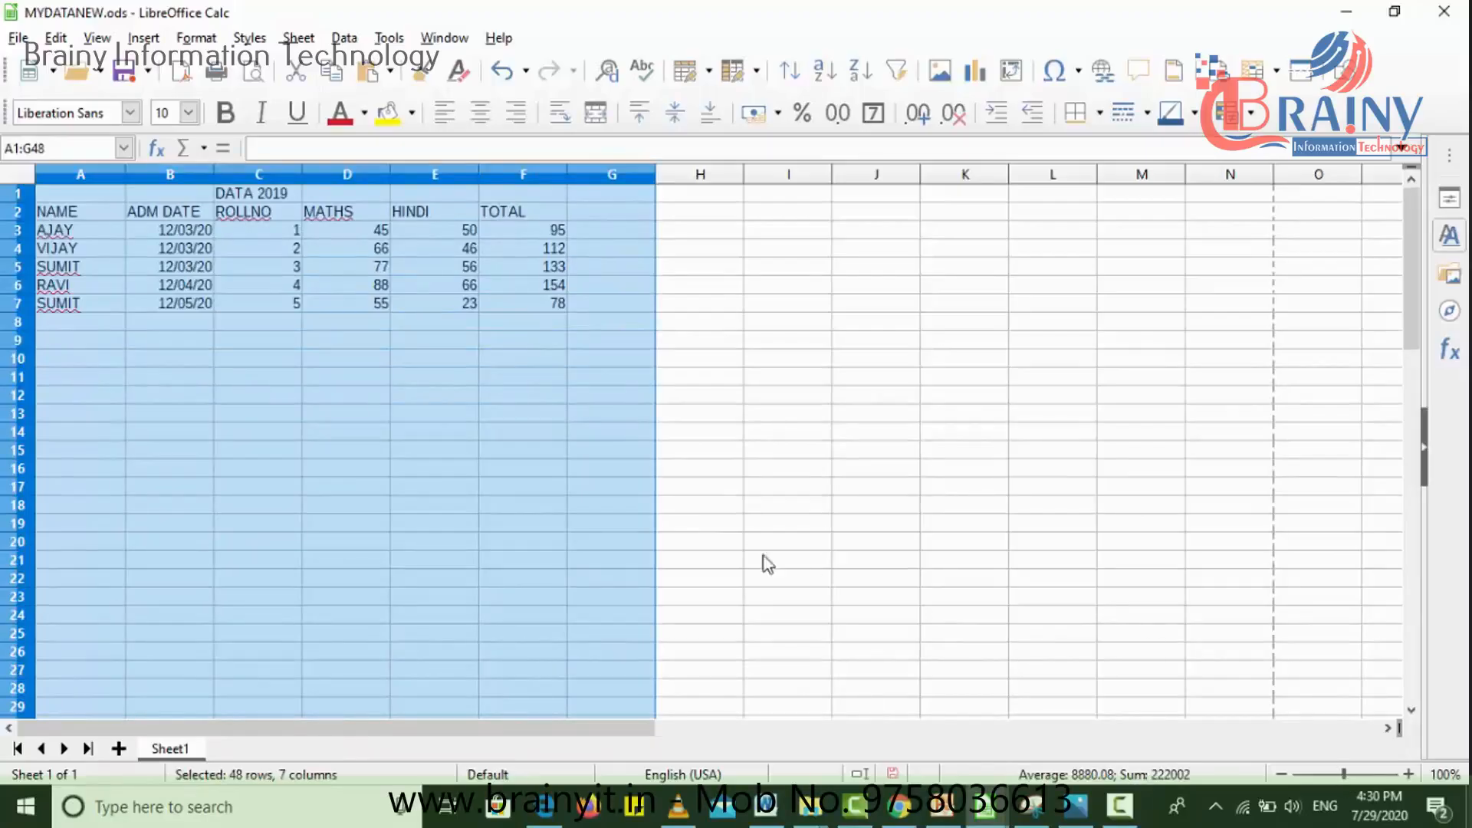
Step: Zoom out to 51%, mark the second print page's cells around the DATA 2020 table, and clear the selection
drag(1339, 782, 1316, 783)
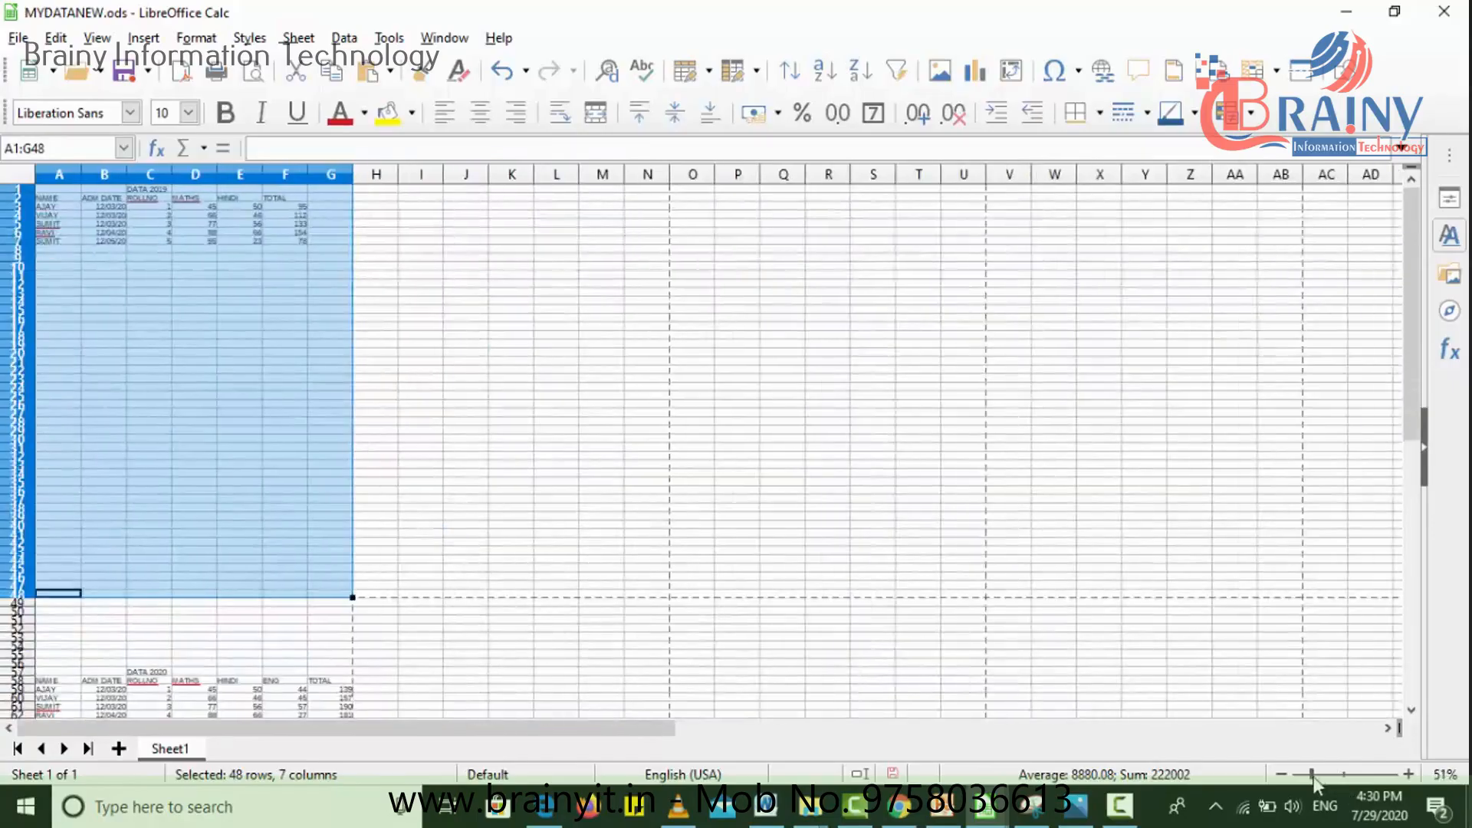
drag(1413, 426, 1413, 499)
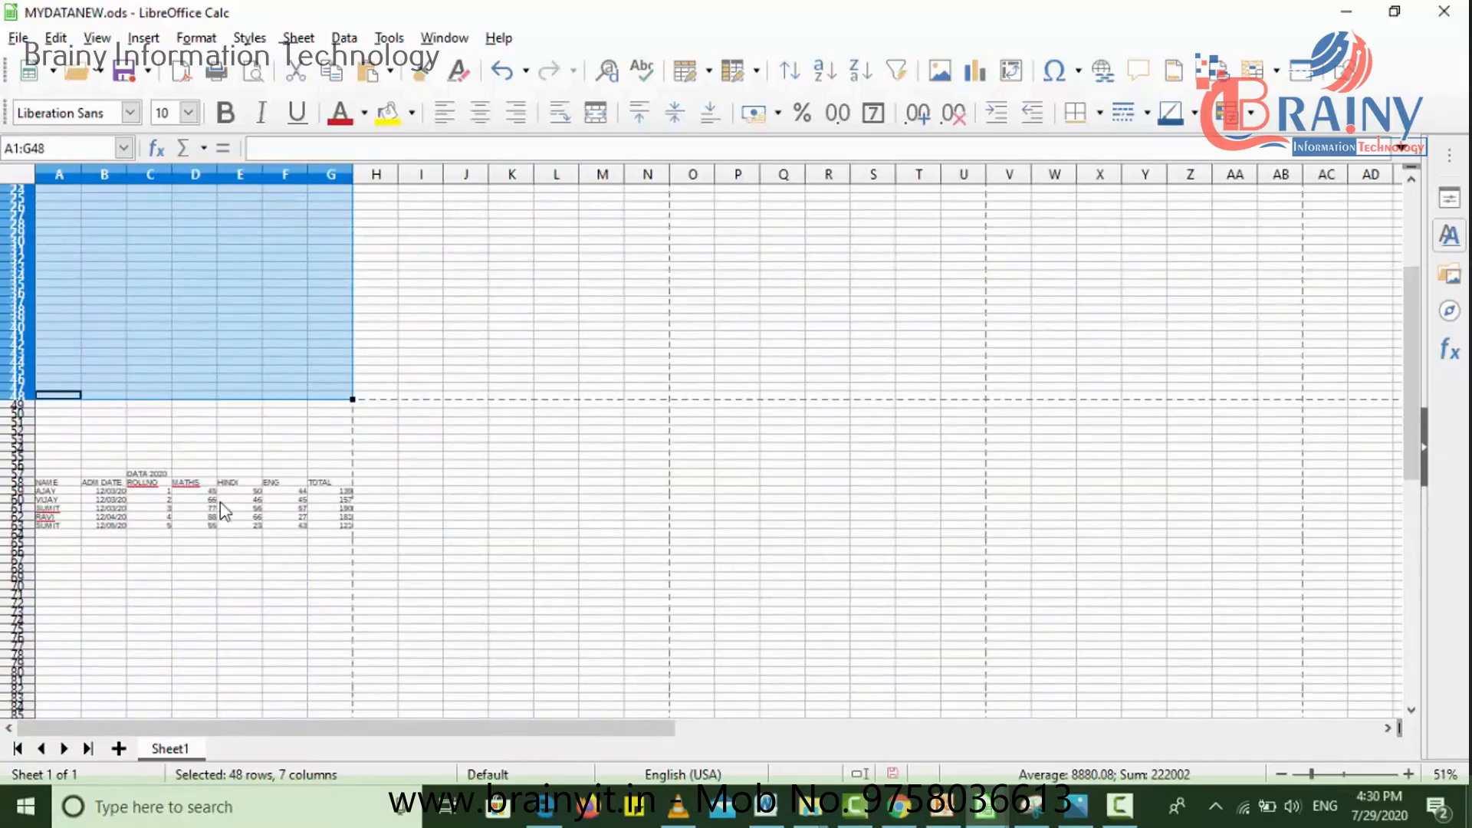
drag(67, 408, 338, 692)
click(276, 546)
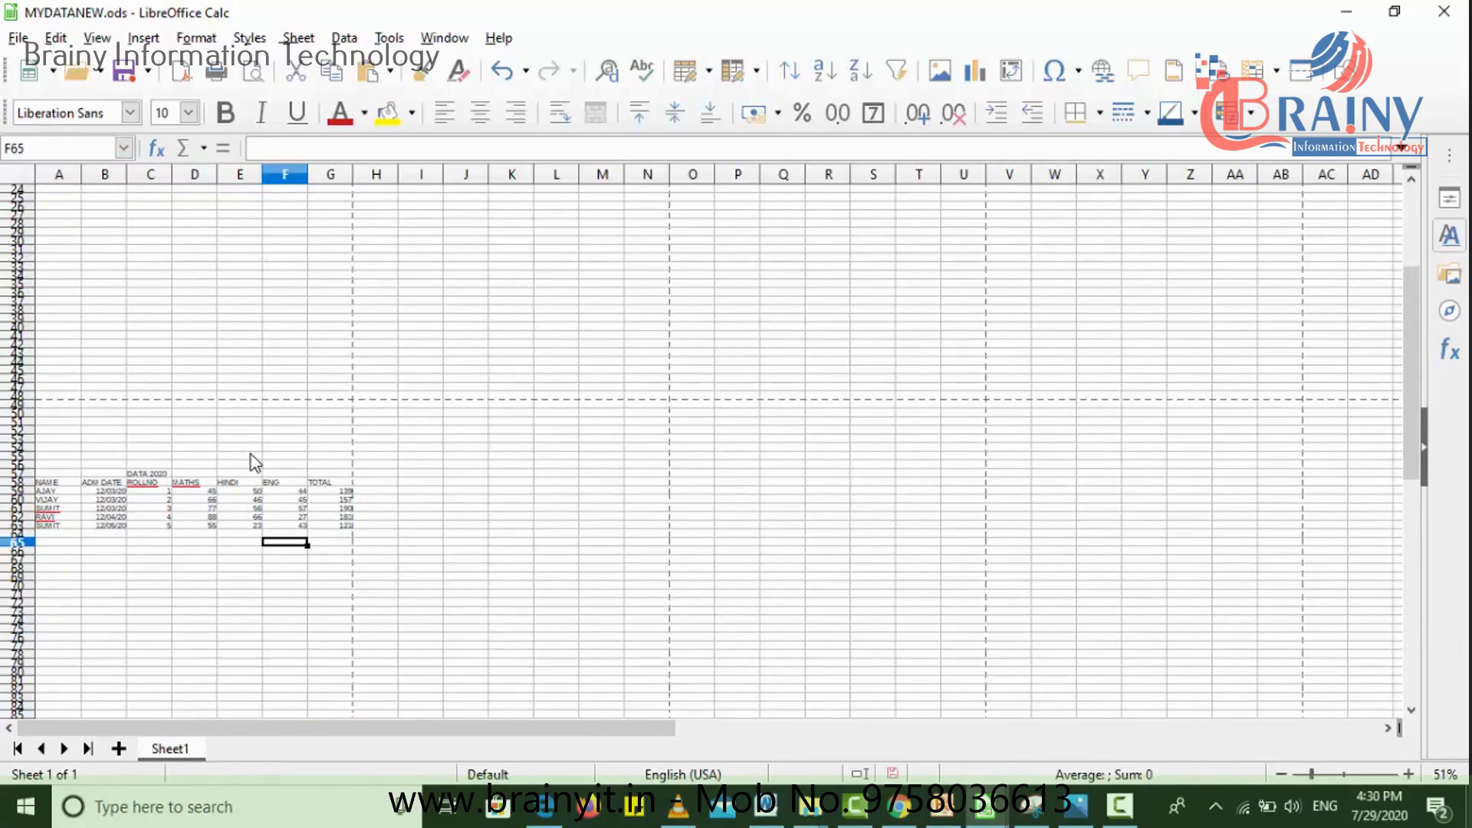
Step: Open the print settings for the sheet and compare pages 1 and 2 in the print preview
click(16, 39)
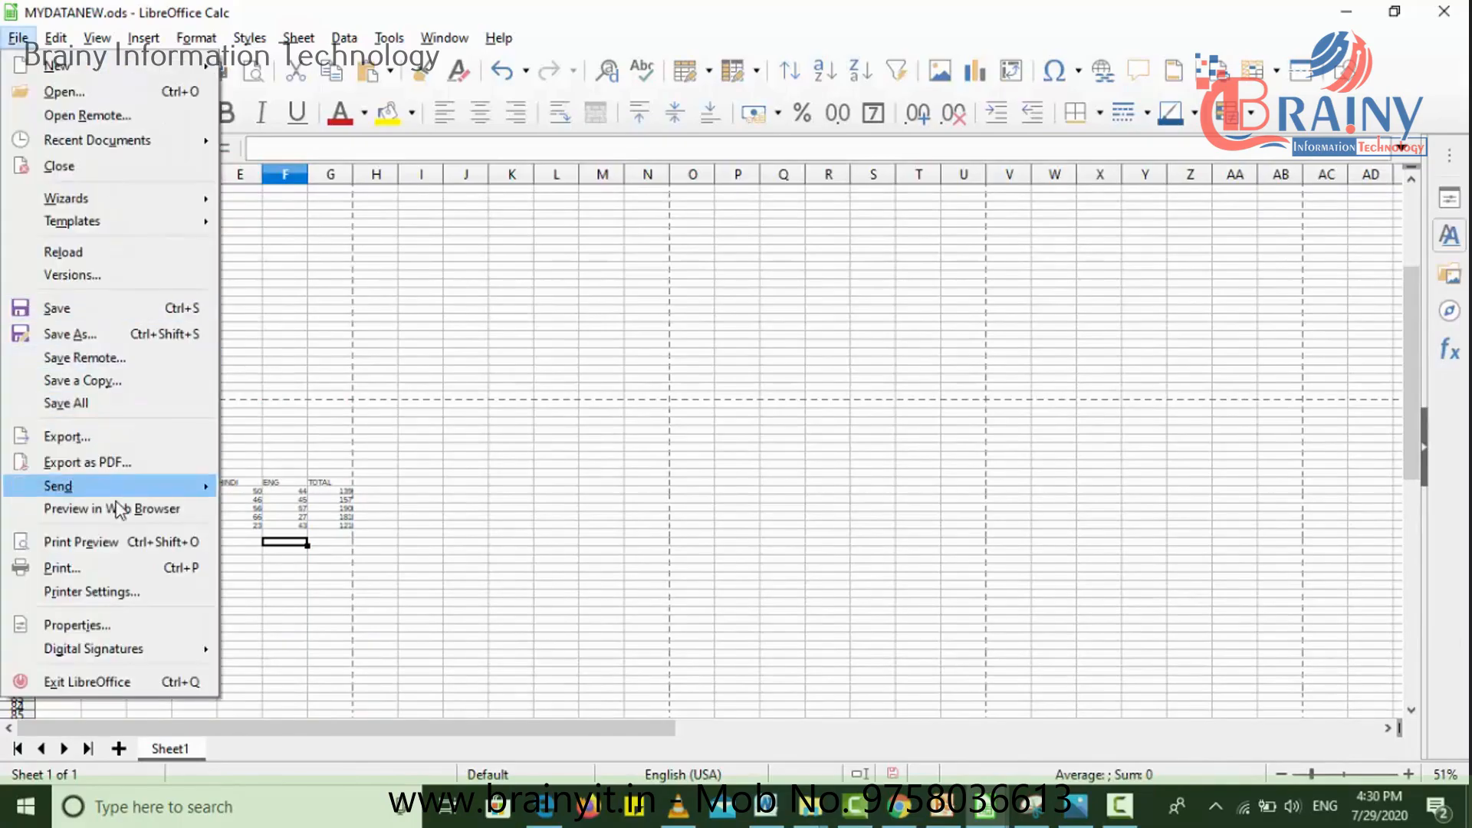
click(108, 573)
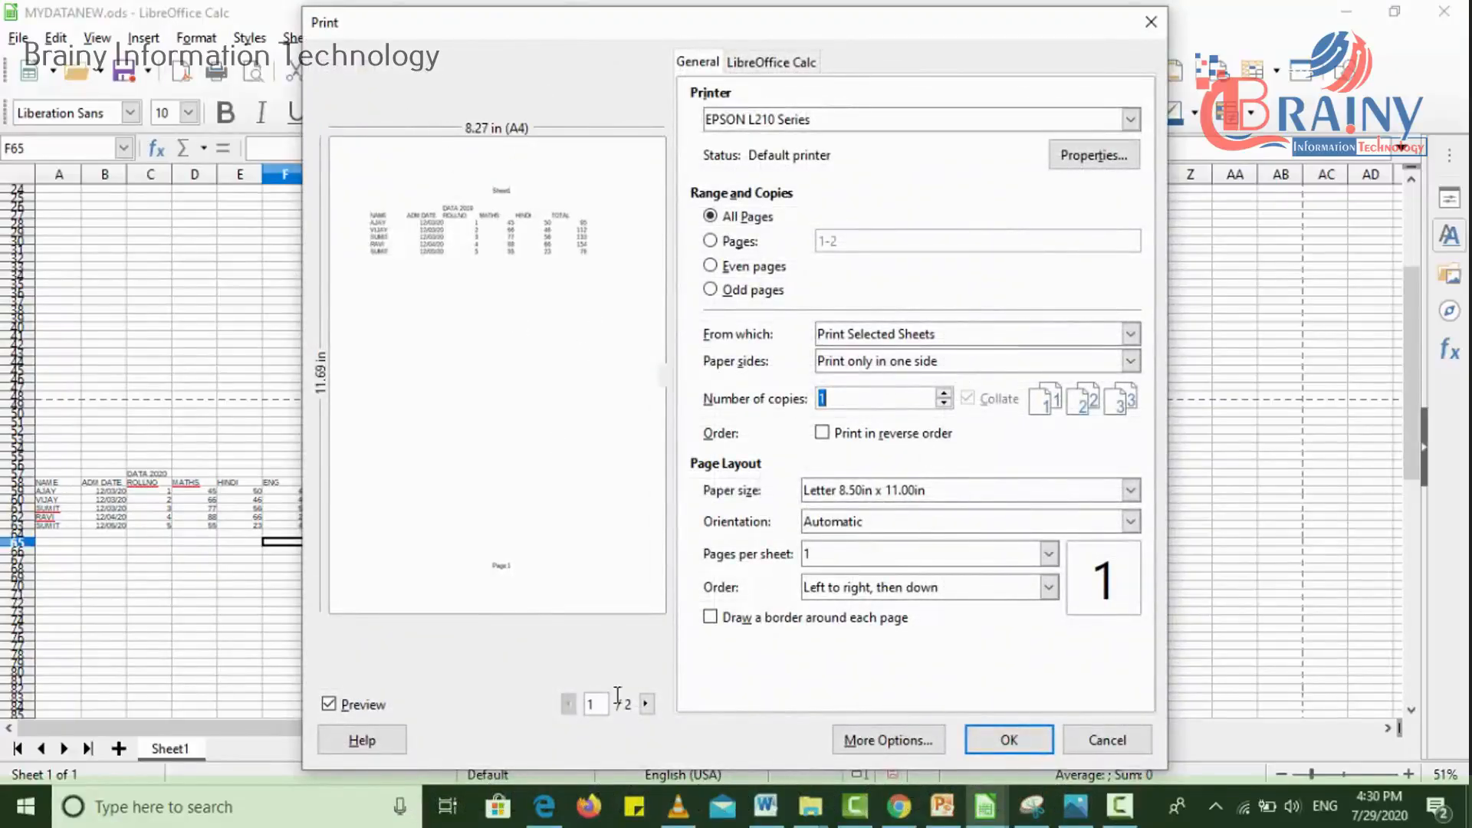
click(646, 703)
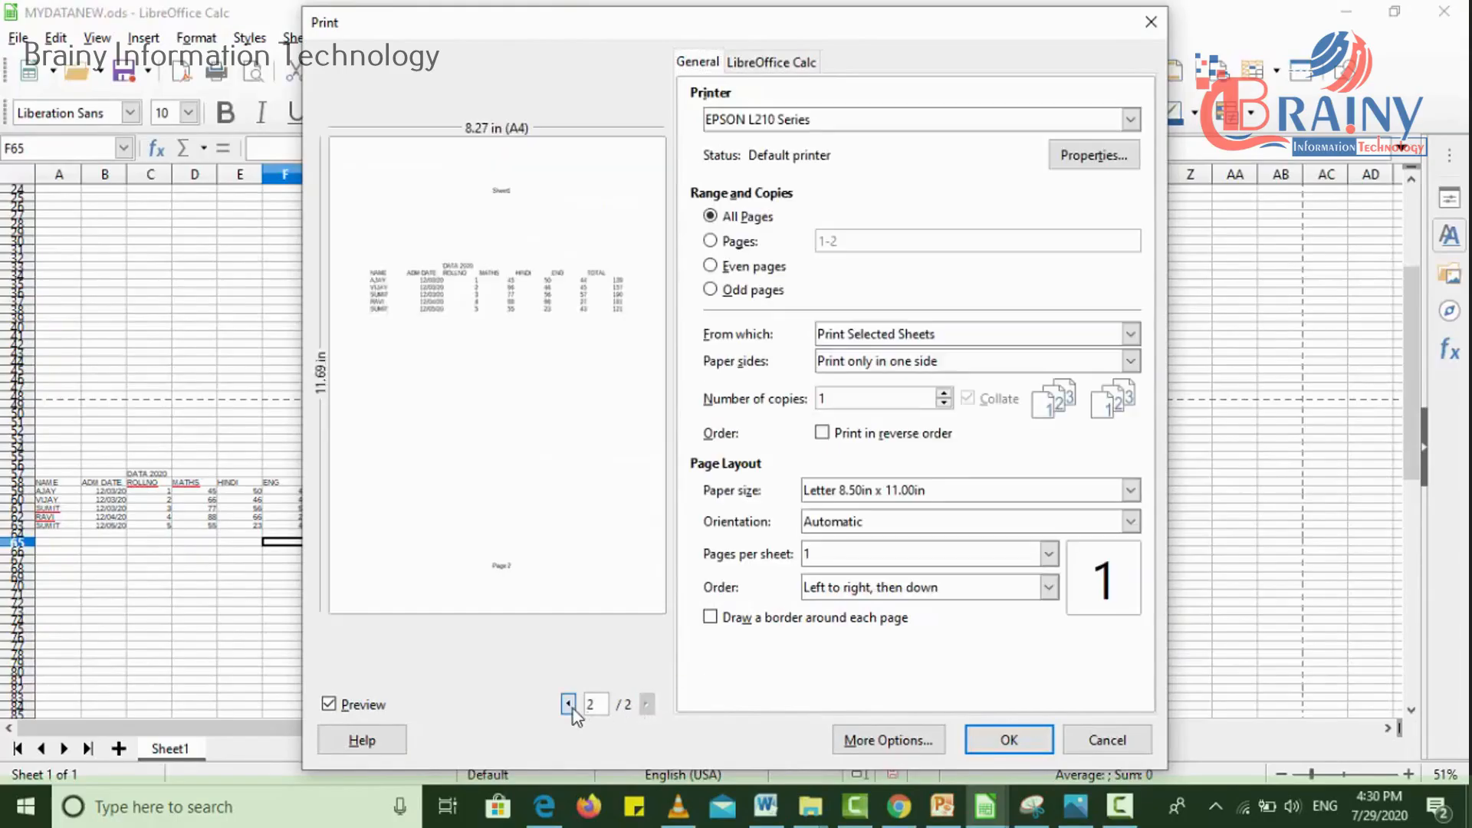
click(569, 704)
click(645, 703)
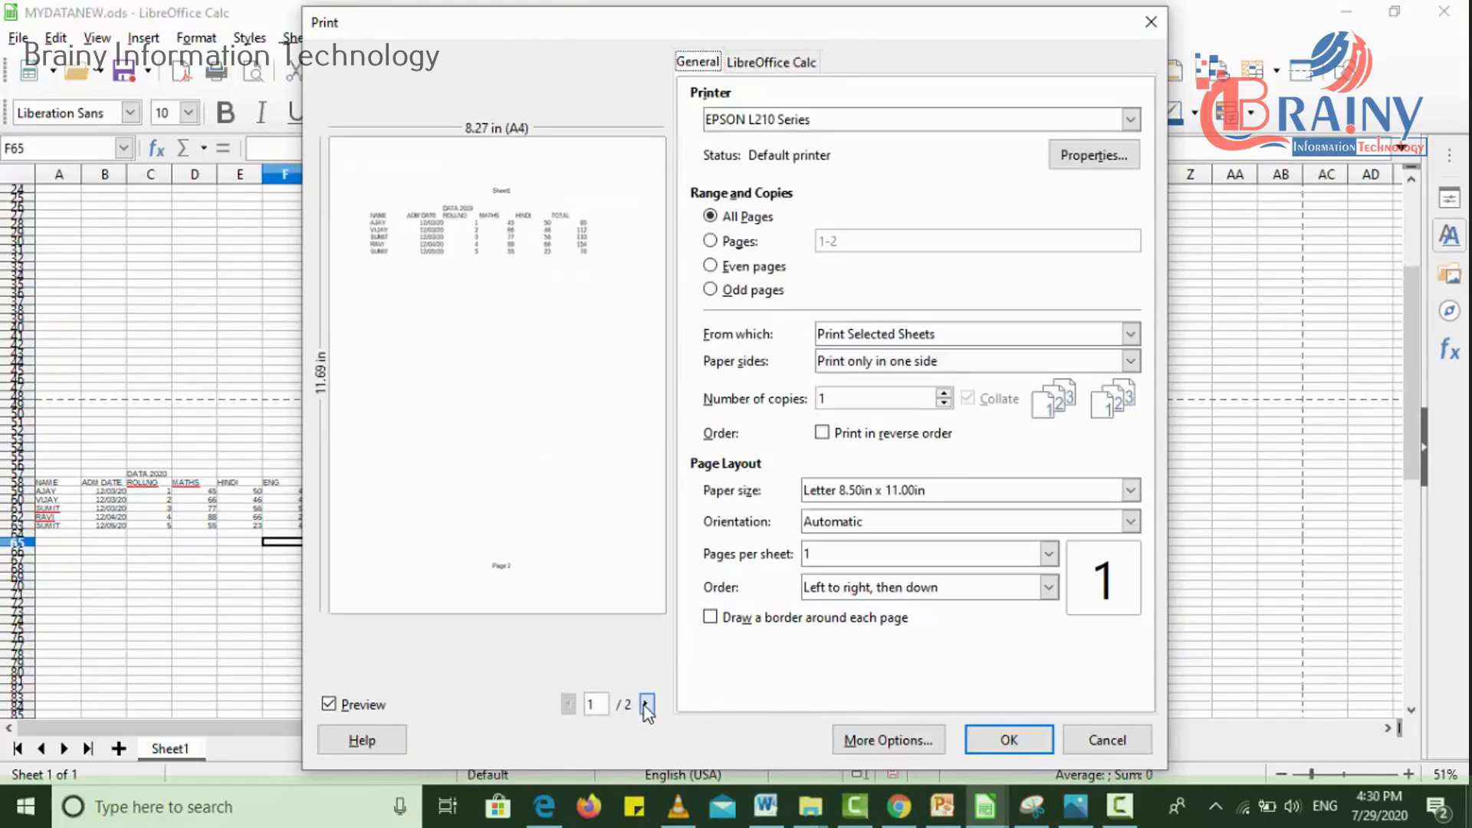
click(568, 704)
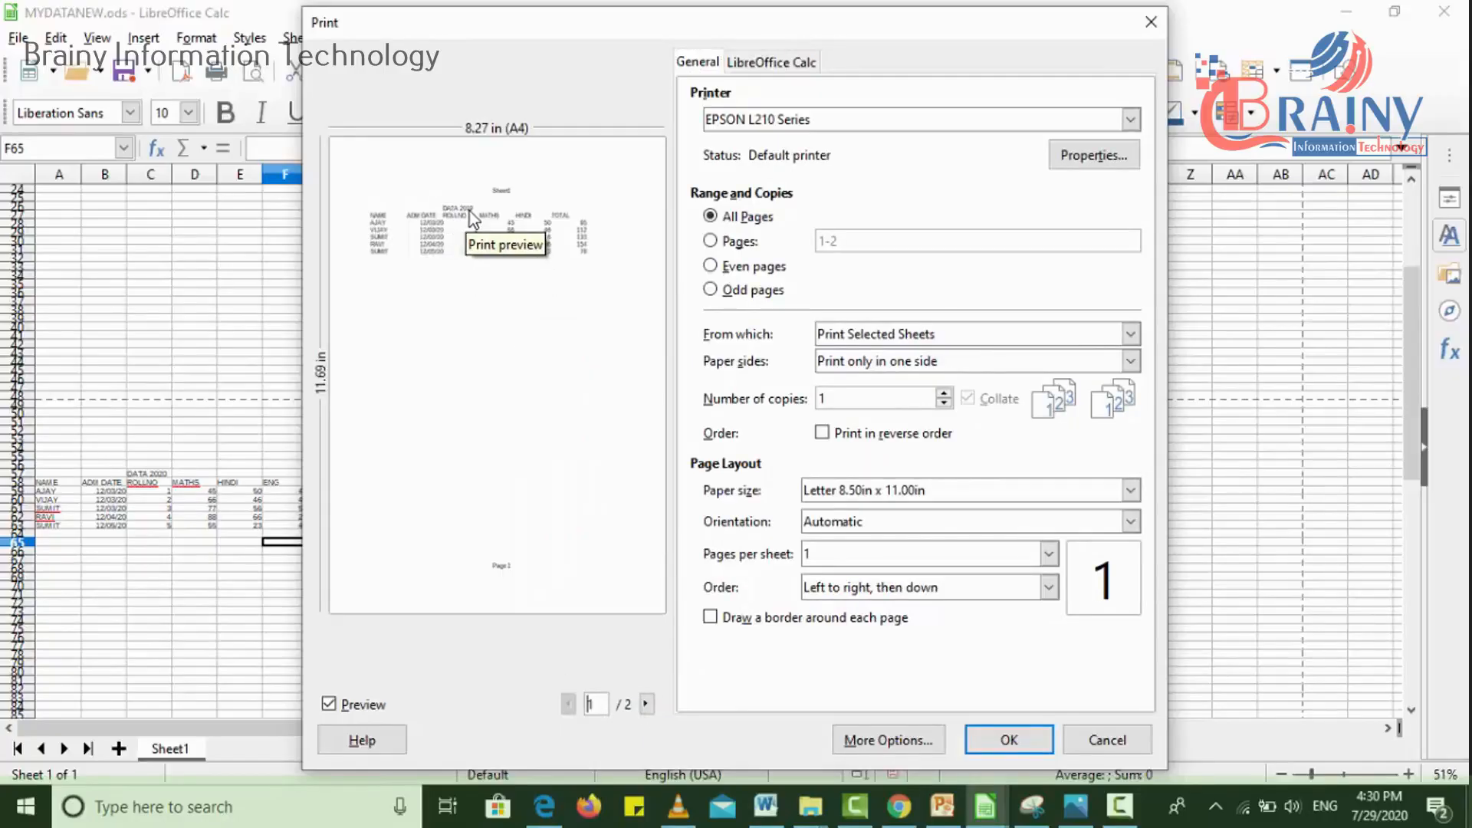
click(646, 704)
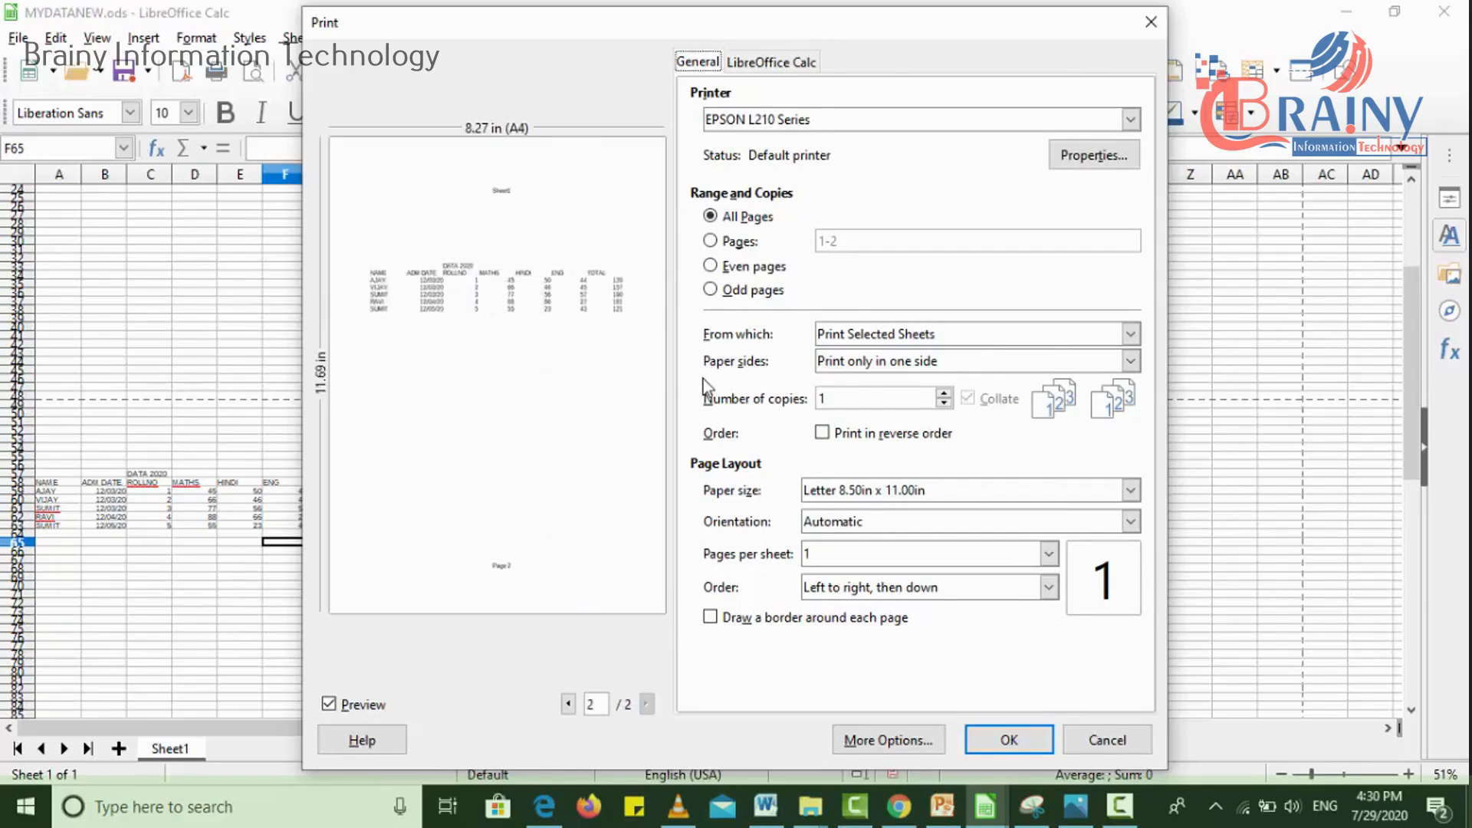
click(568, 704)
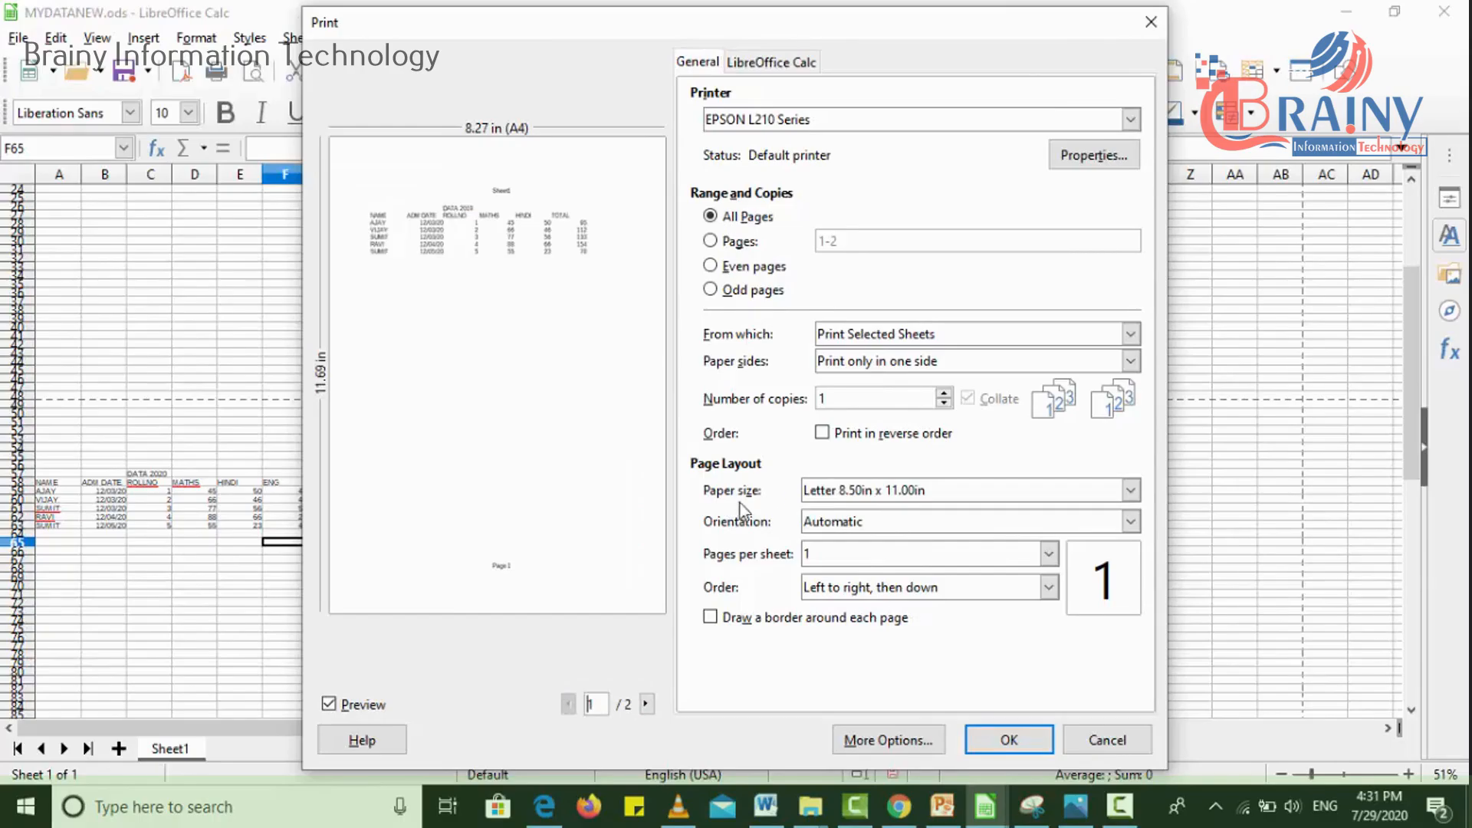
Step: Try 2 and 4 pages per sheet in the page layout, keeping 4 selected
click(895, 552)
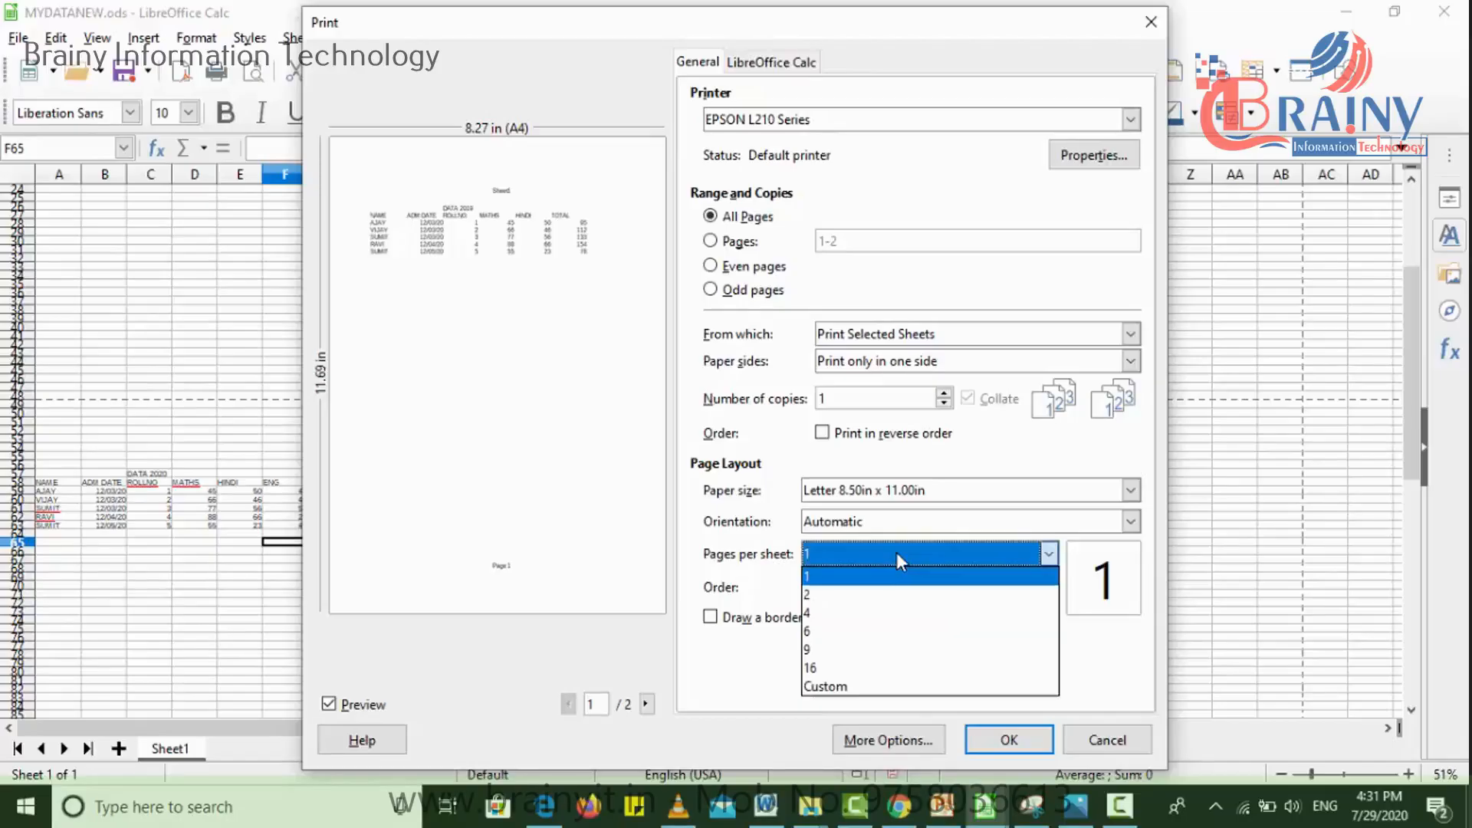
click(849, 593)
key(Down)
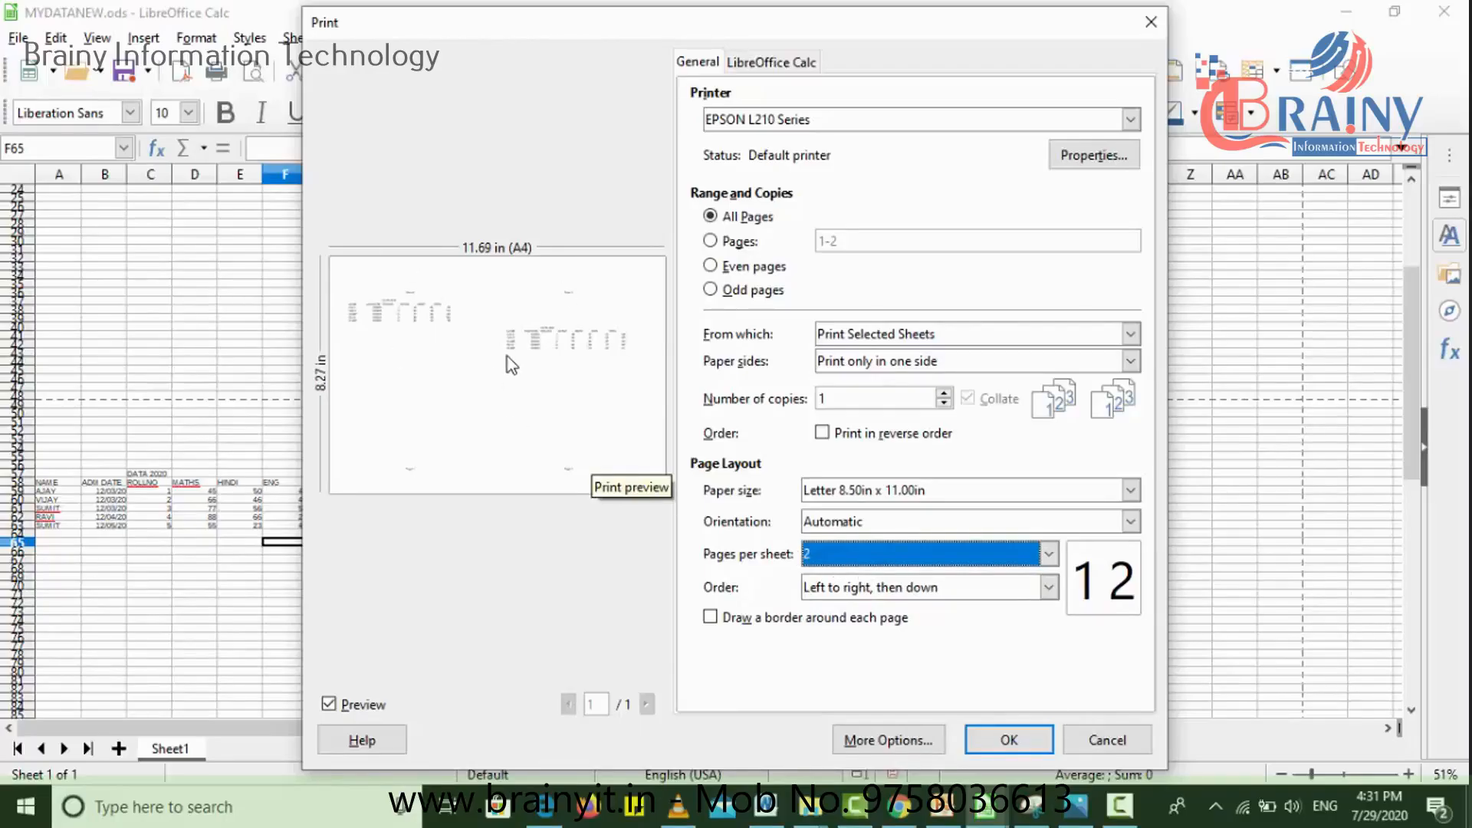
click(833, 546)
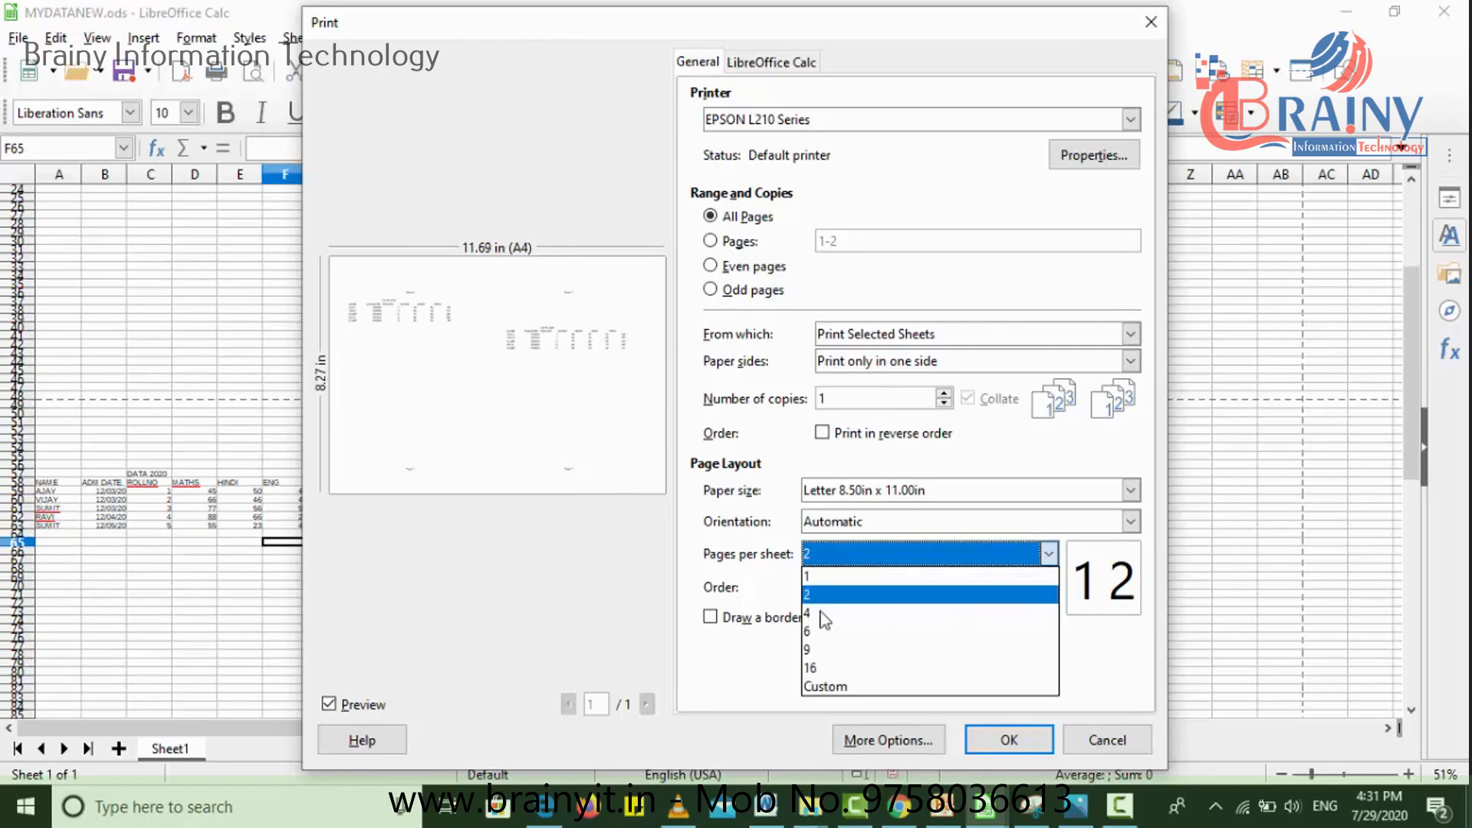
click(823, 615)
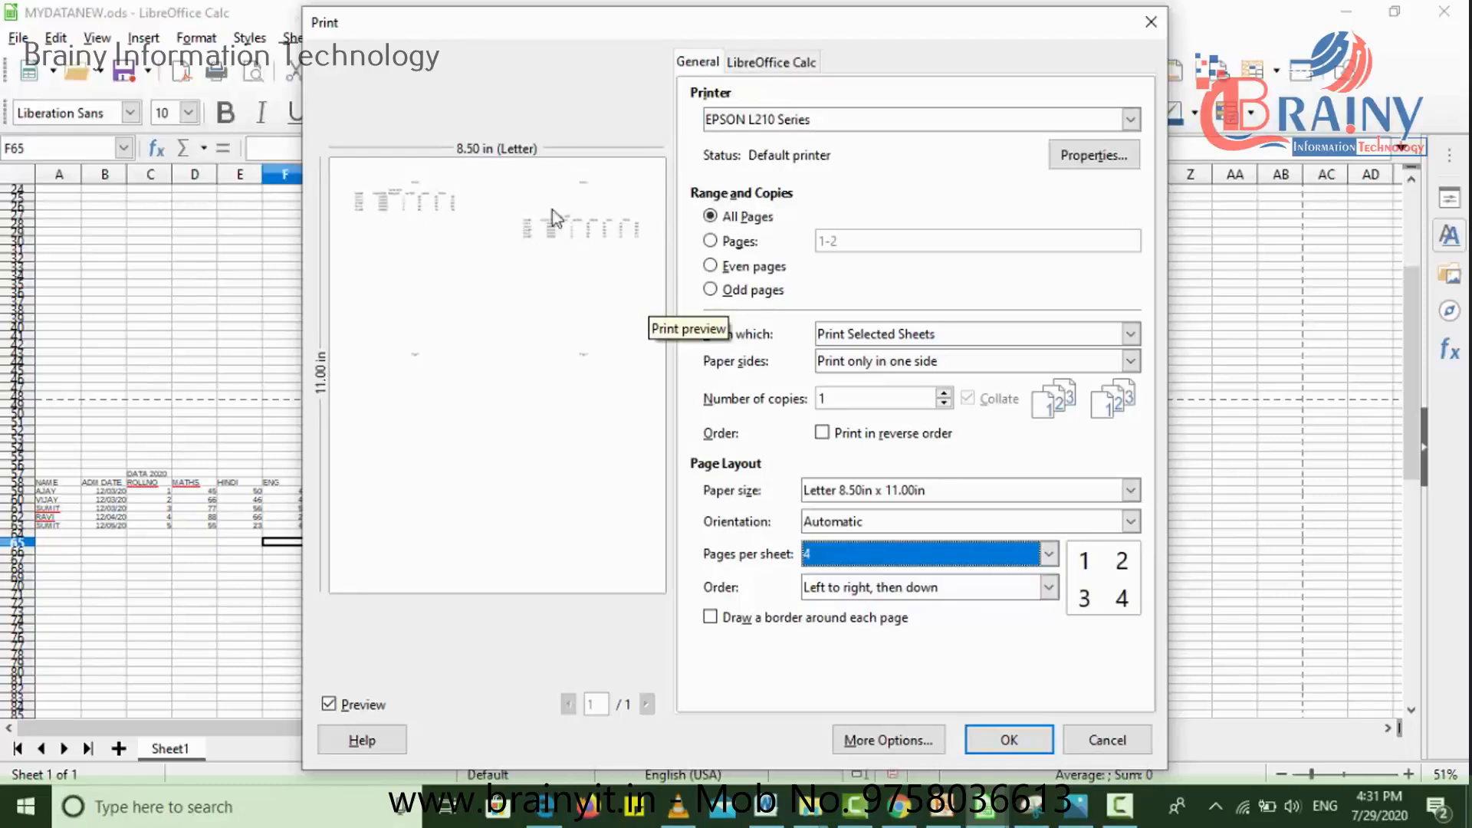
click(883, 562)
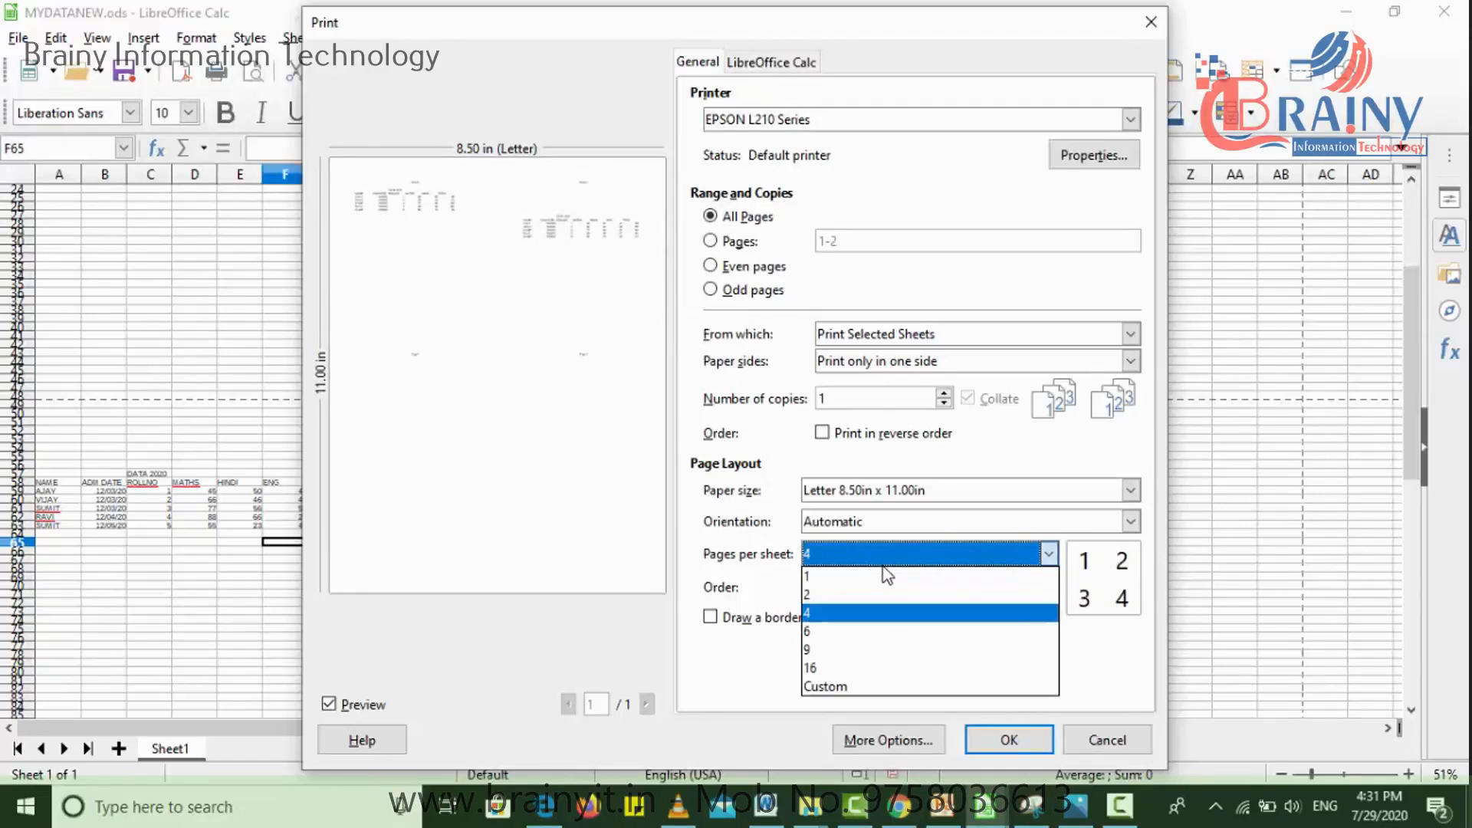
click(1102, 688)
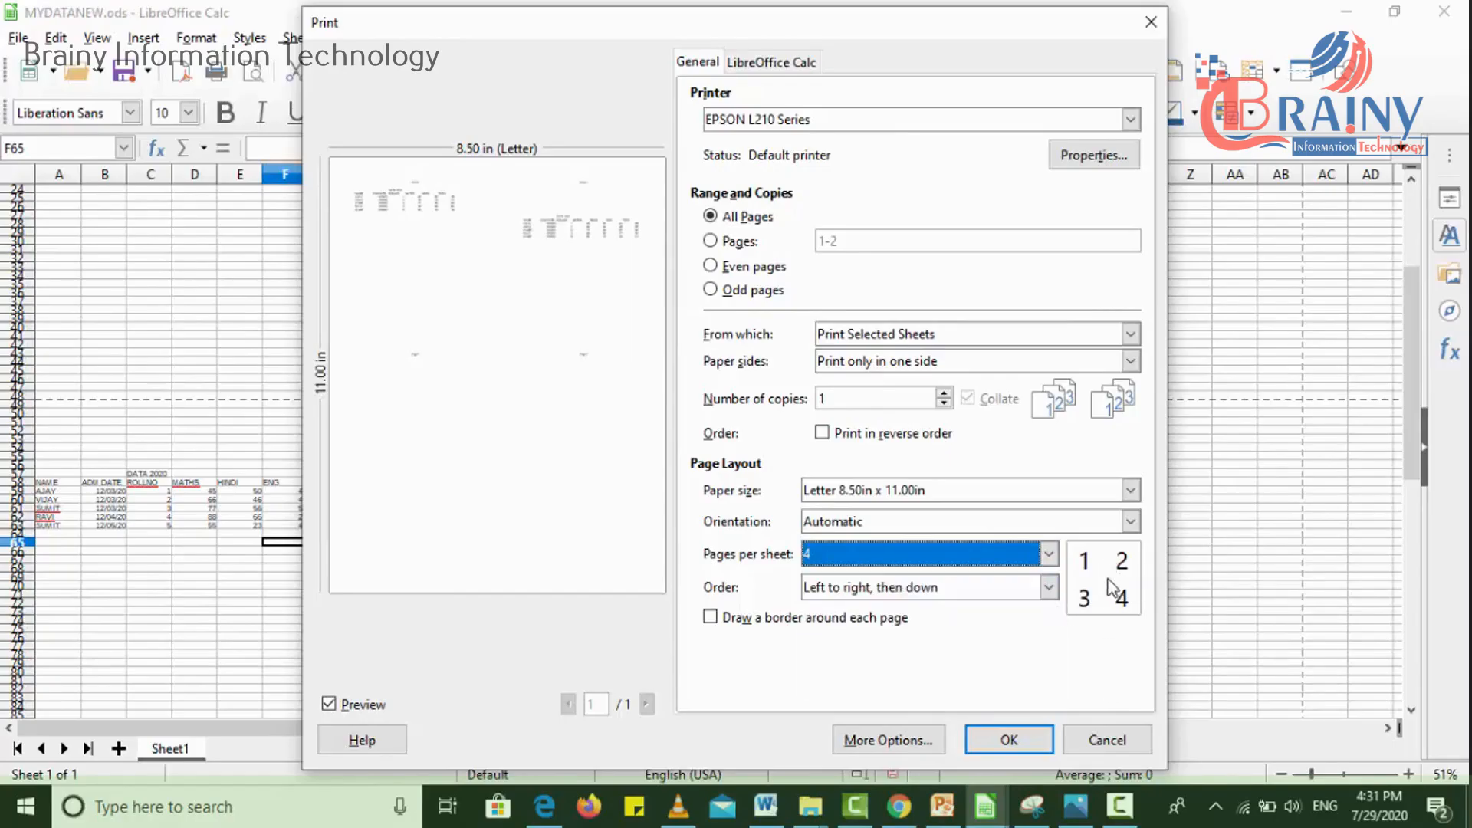
Step: Switch the pages per sheet back to 2 and return the setting to 1
click(884, 565)
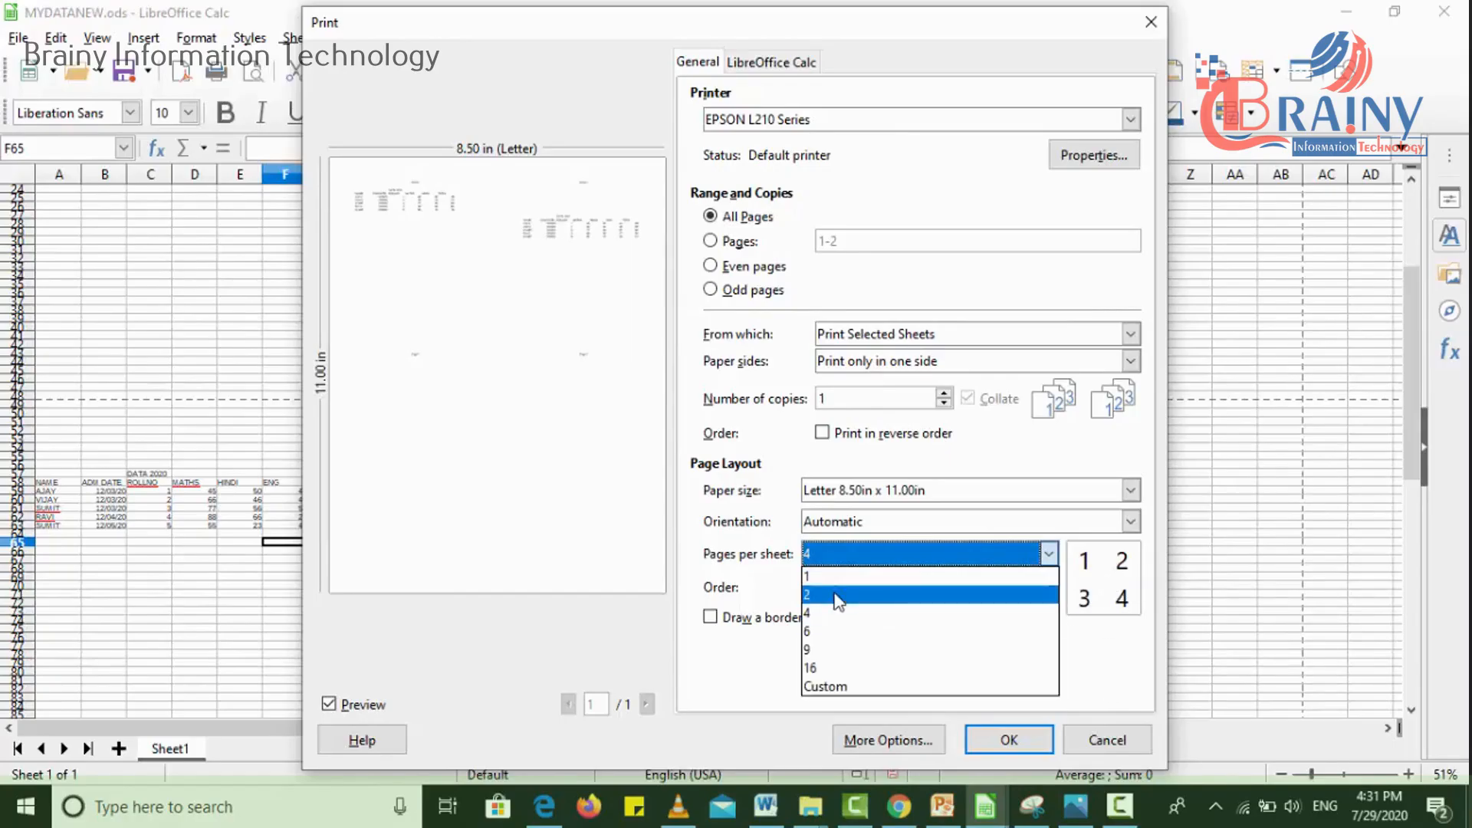
click(841, 602)
key(Up)
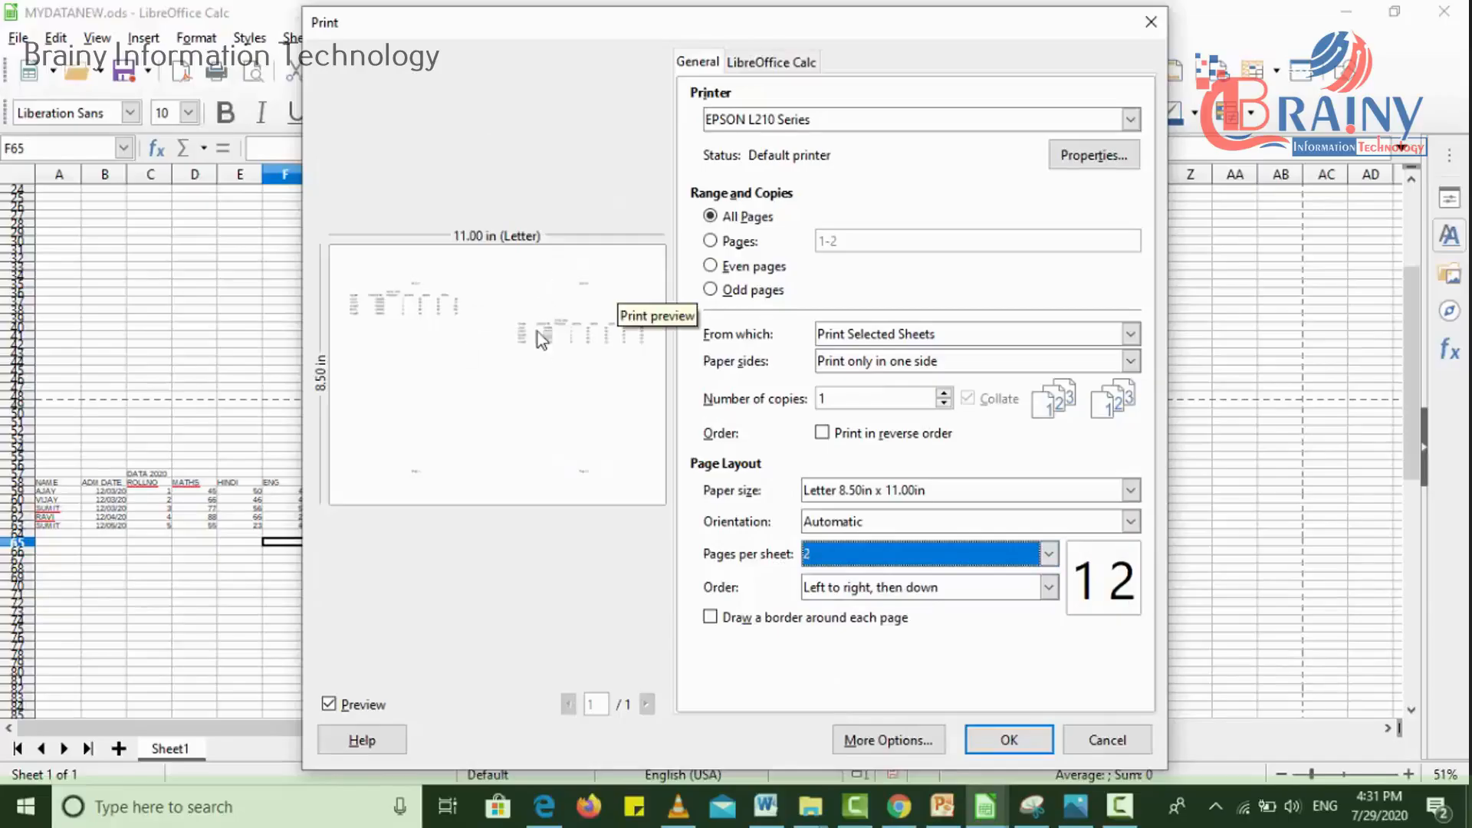
click(839, 562)
click(826, 573)
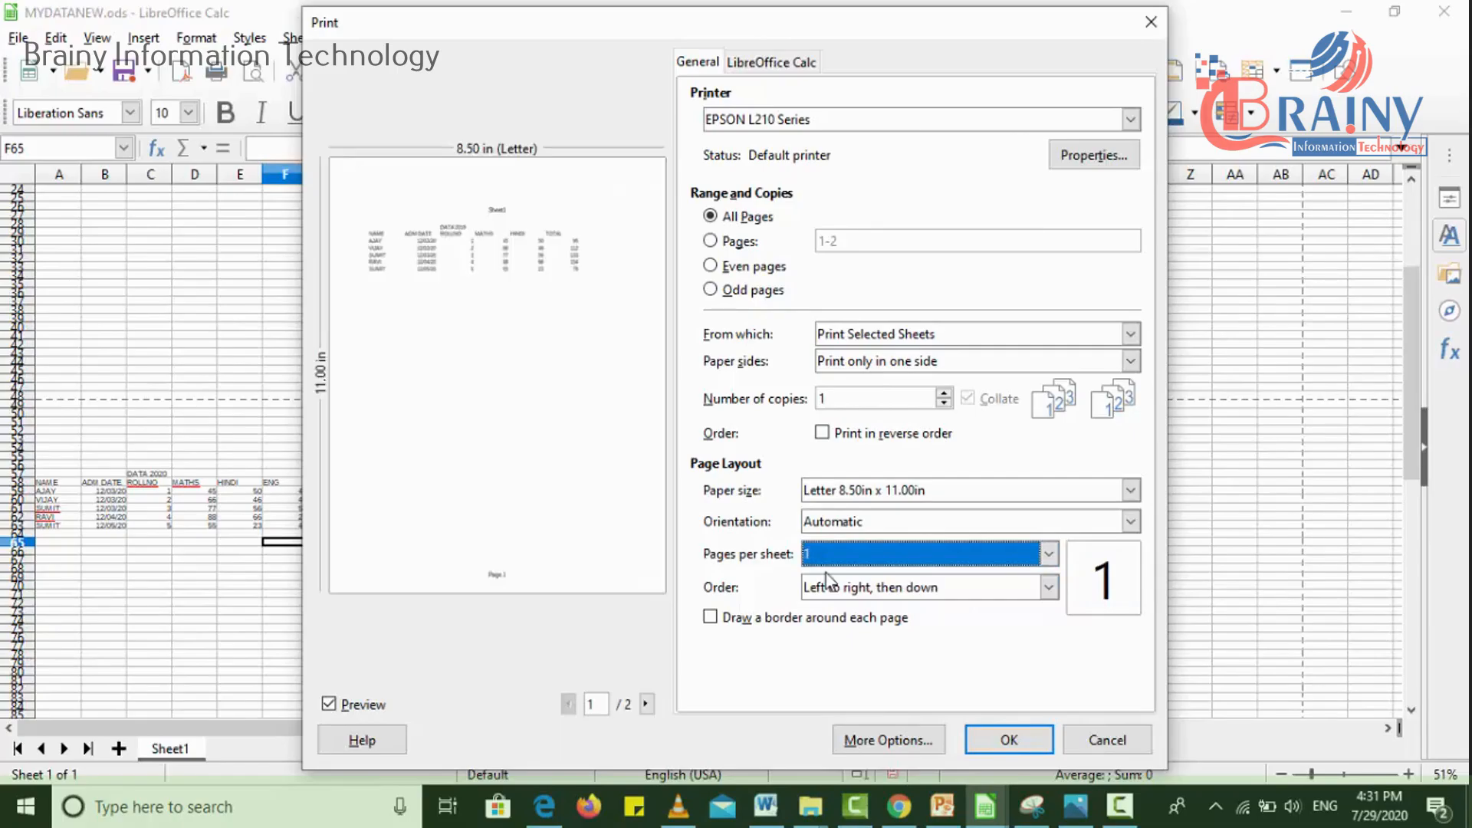
Step: Set the page order to "Top to bottom, then right" and the pages per sheet to 2
click(894, 595)
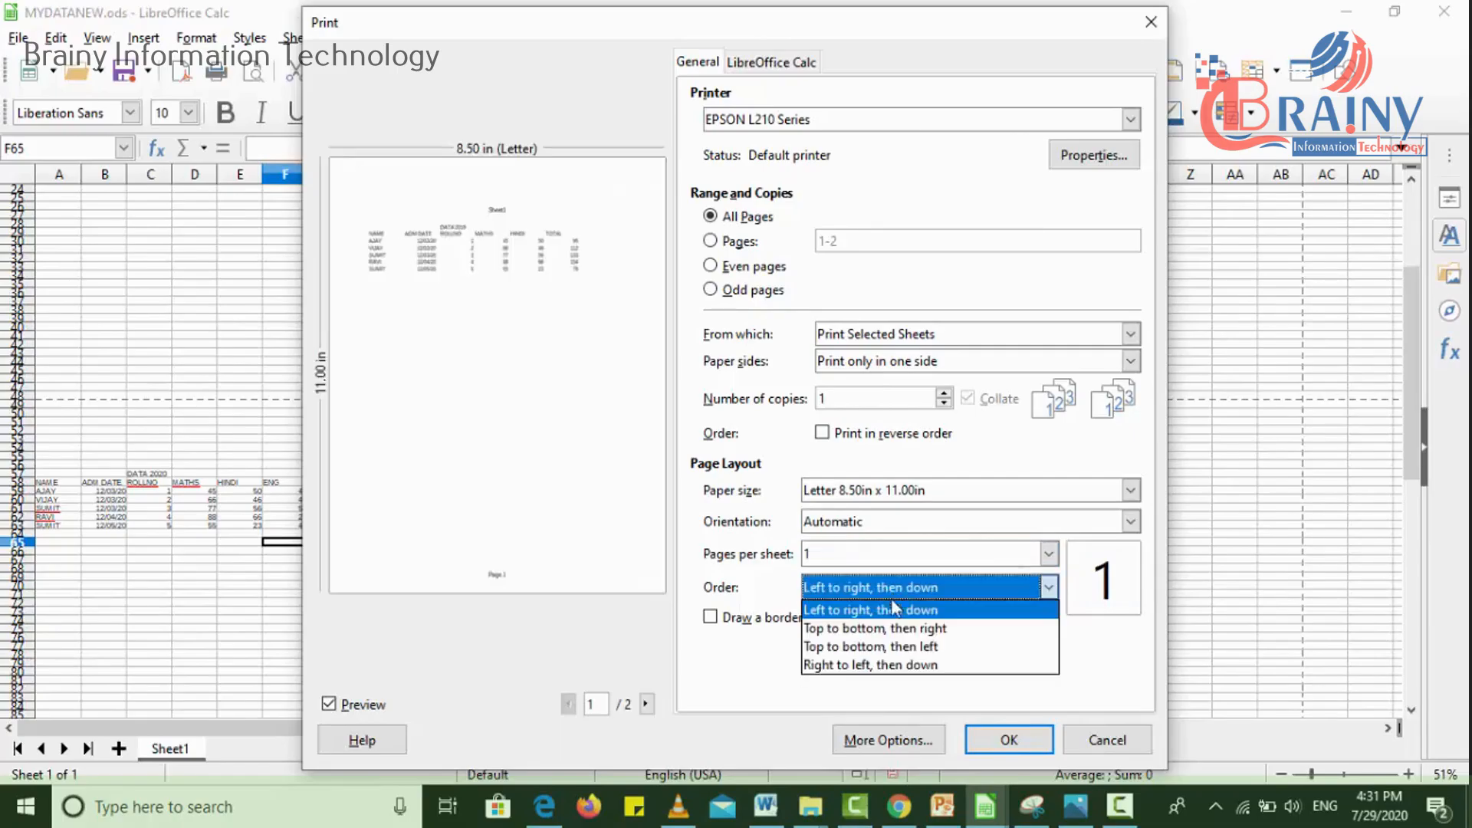
click(883, 628)
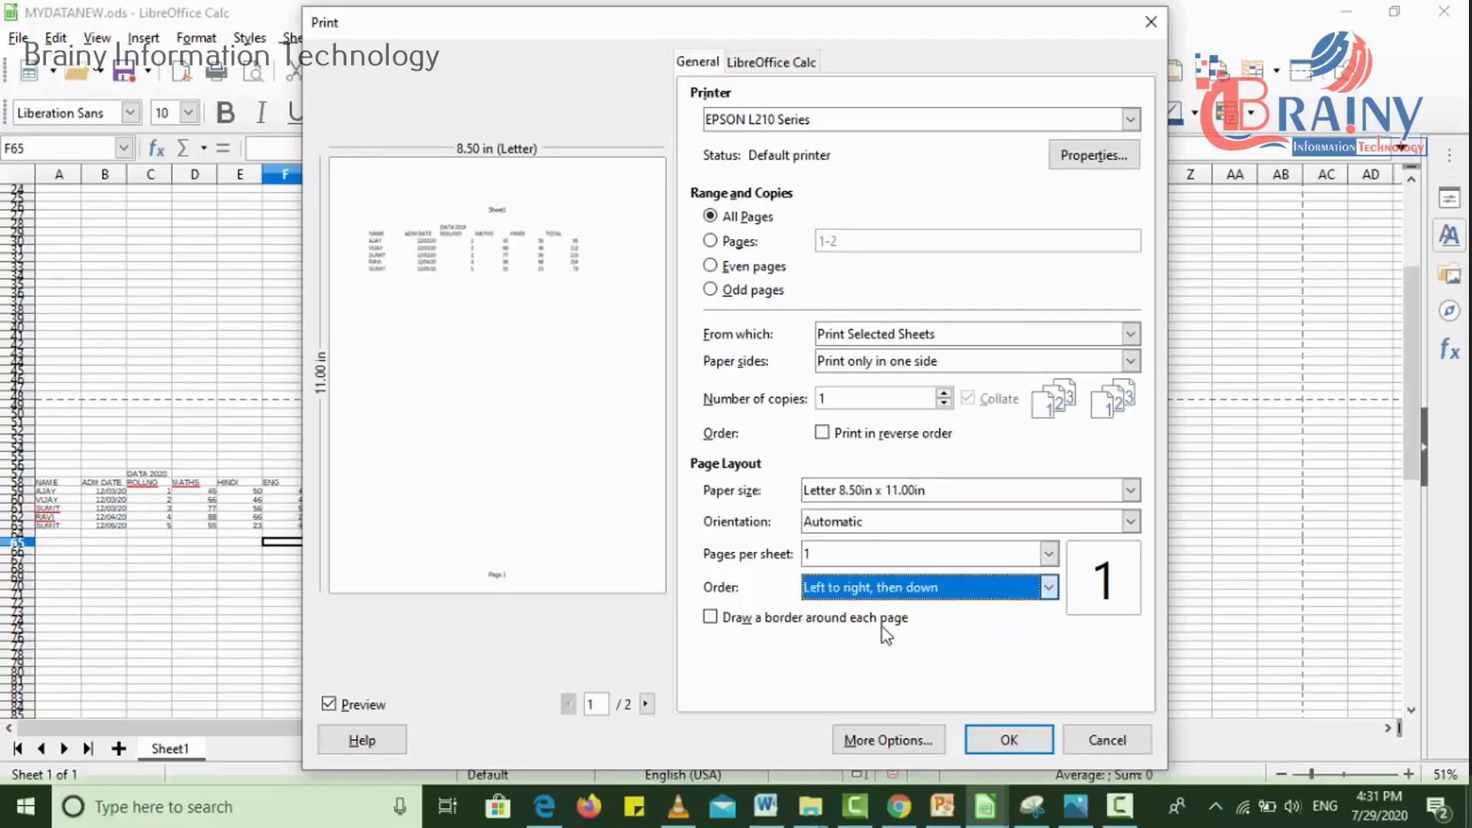
click(874, 562)
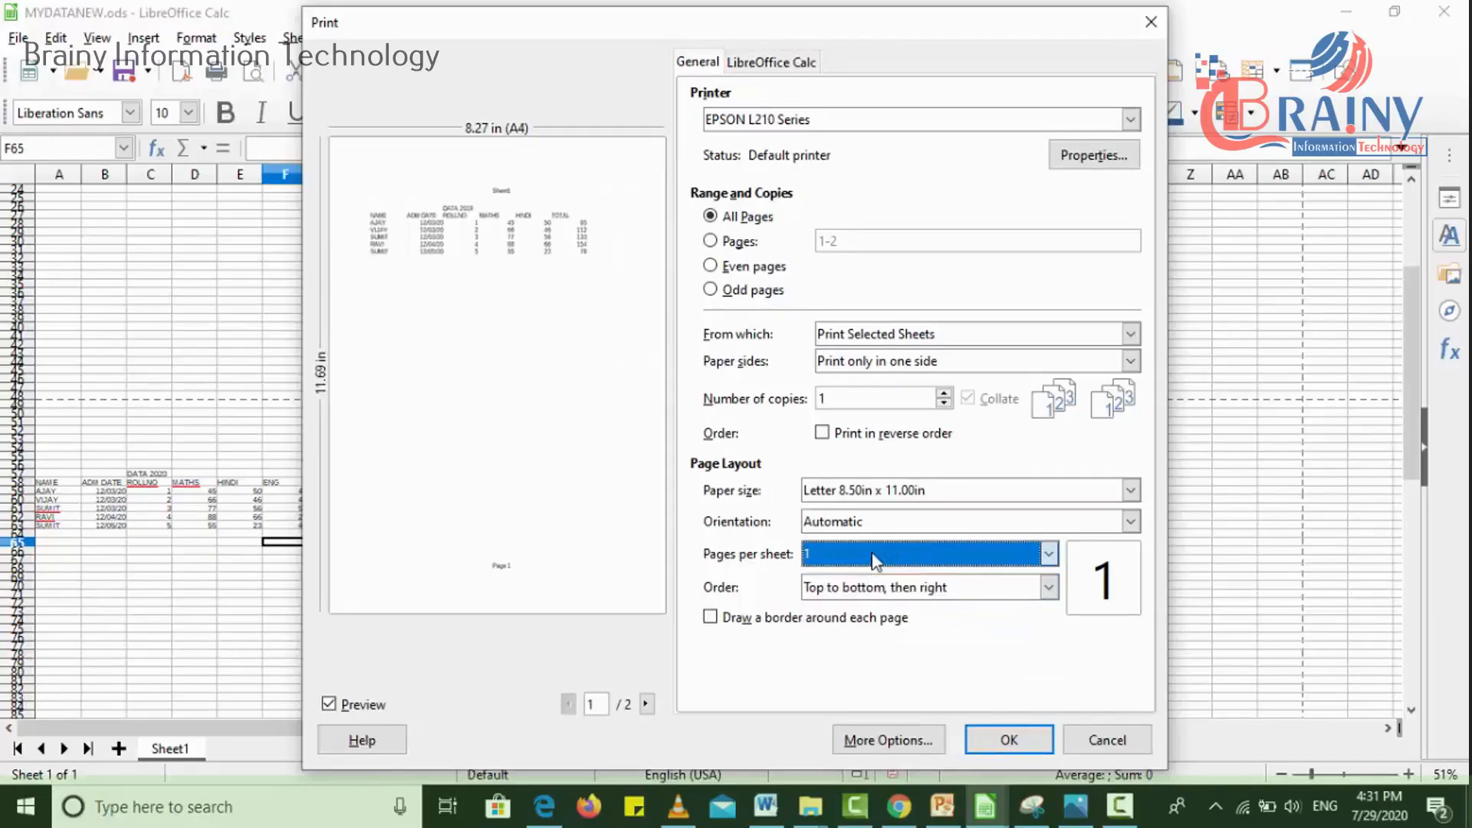
click(839, 597)
key(Down)
Step: Set the pages per sheet to 4 and return the page order to "Left to right, then down"
click(910, 568)
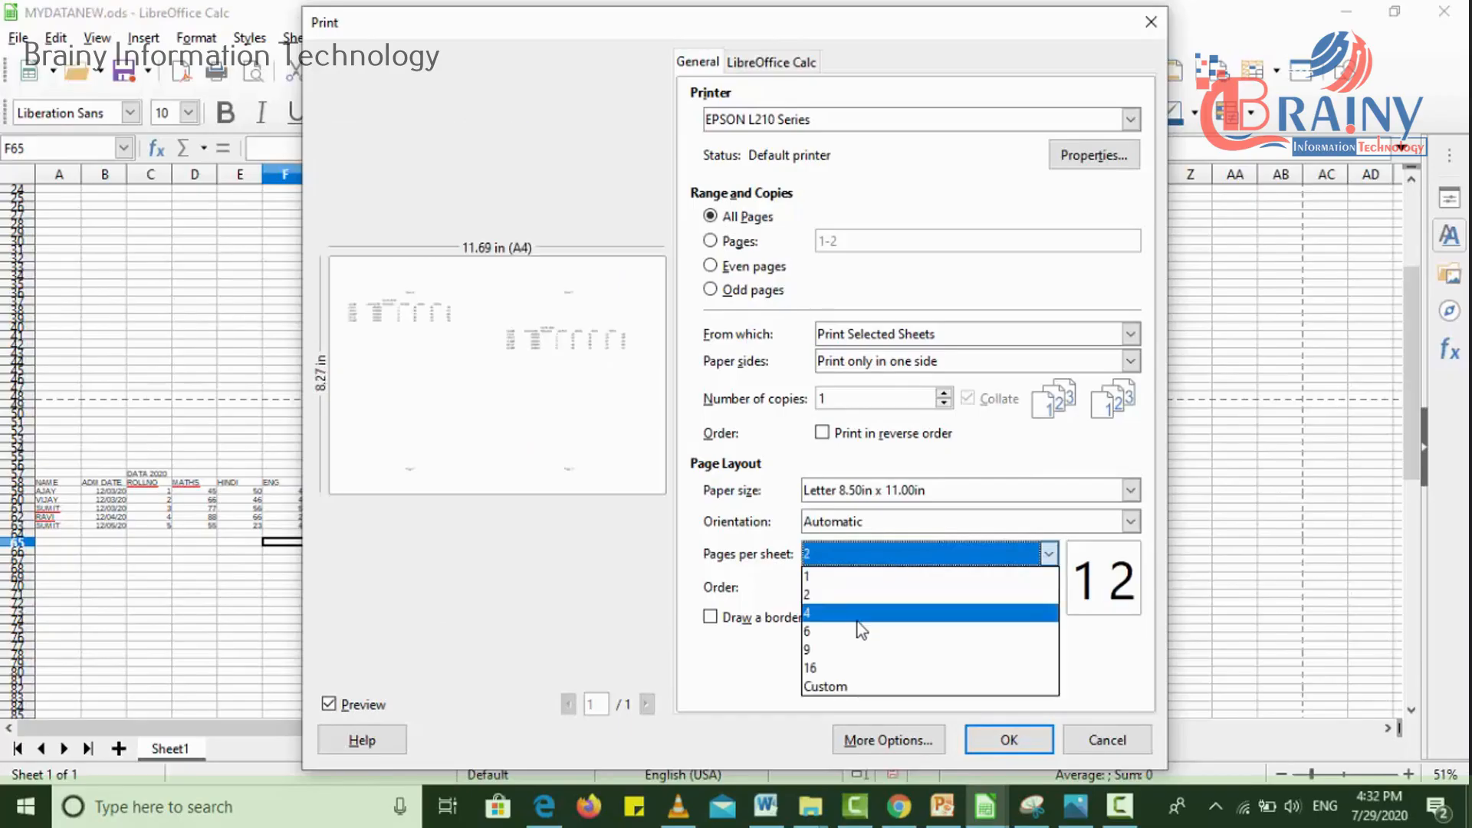
key(Escape)
key(Down)
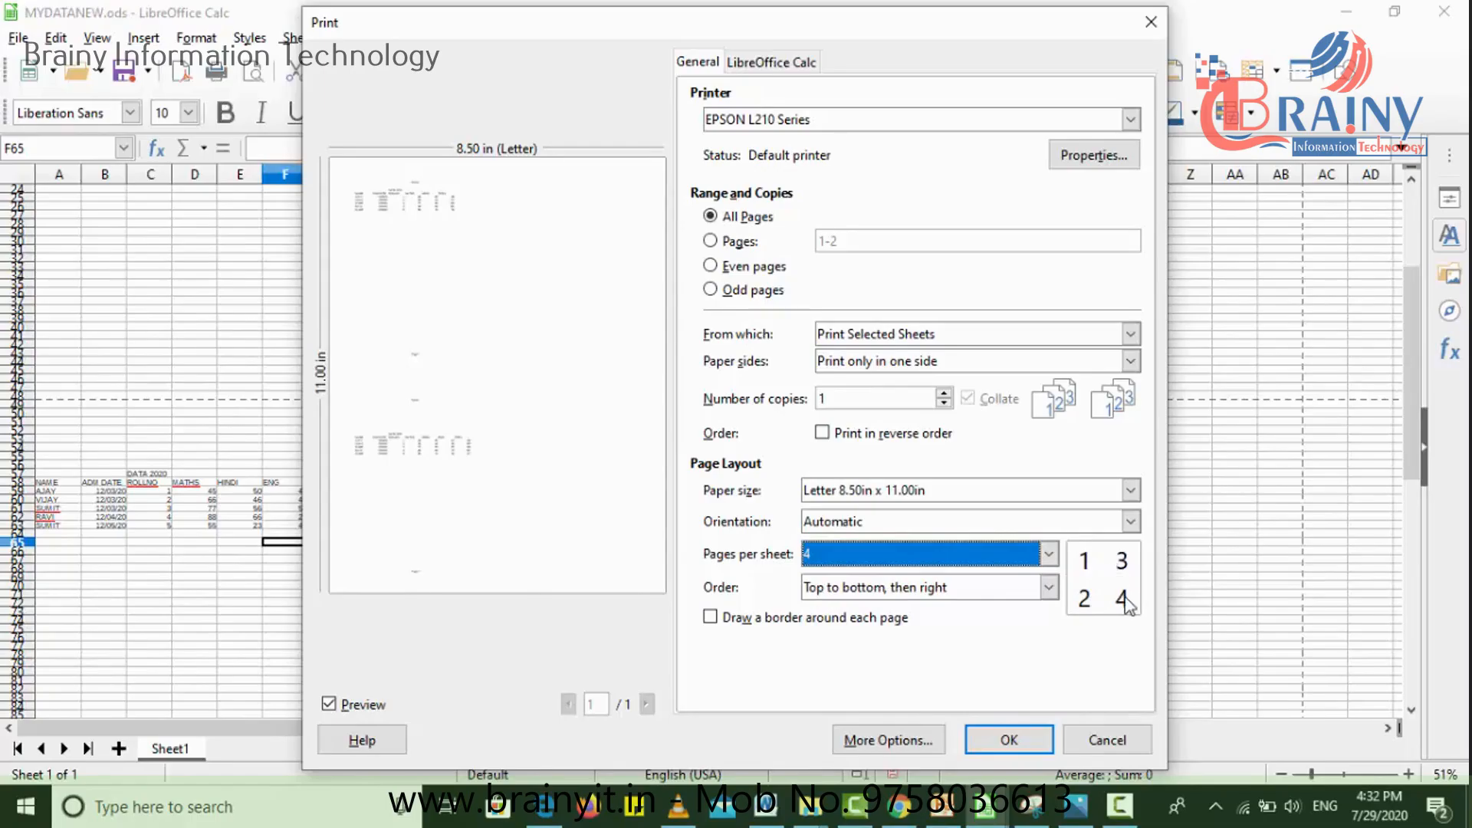
click(961, 584)
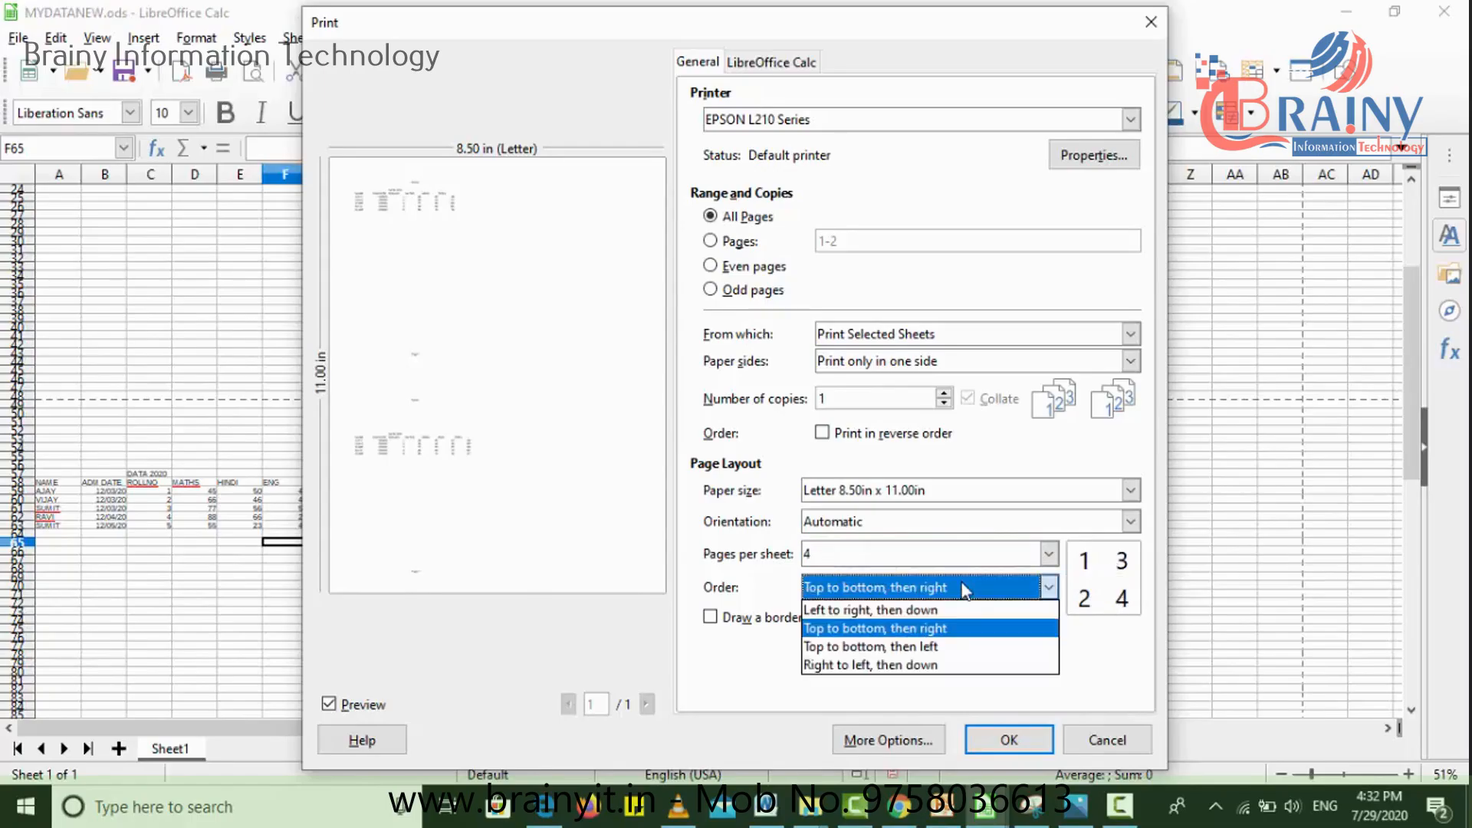
click(909, 611)
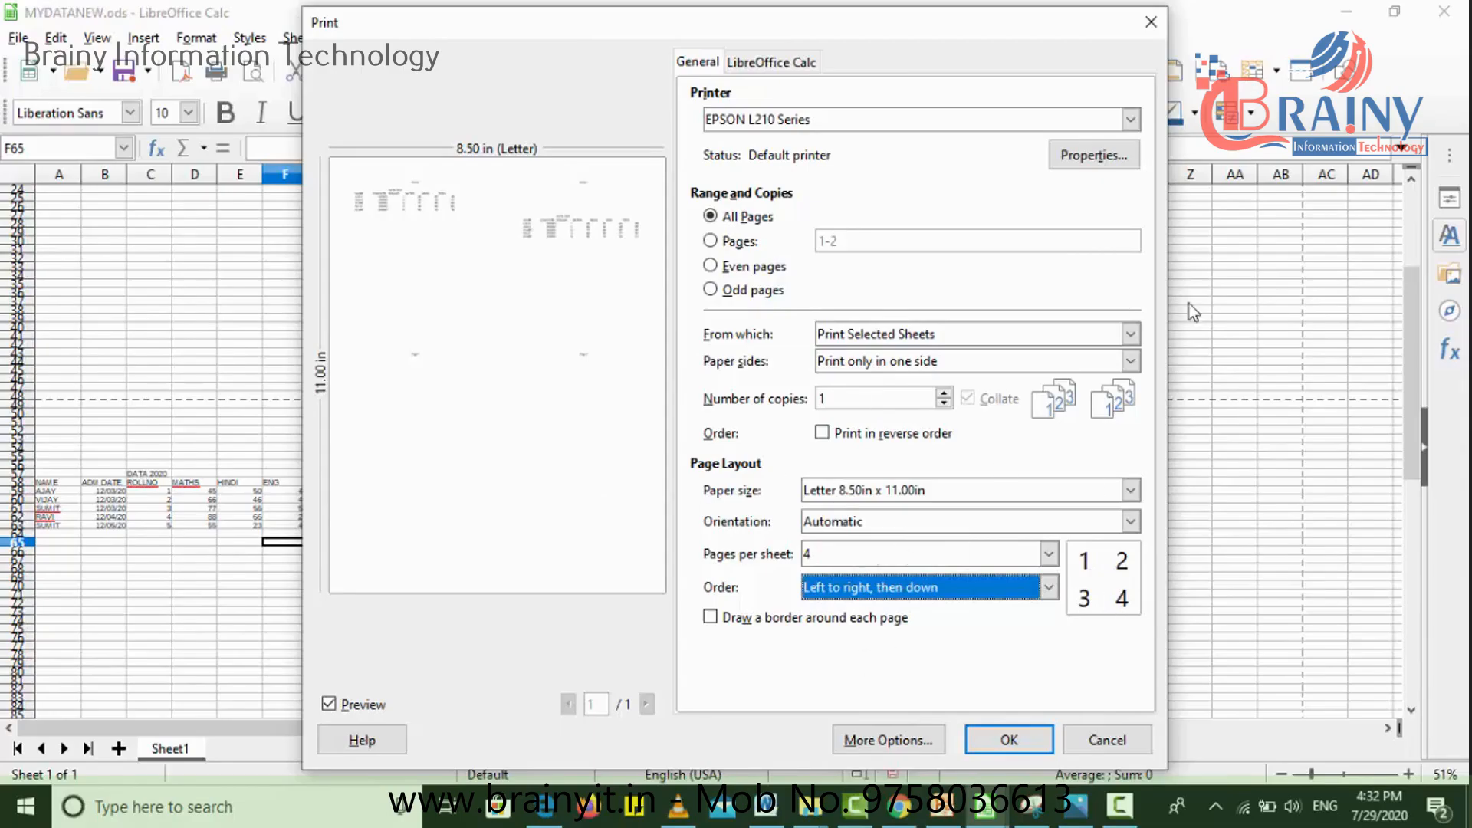
Step: Draw a border around each page and send the spreadsheet to the EPSON L210 Series printer
click(732, 617)
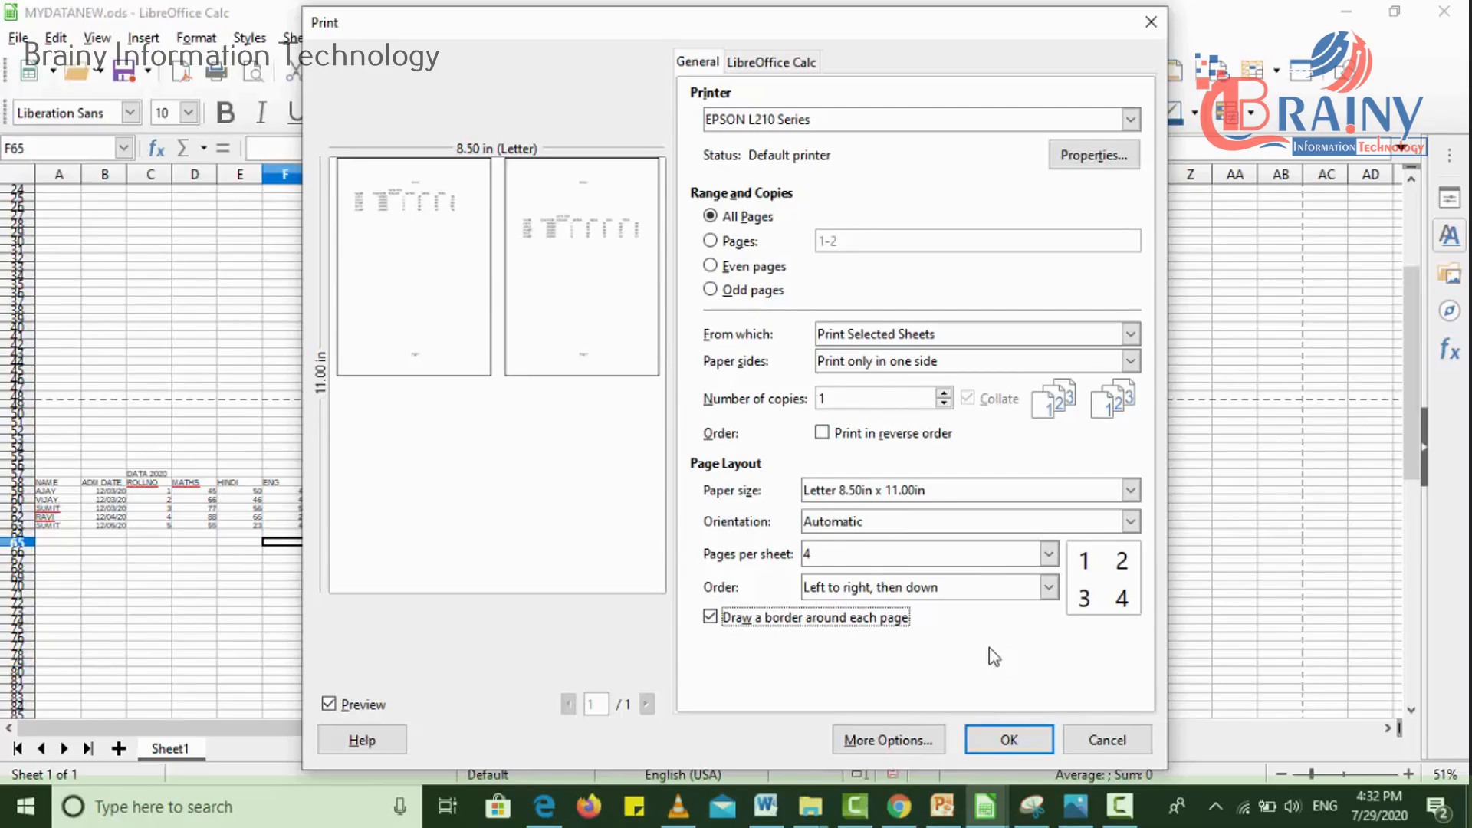
click(1009, 740)
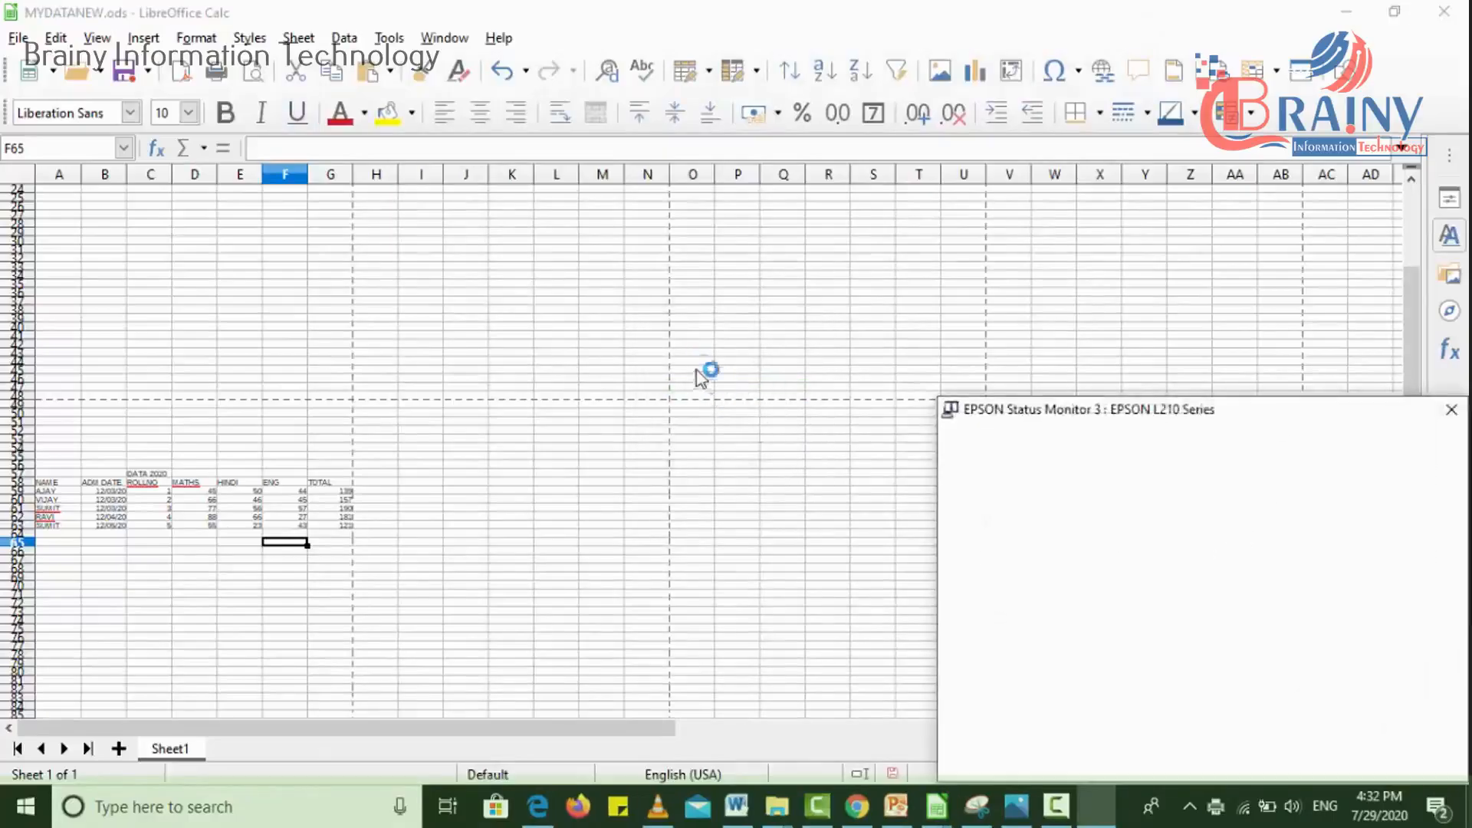
Step: Cancel the pending print job in the EPSON L210 Series status monitor and dismiss the monitor
drag(1075, 413, 655, 237)
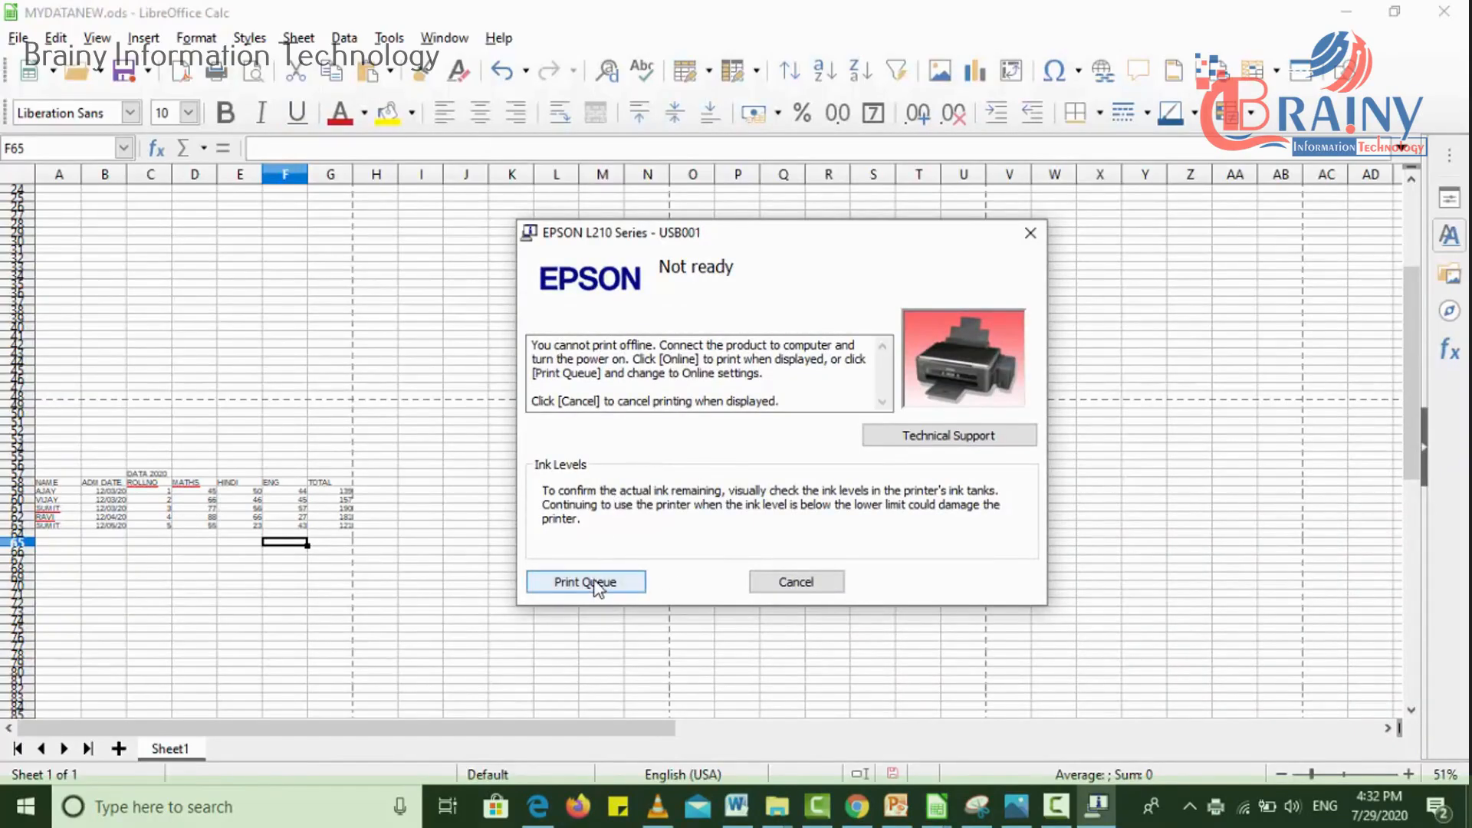
click(822, 584)
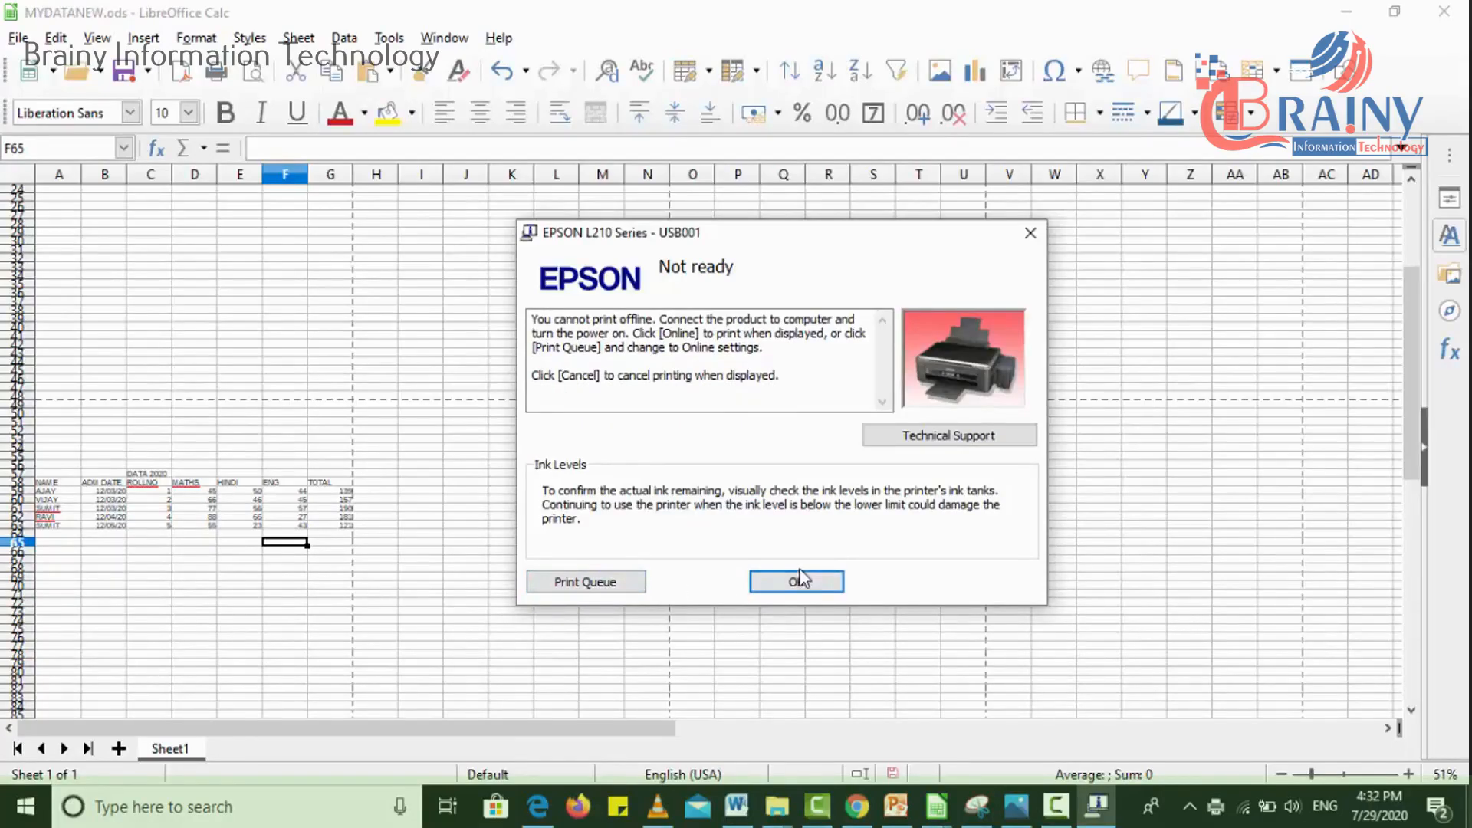
click(1032, 238)
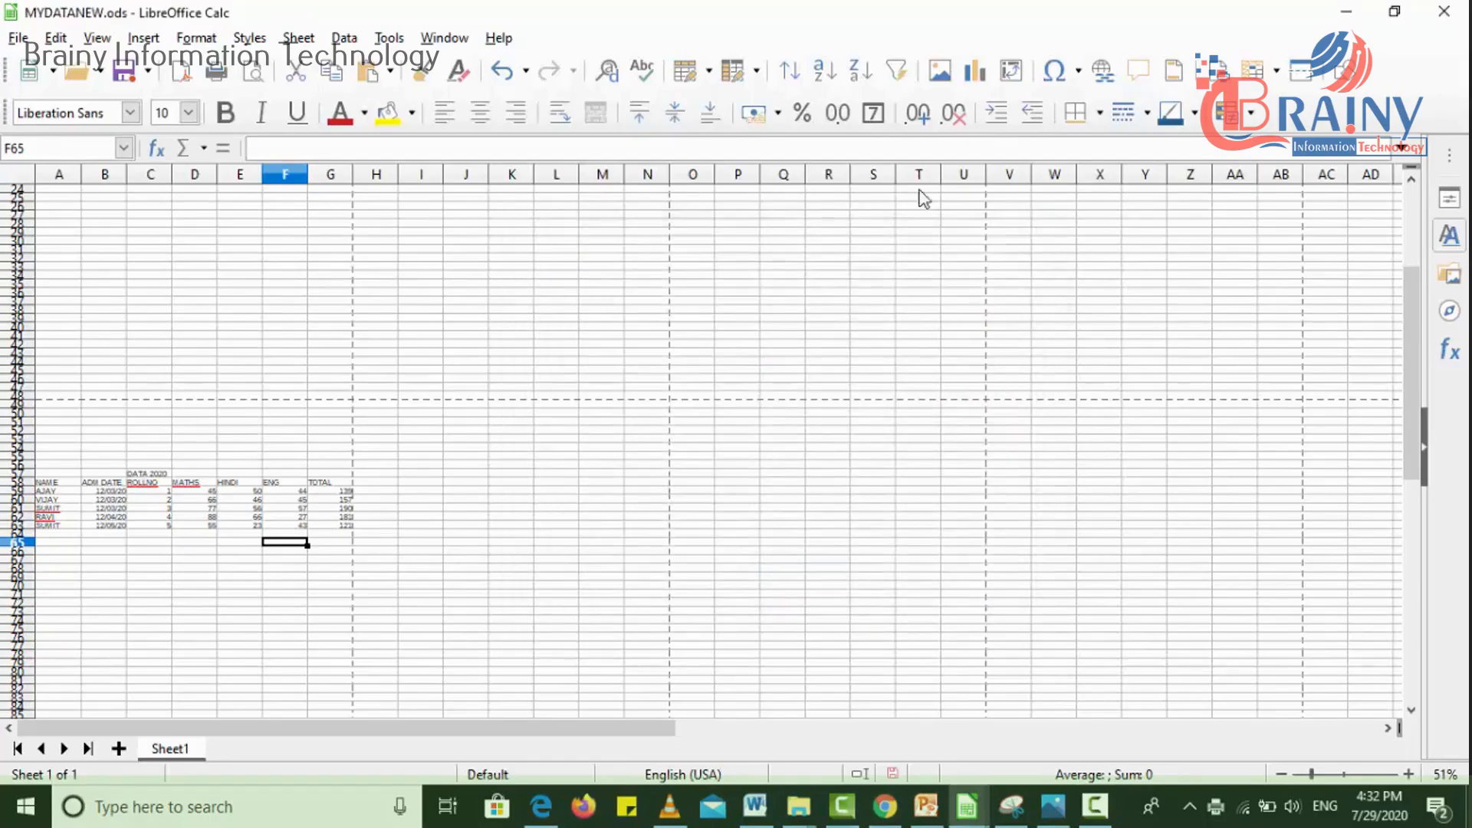
Step: Review the available printers, the EPSON L210 Series properties and the additional options in the printer setup, leaving without changes
click(17, 38)
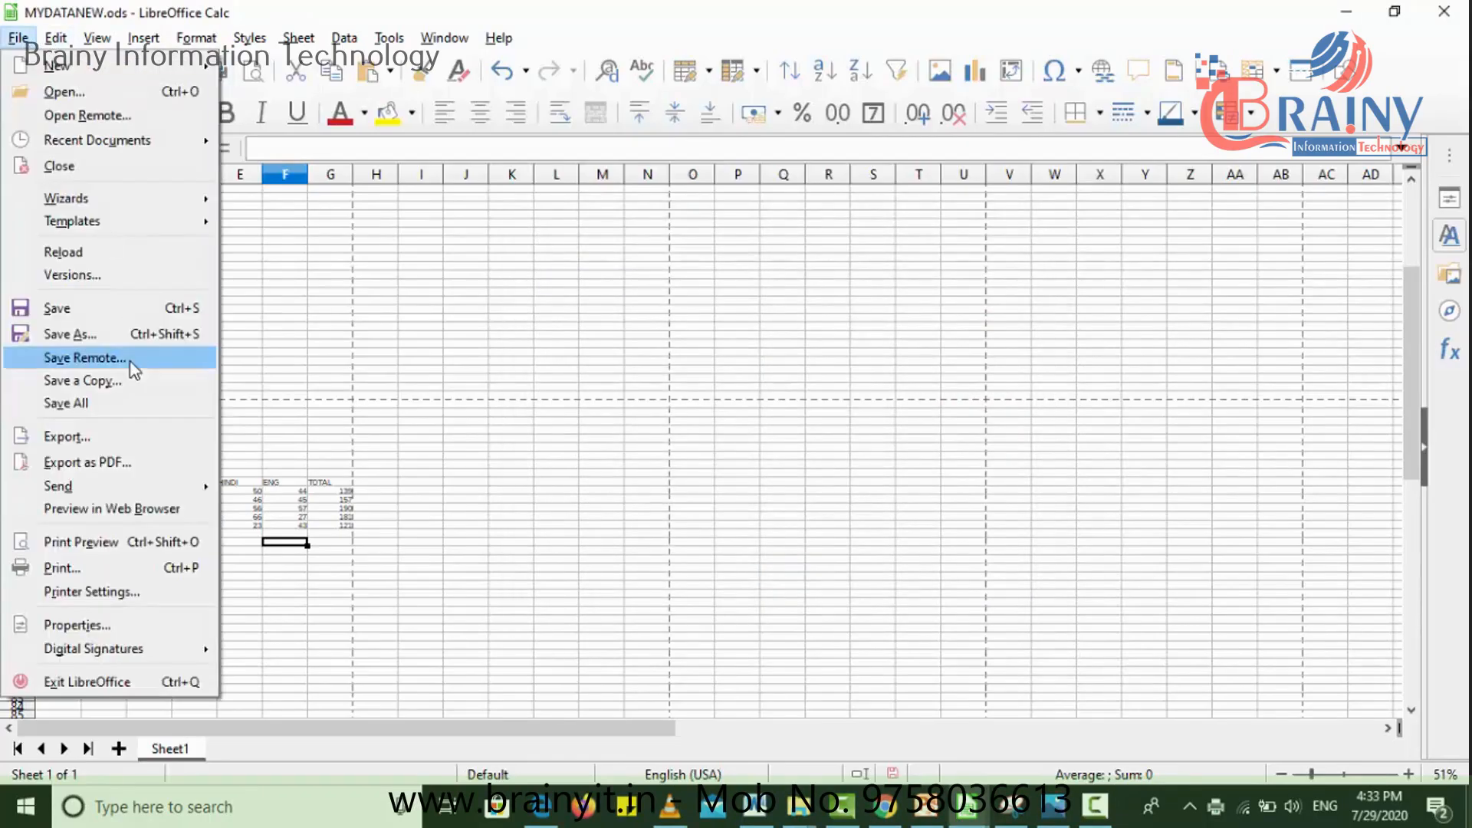
click(125, 593)
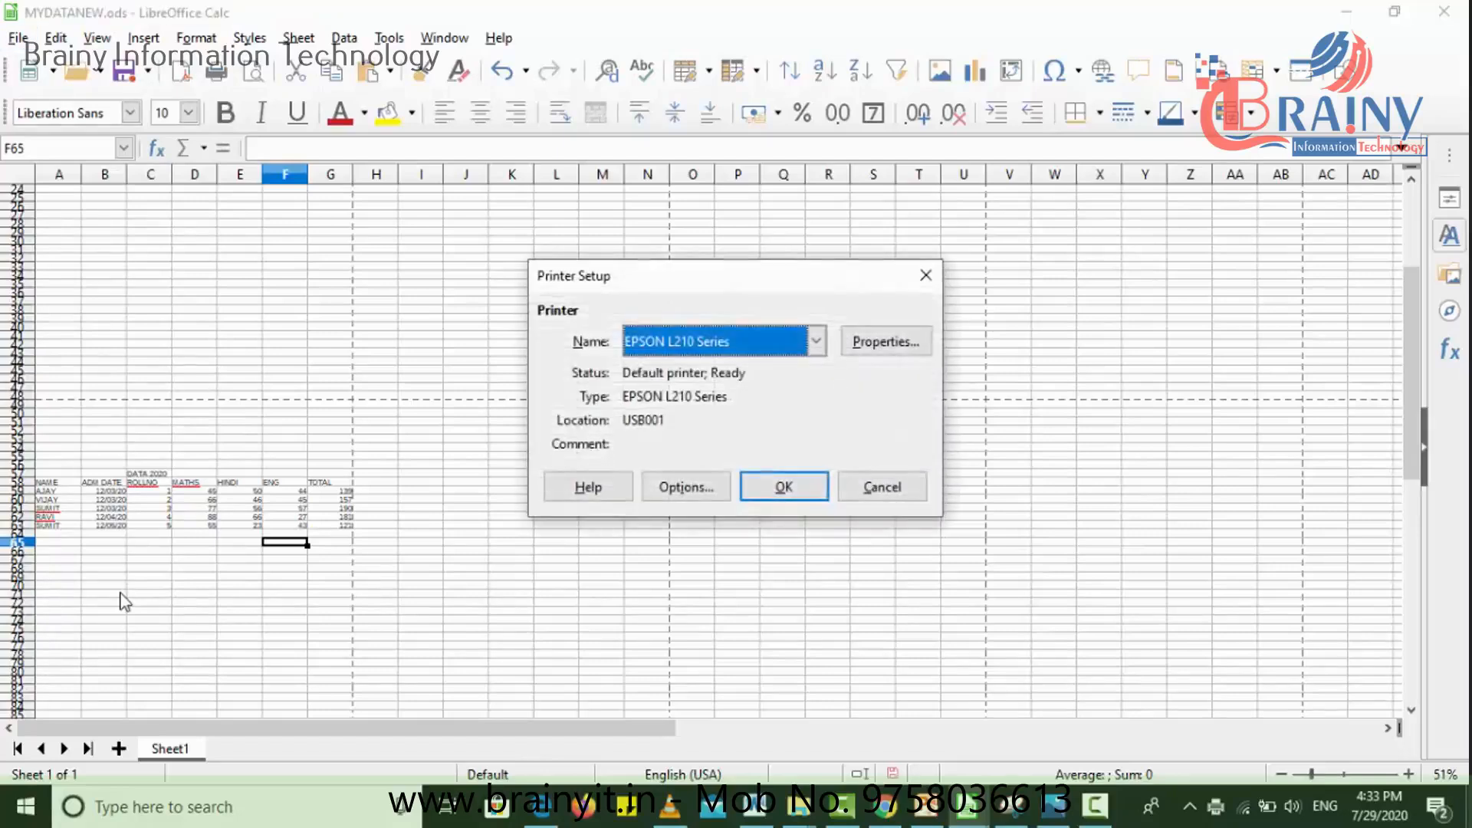
click(735, 343)
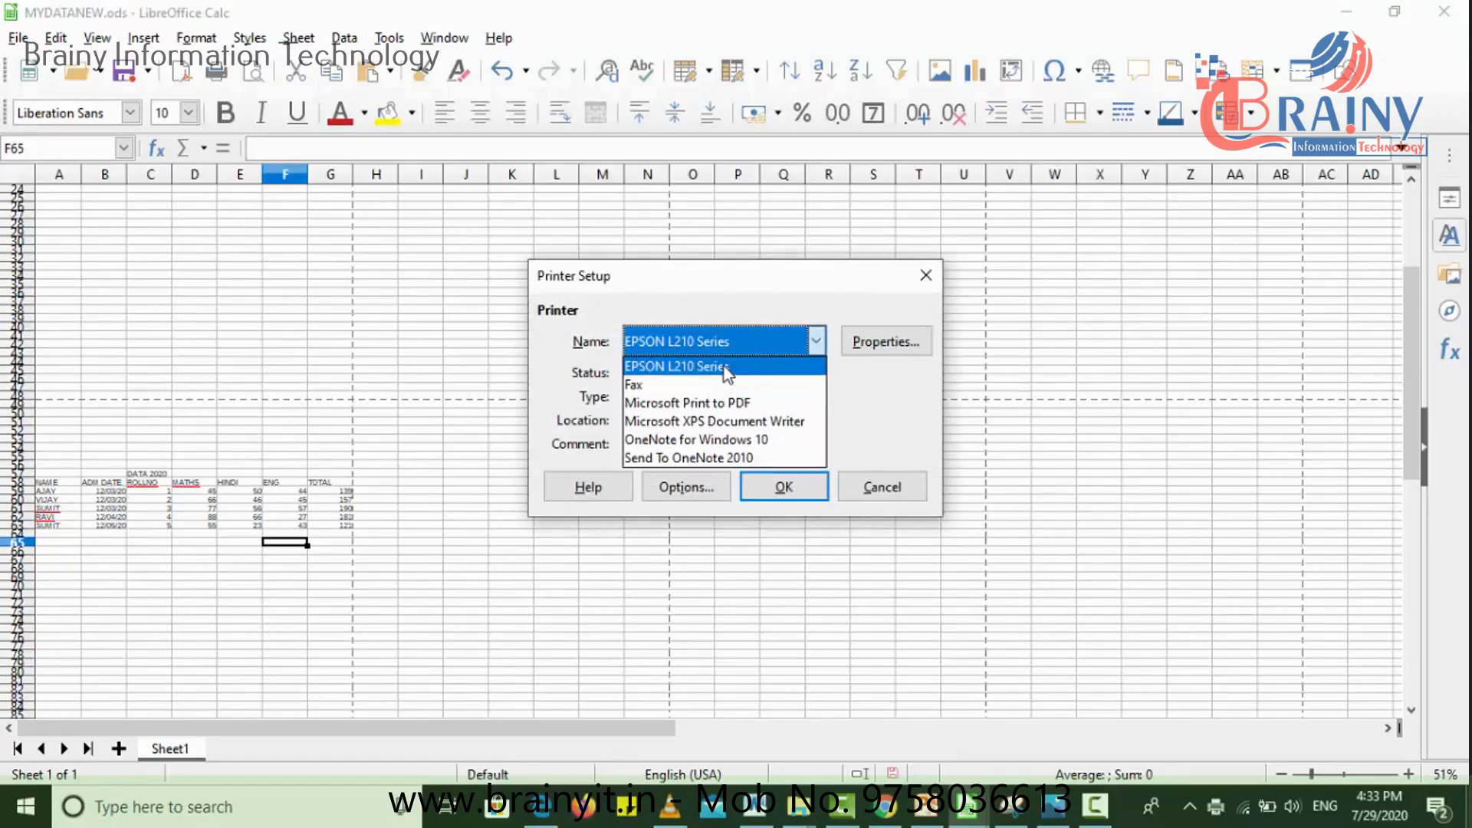
click(851, 397)
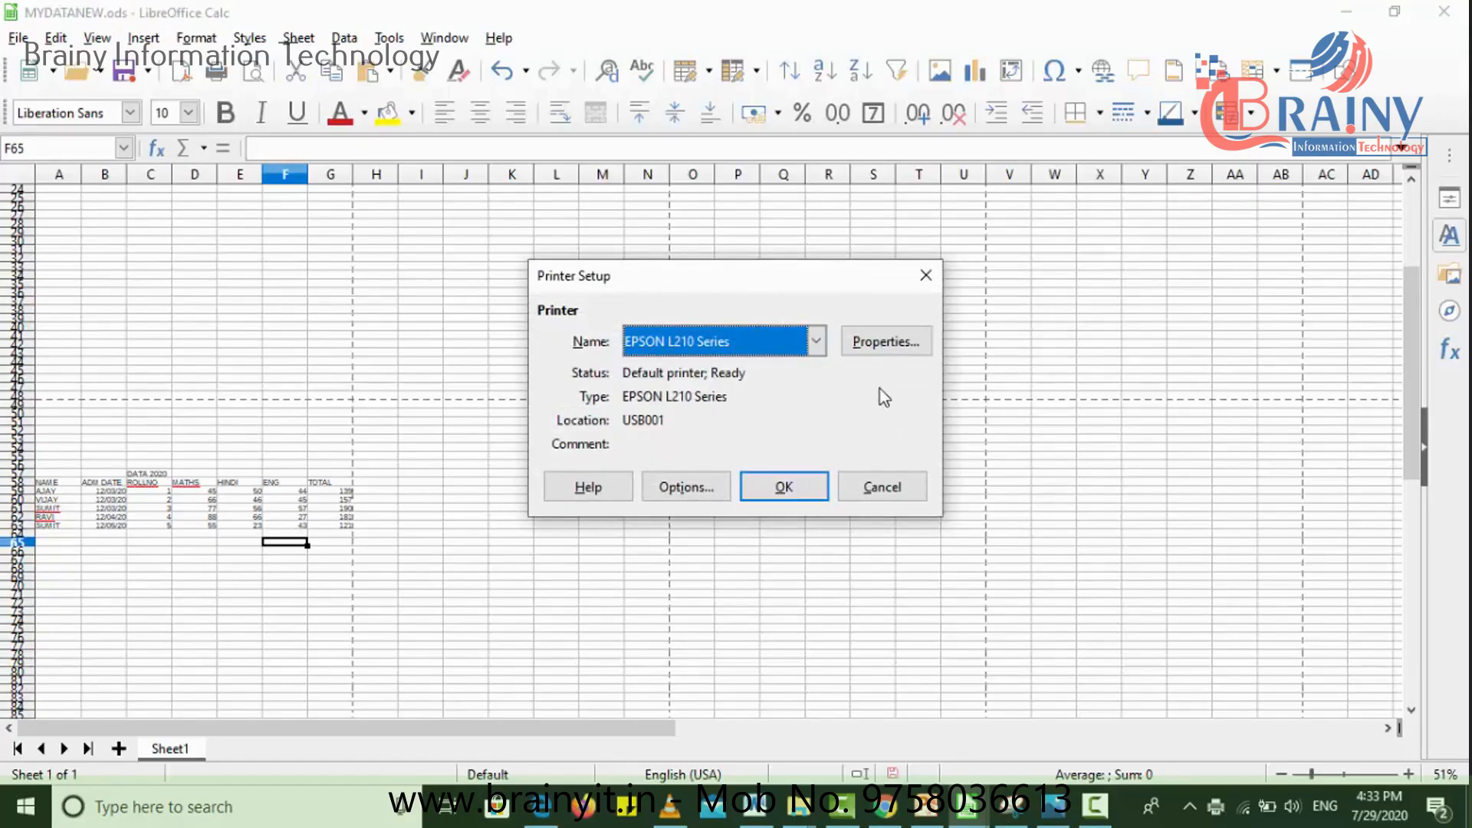
click(884, 343)
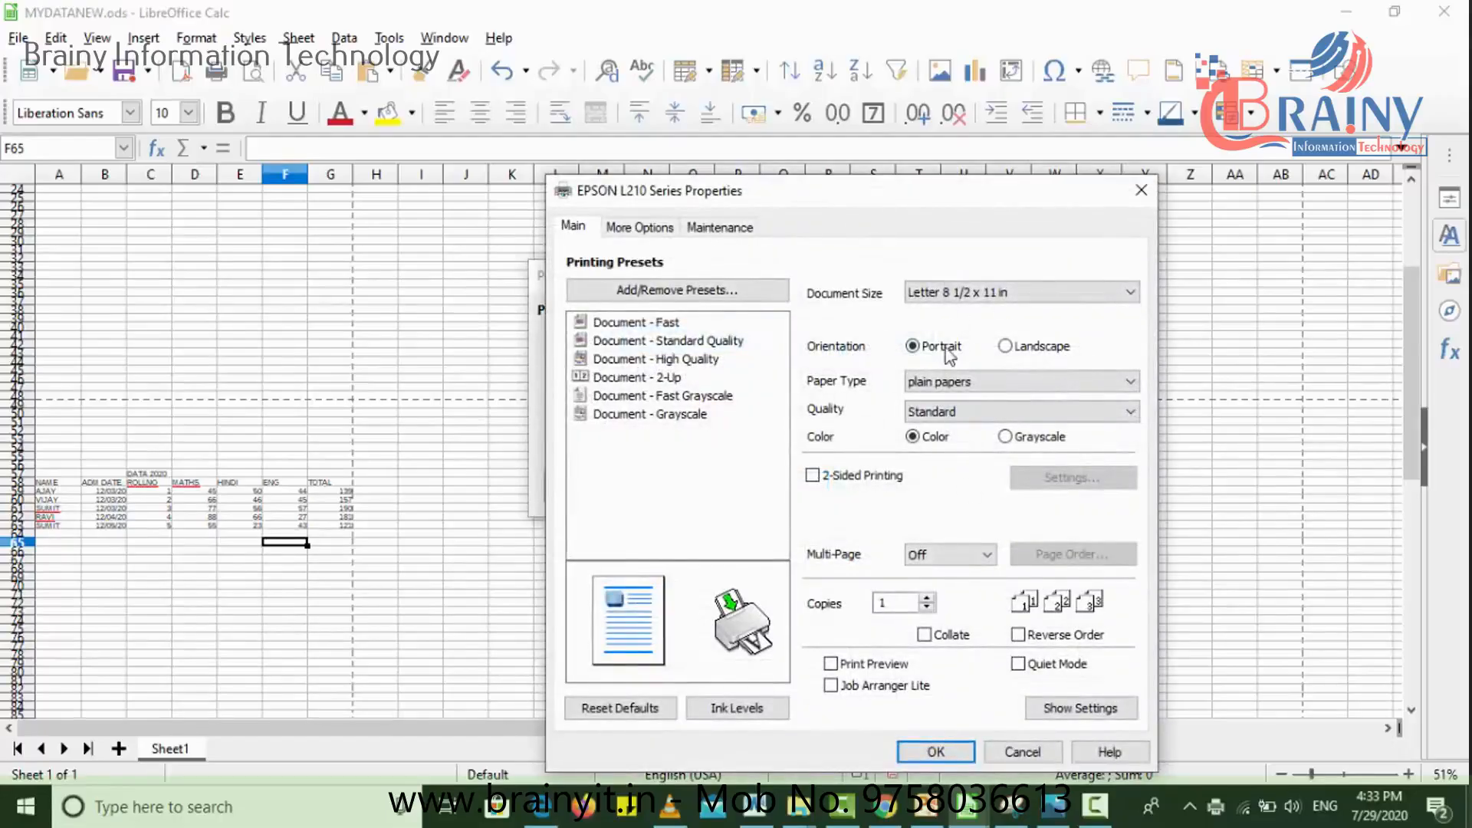
click(1140, 191)
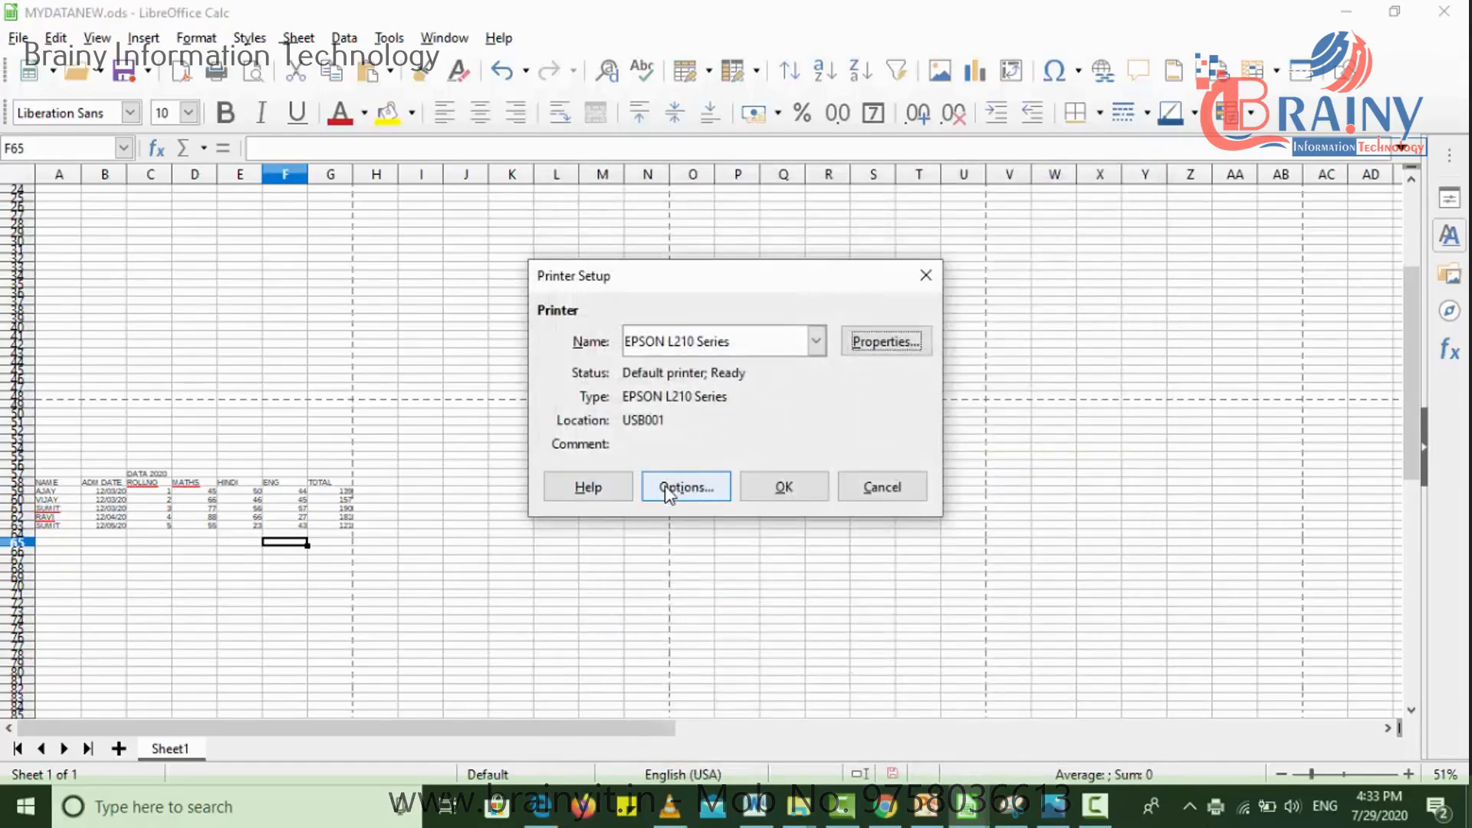
click(667, 488)
click(840, 477)
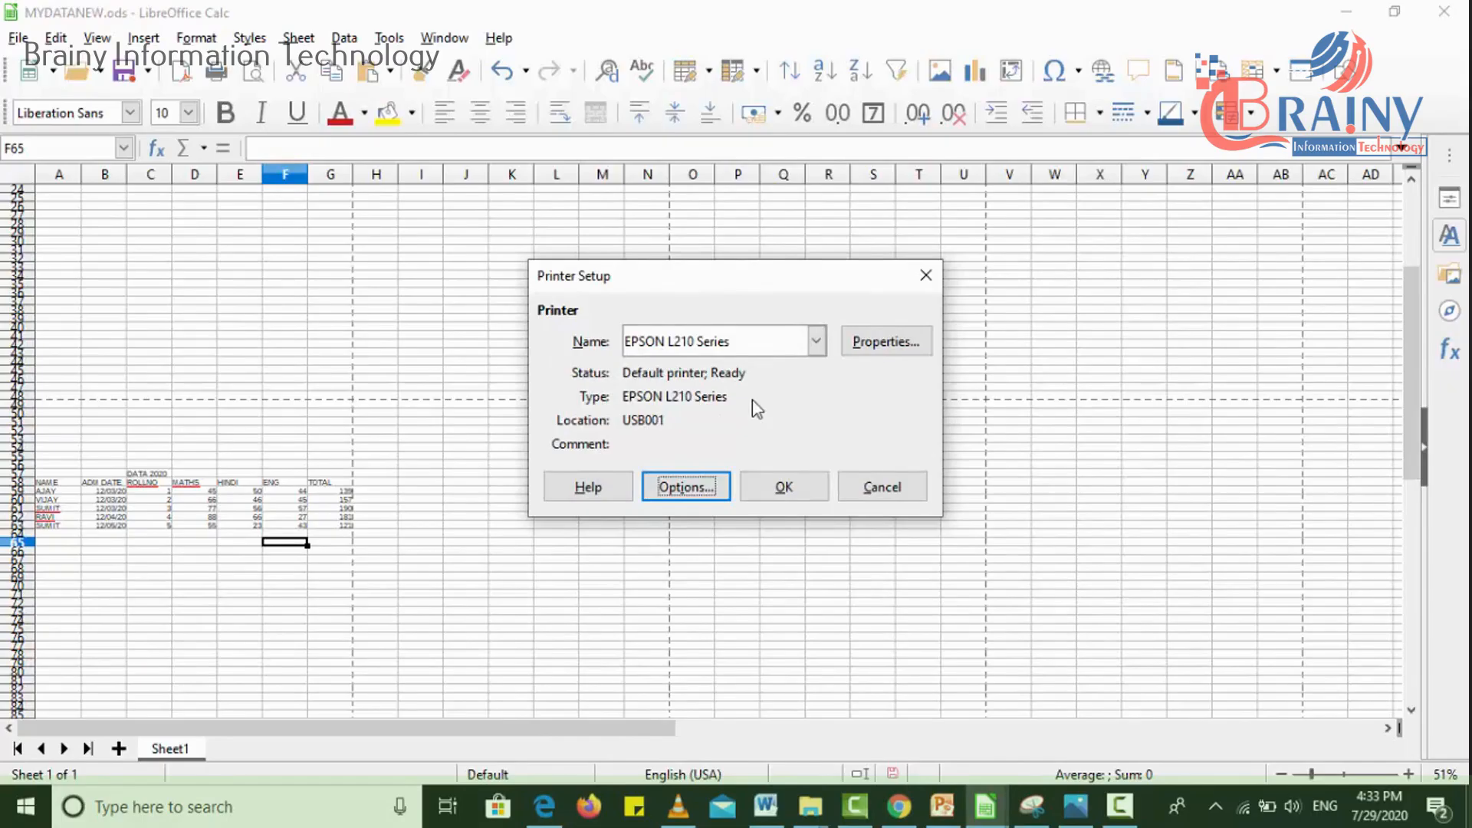
click(878, 488)
Step: Review the general document properties of MYDATANEW.ods and leave them without changes
click(18, 38)
click(98, 625)
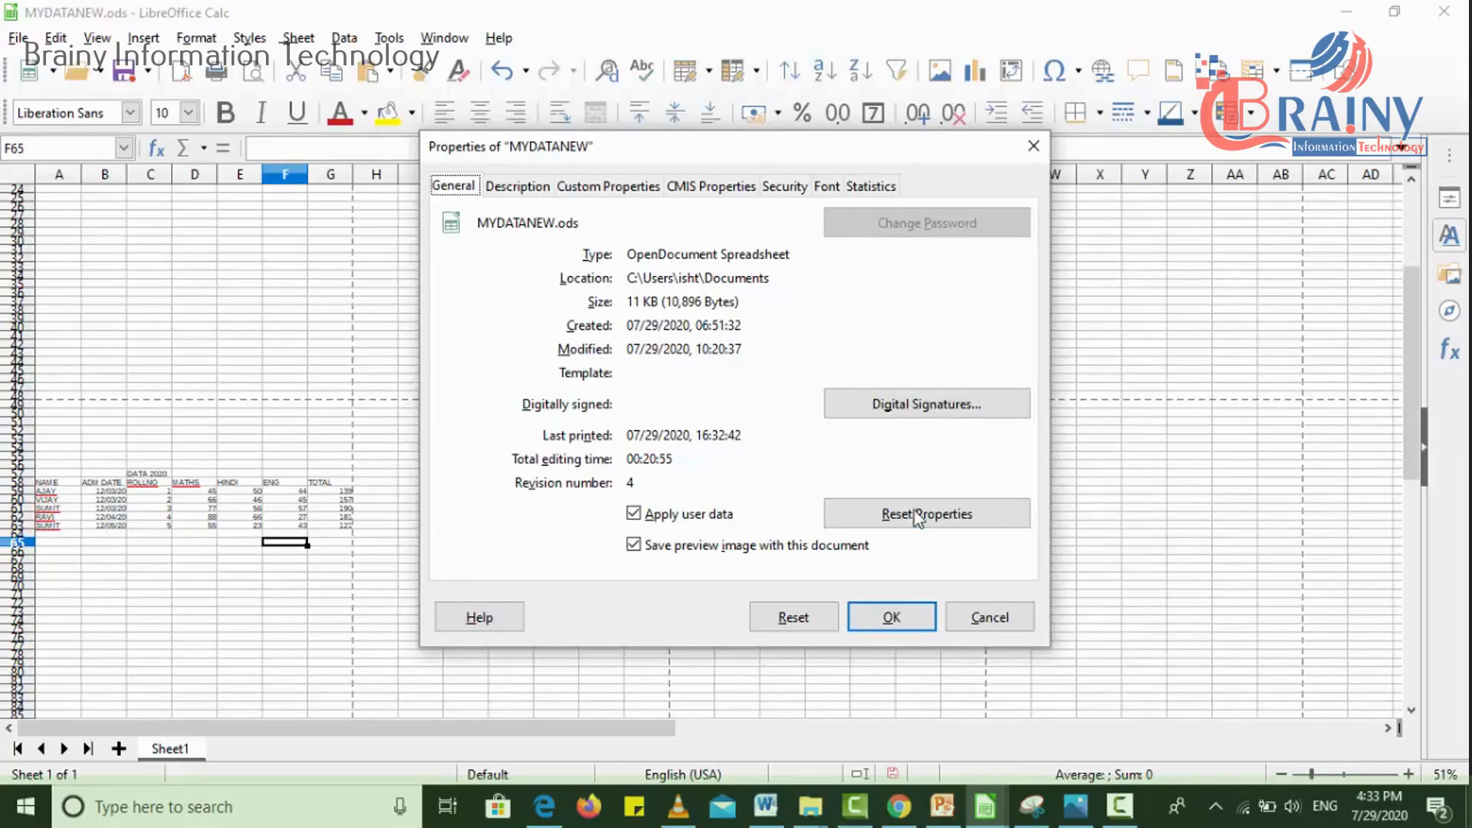
click(986, 618)
click(18, 40)
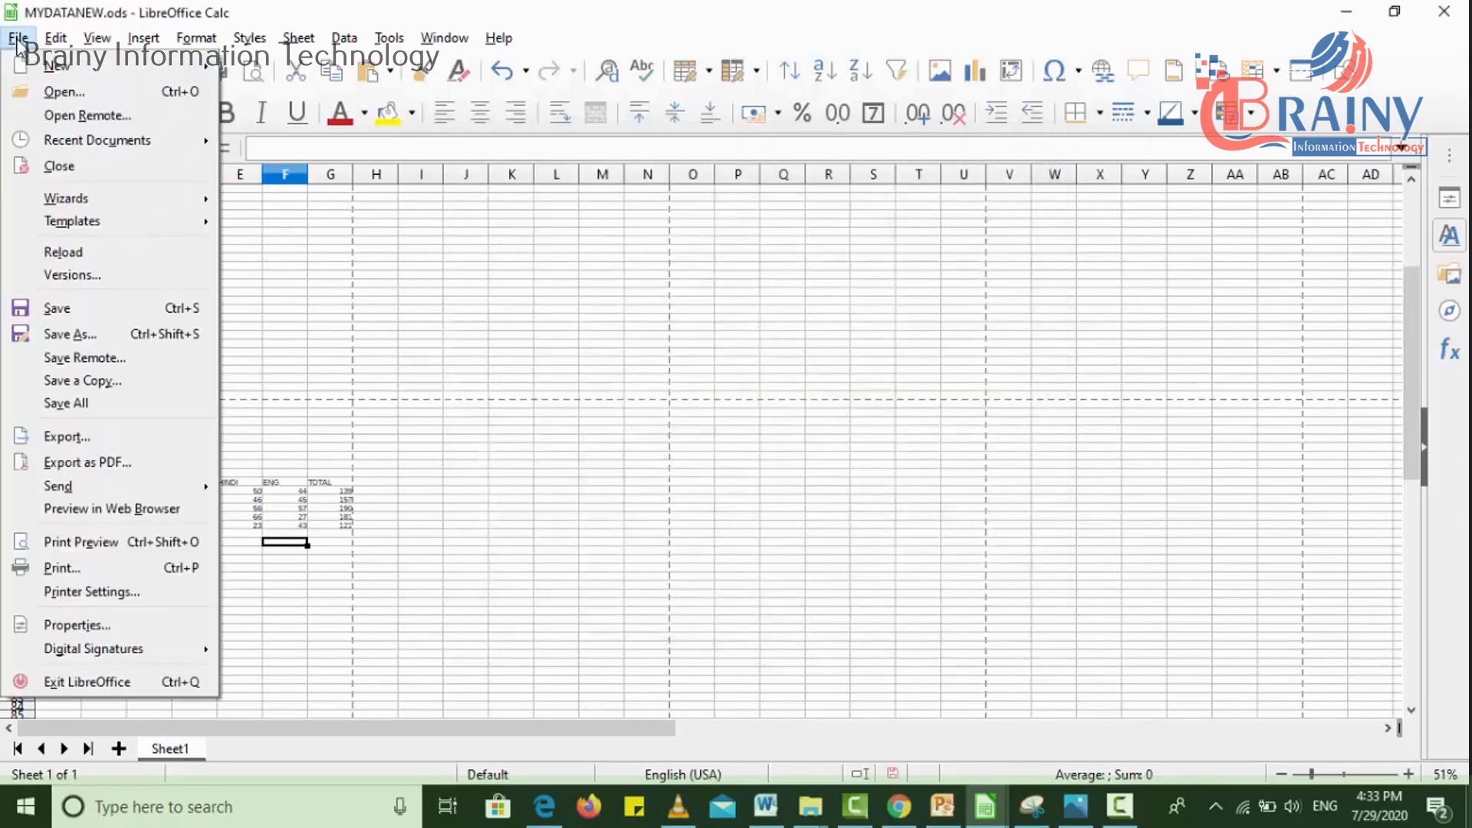
mouse_move(116, 653)
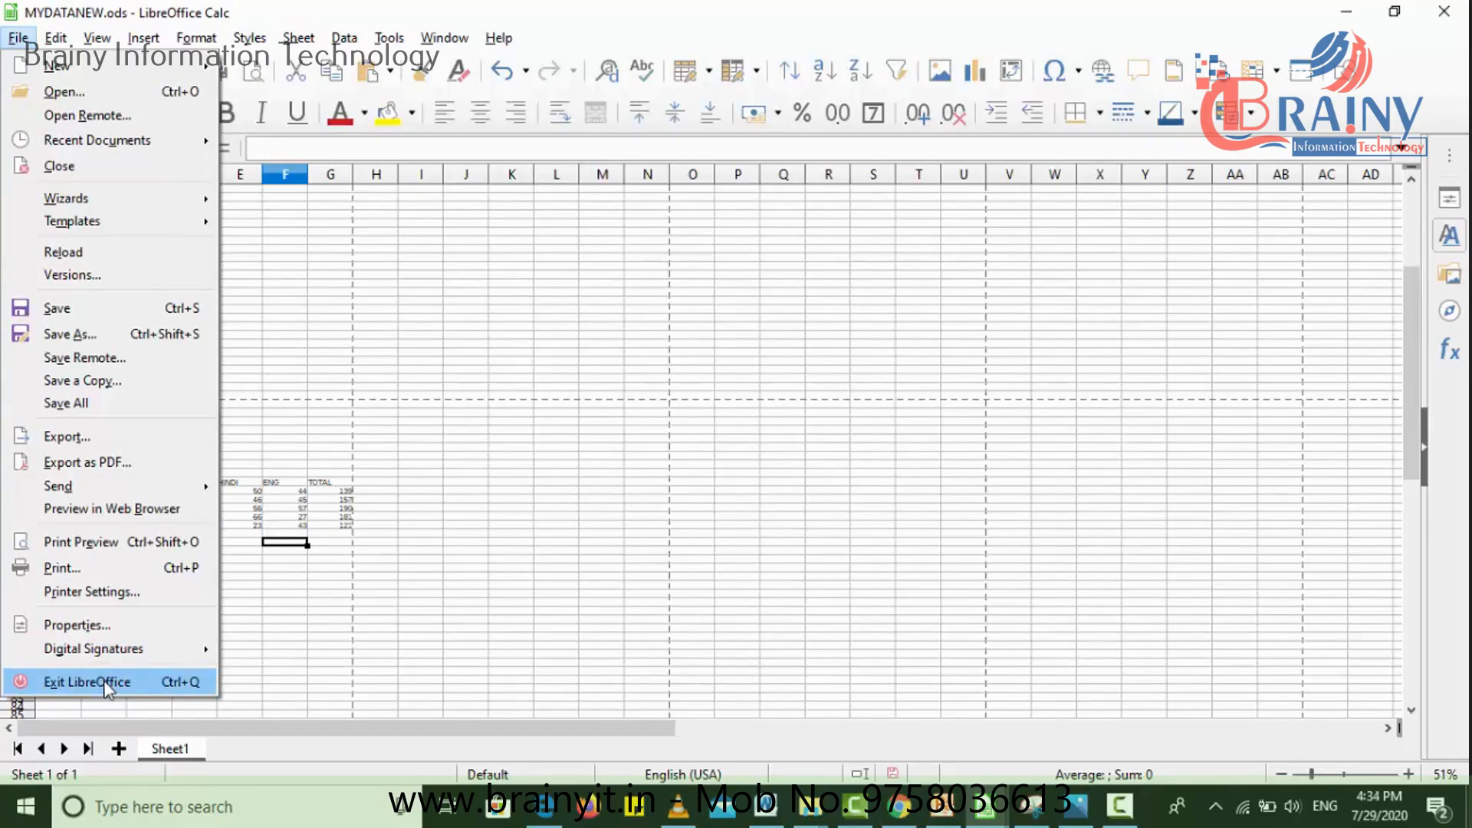
click(580, 558)
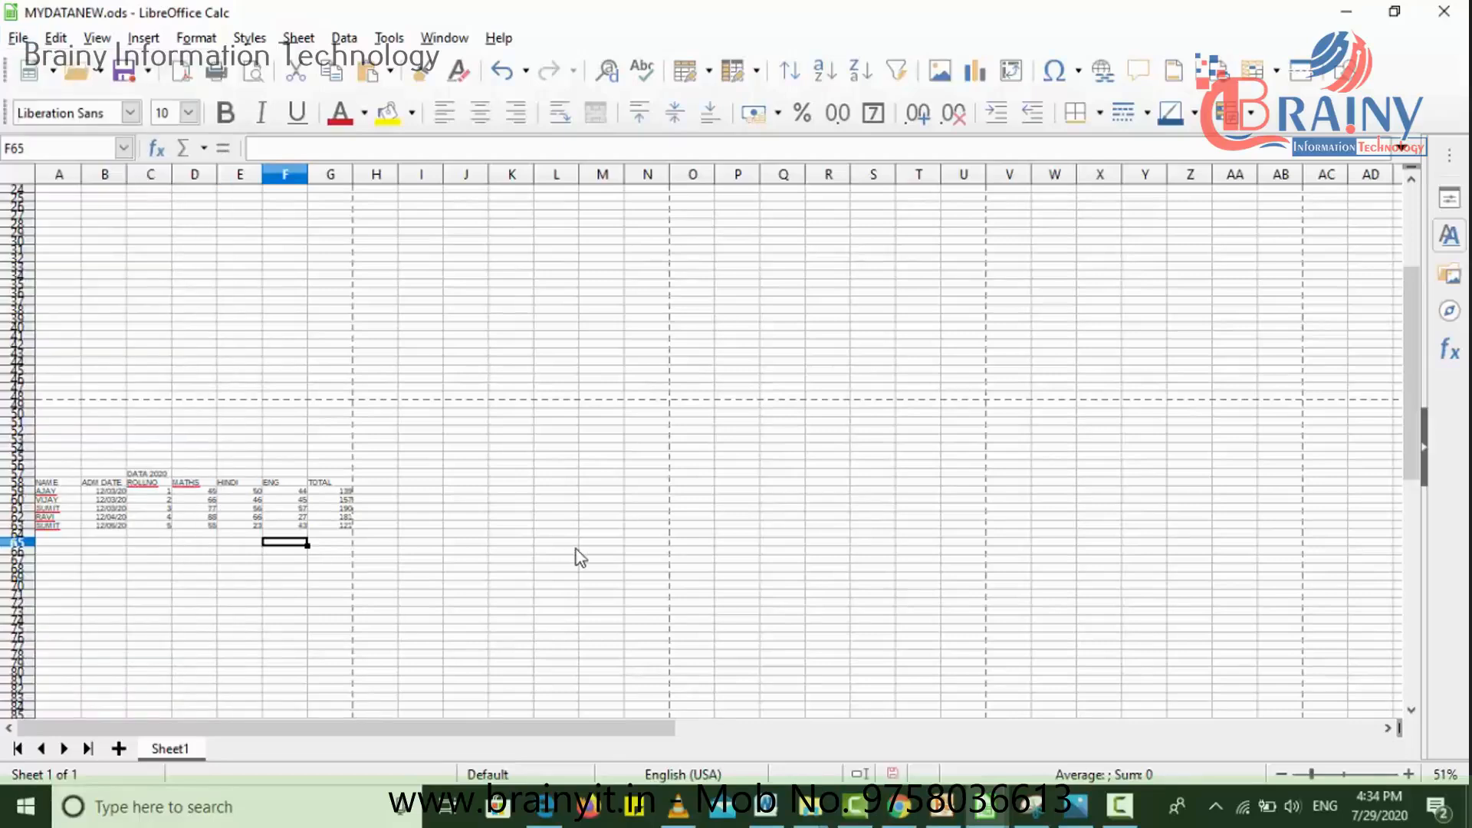
click(449, 38)
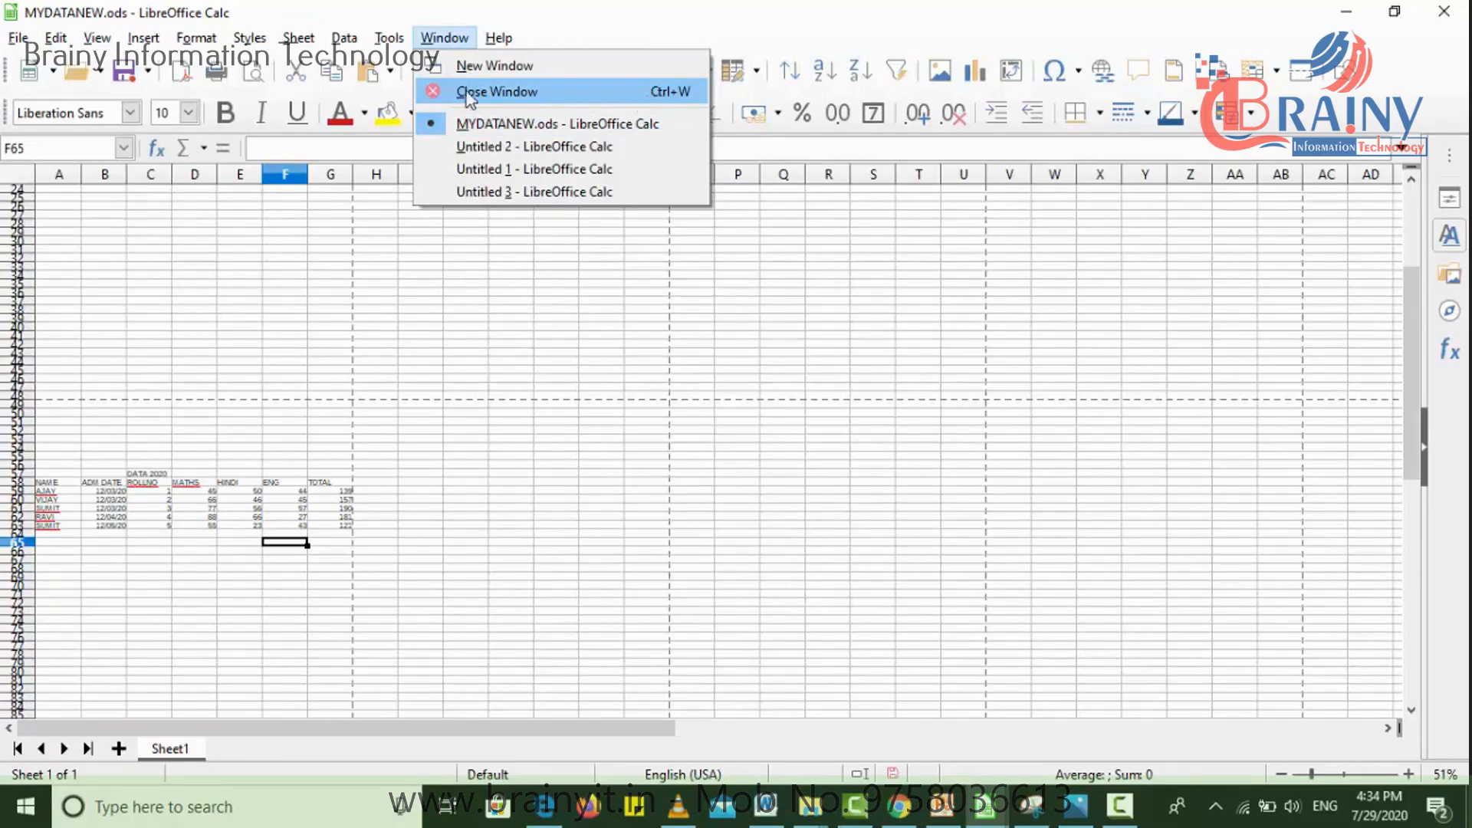
mouse_move(21, 40)
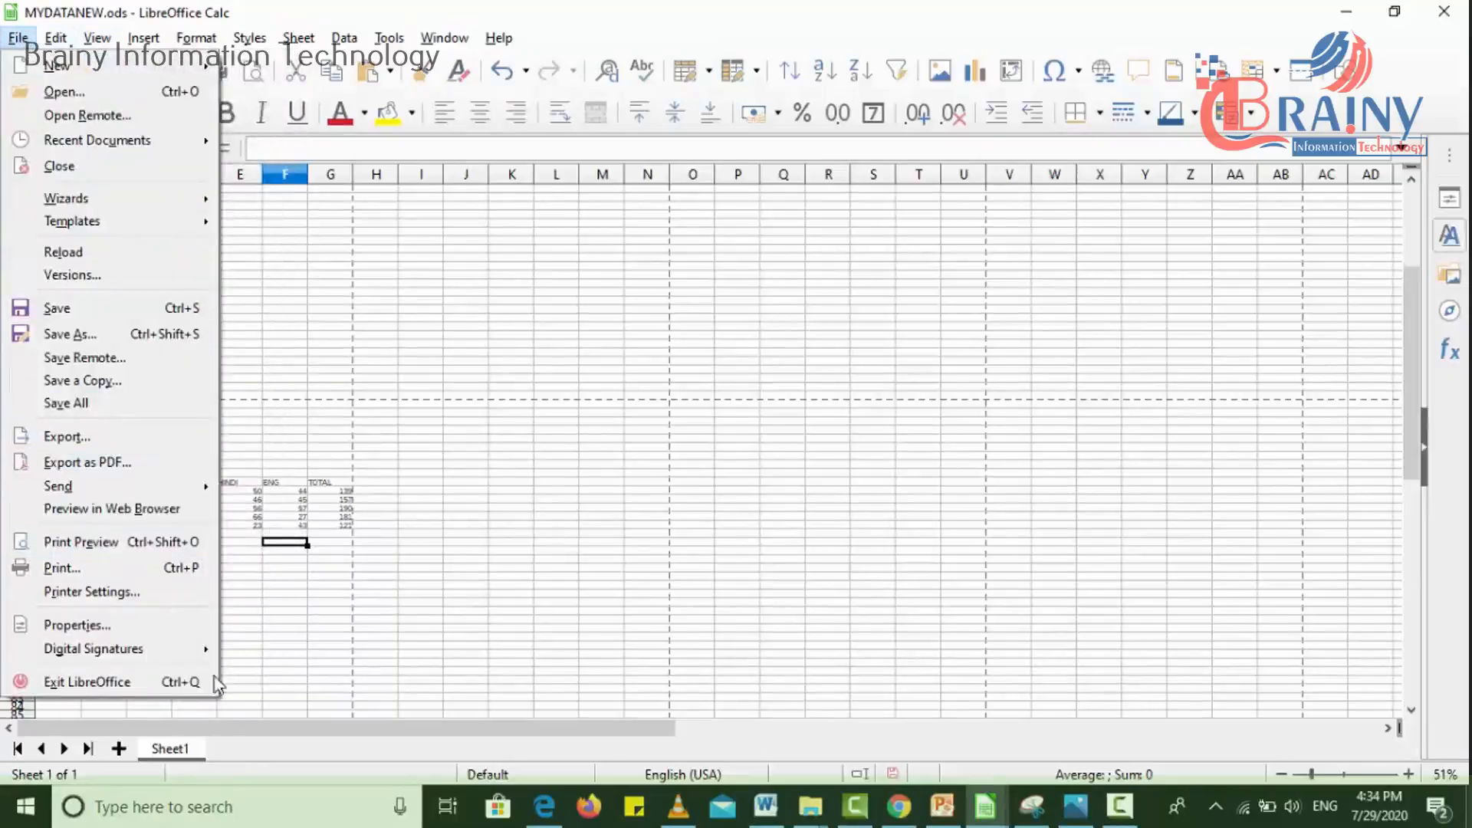
click(784, 511)
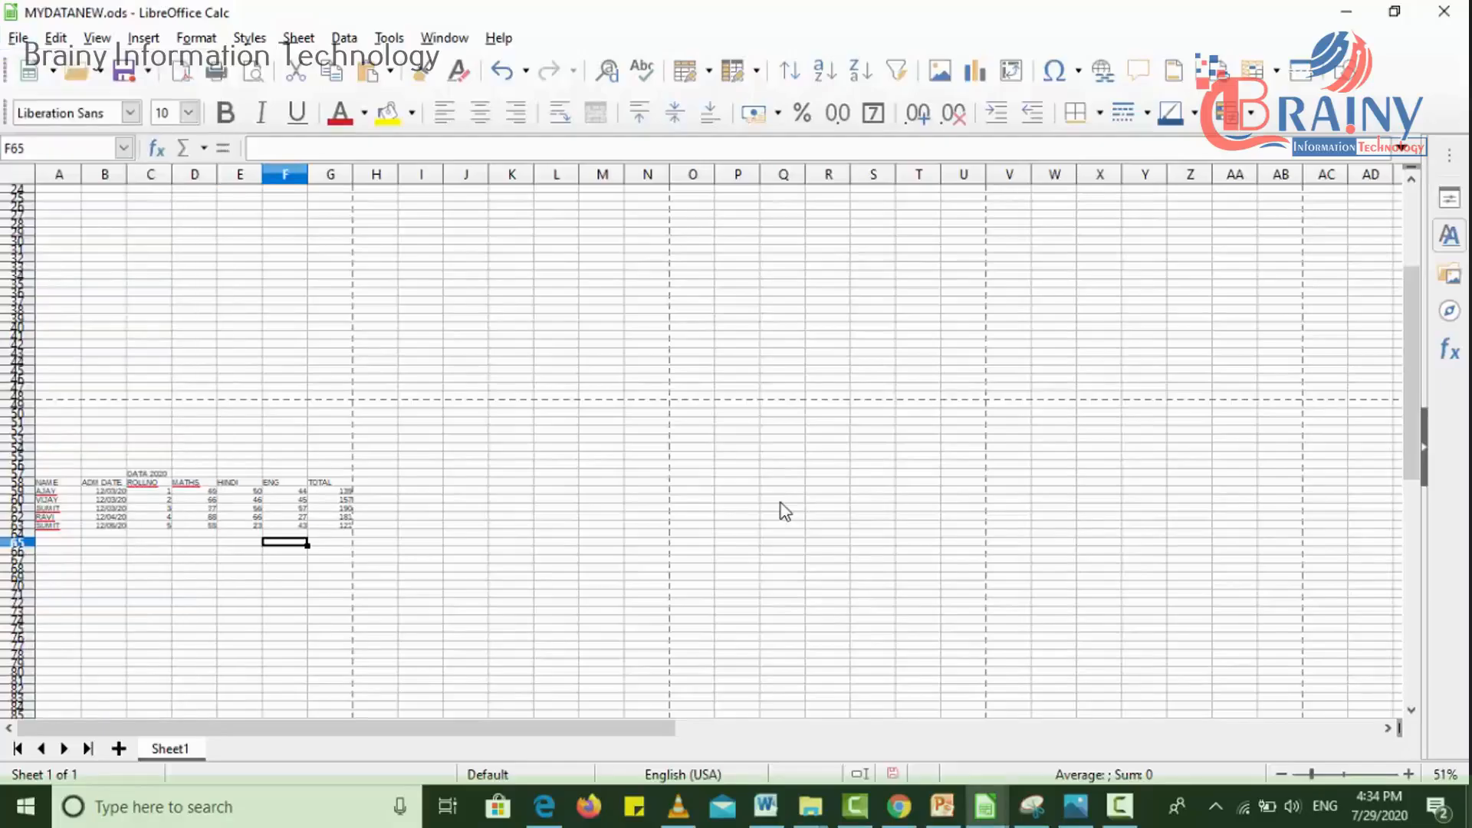